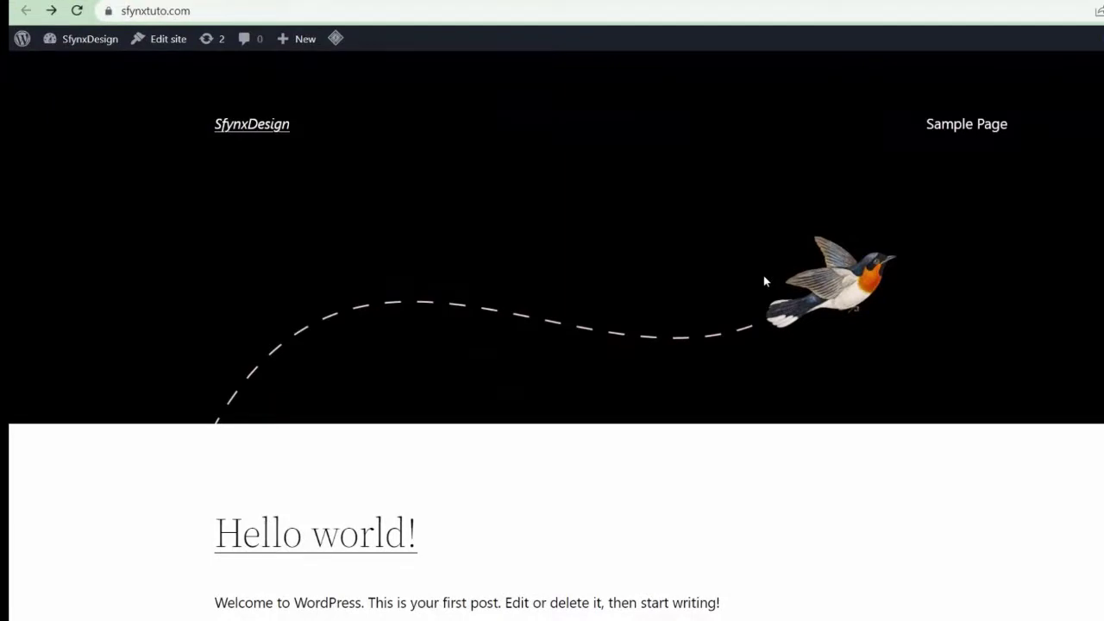
# Look over the public home page and open the site's administration dashboard
pyautogui.scroll(-5, 764, 280)
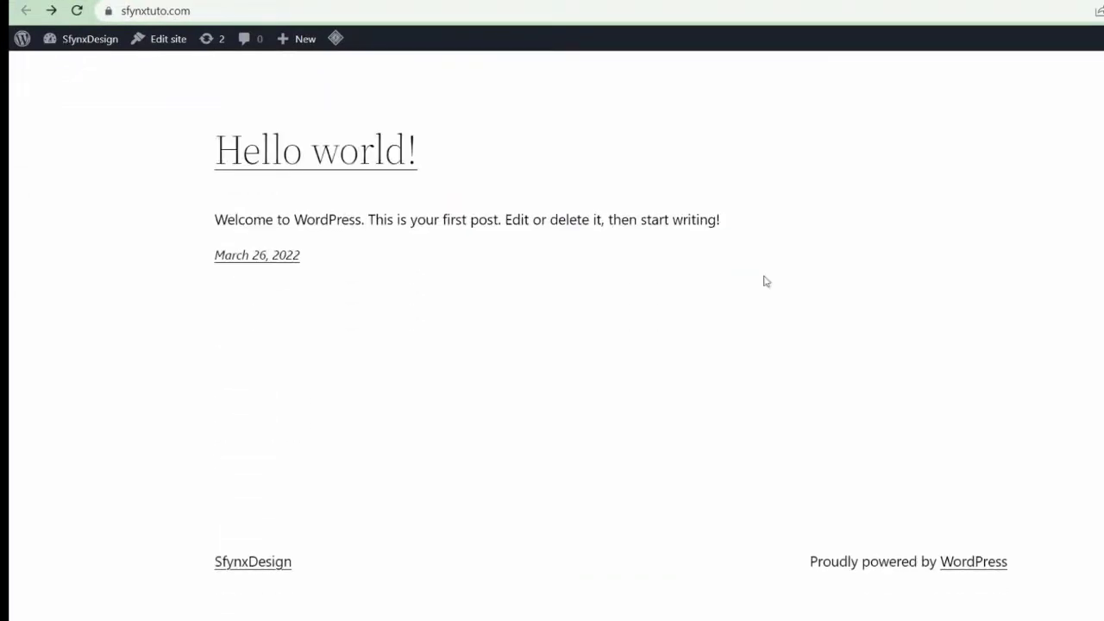
pyautogui.scroll(5, 763, 280)
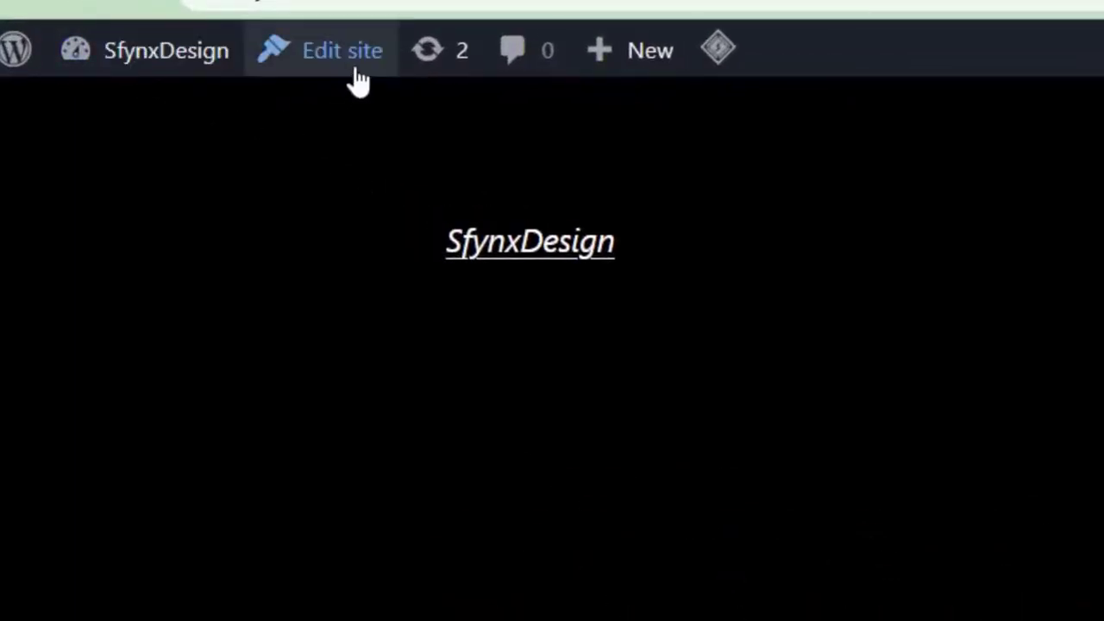
pyautogui.moveTo(611, 69)
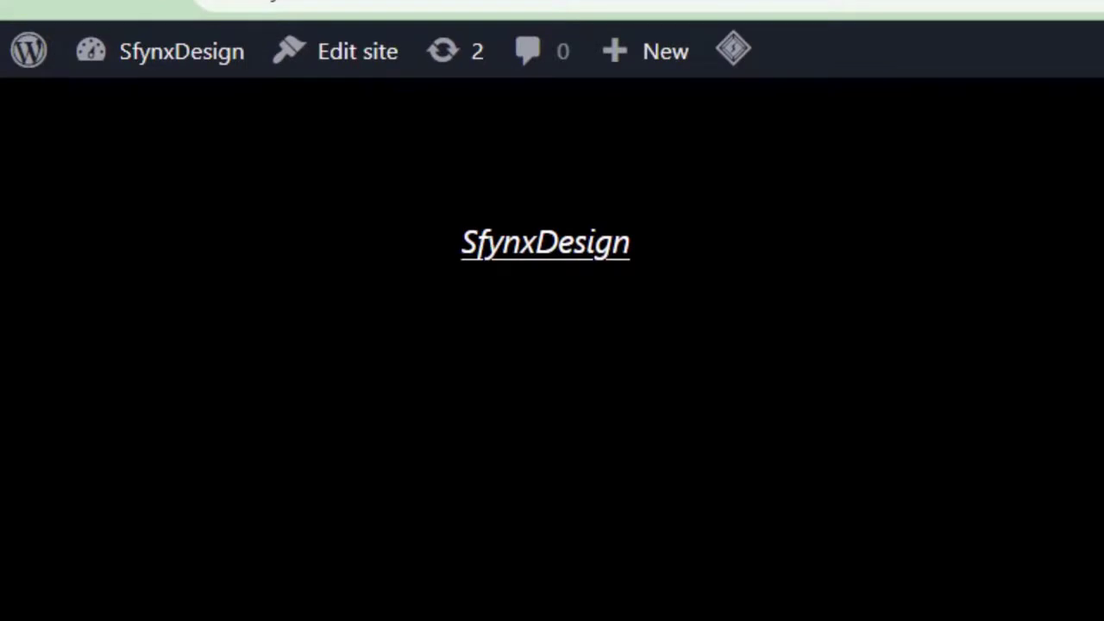
pyautogui.moveTo(186, 56)
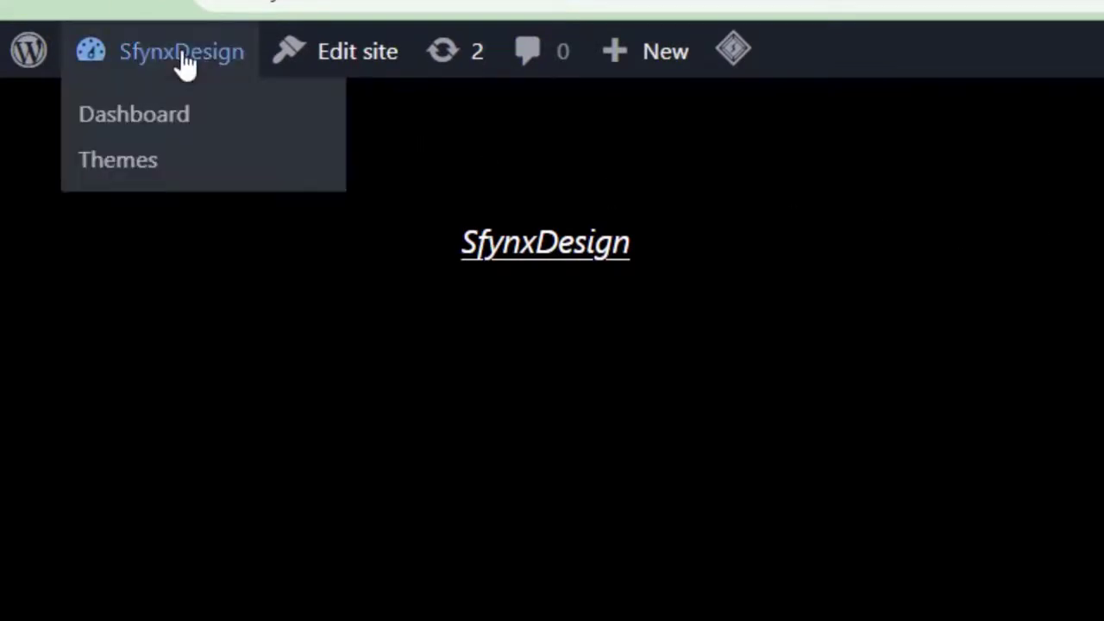
pyautogui.click(172, 131)
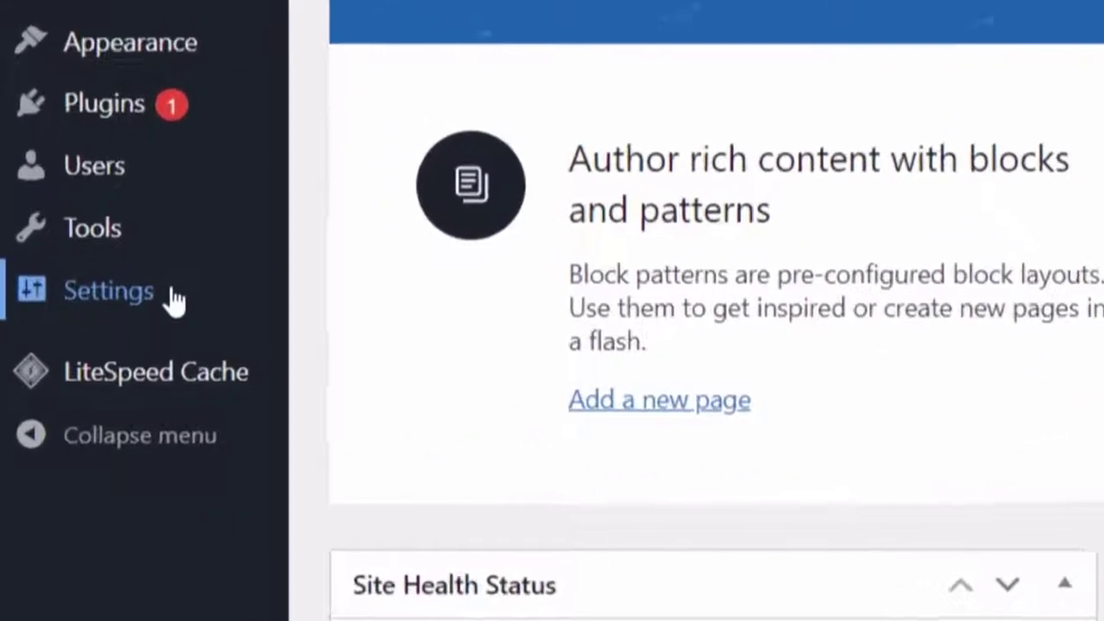
# Set the site language to Français in the general settings and save the changes
pyautogui.moveTo(173, 302)
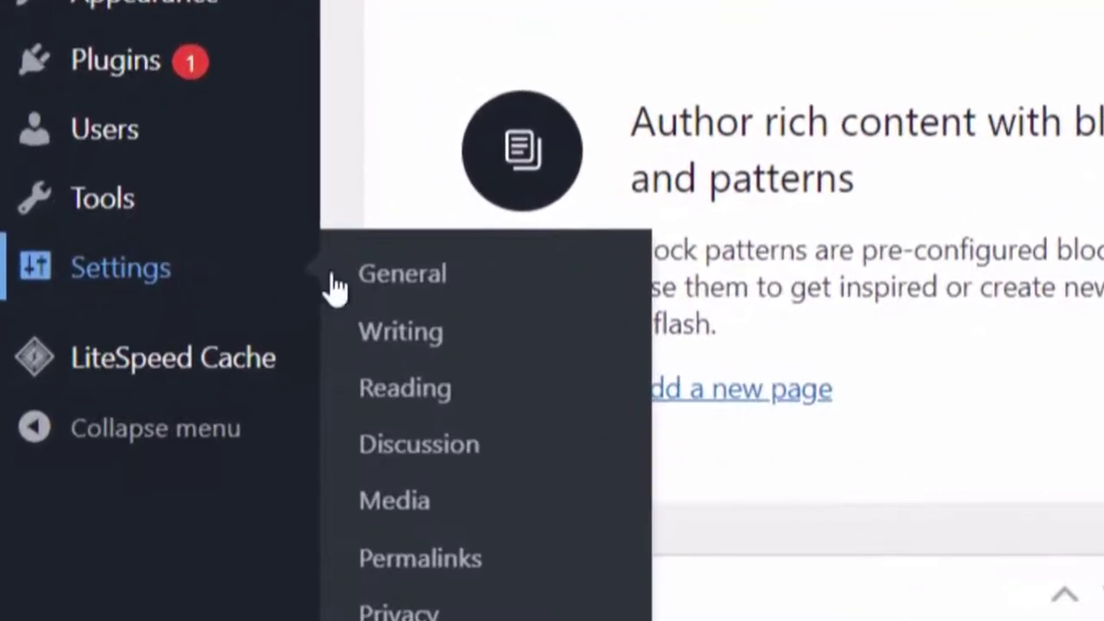
pyautogui.click(405, 299)
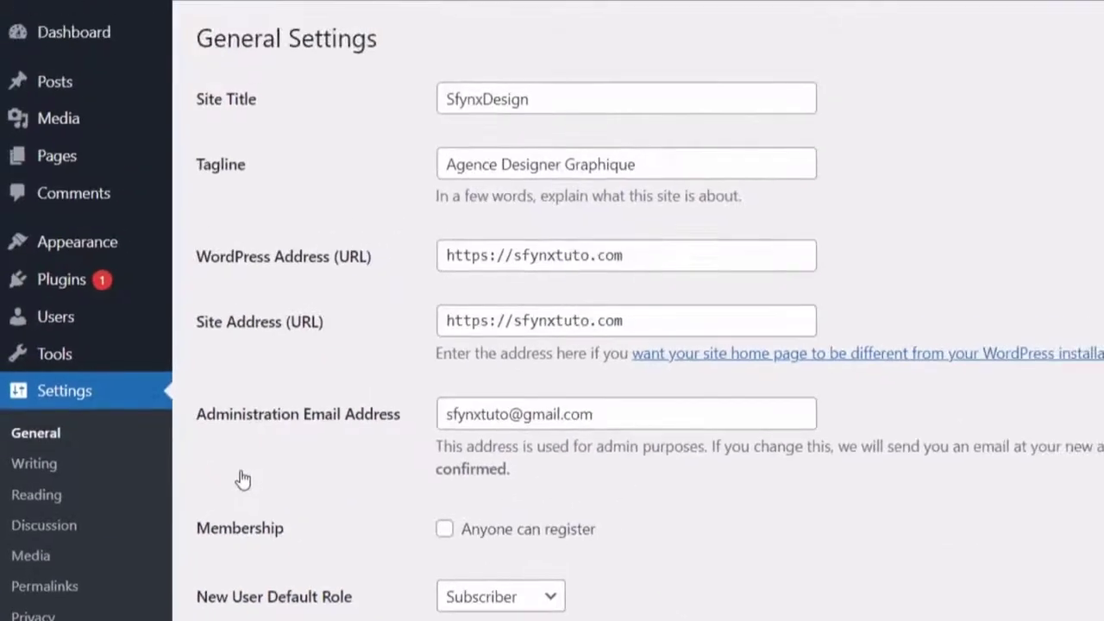
pyautogui.scroll(-3, 793, 515)
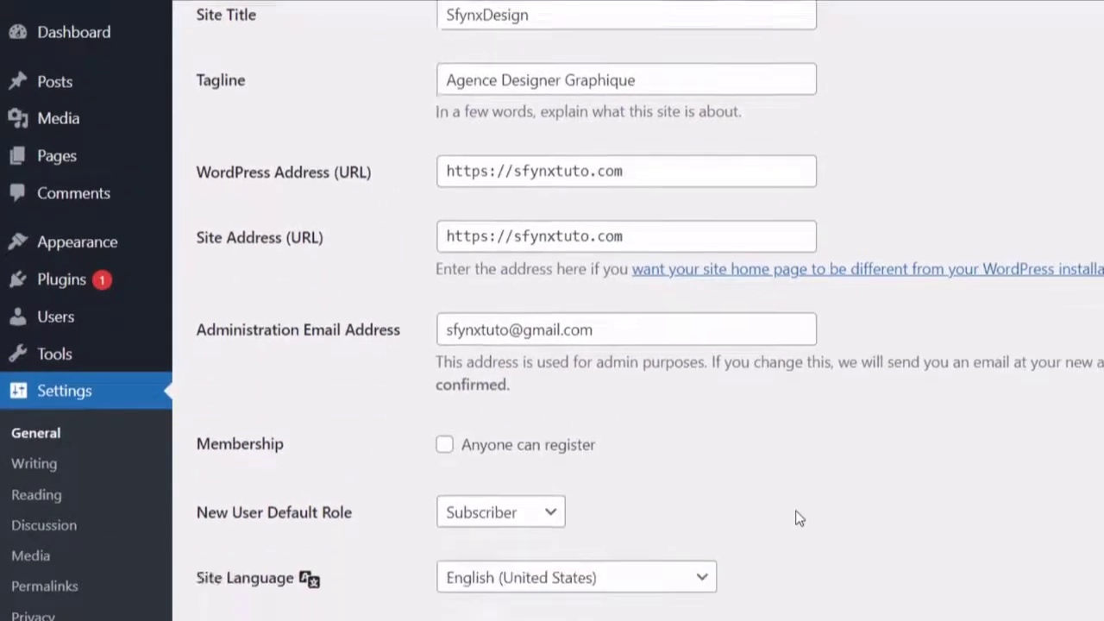
pyautogui.scroll(-1, 797, 518)
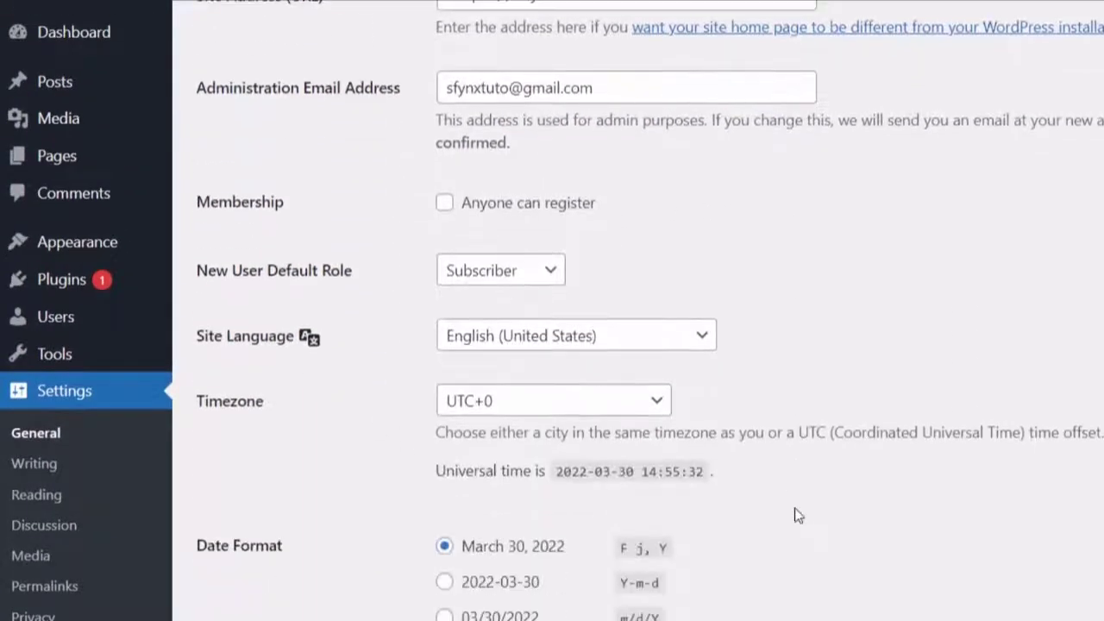
pyautogui.click(704, 337)
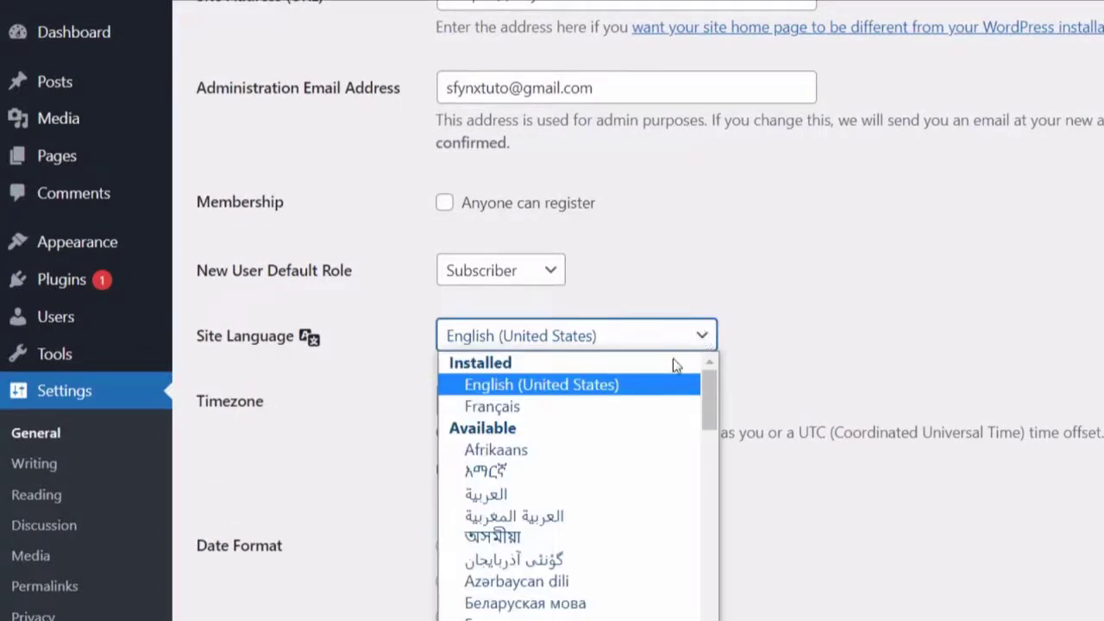
pyautogui.click(582, 407)
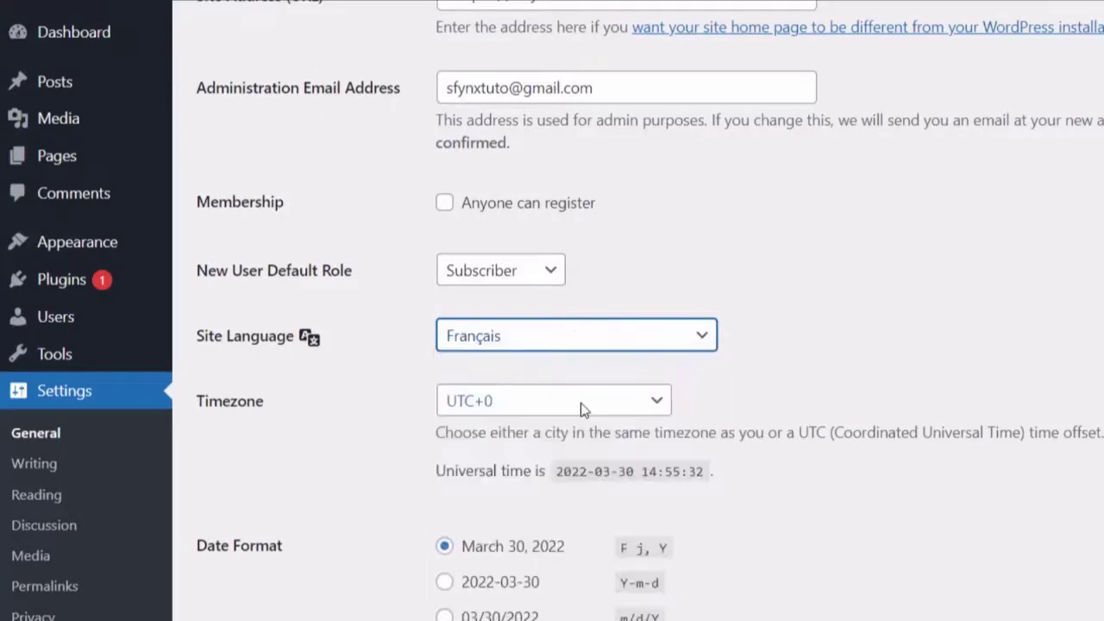
pyautogui.scroll(-6, 747, 477)
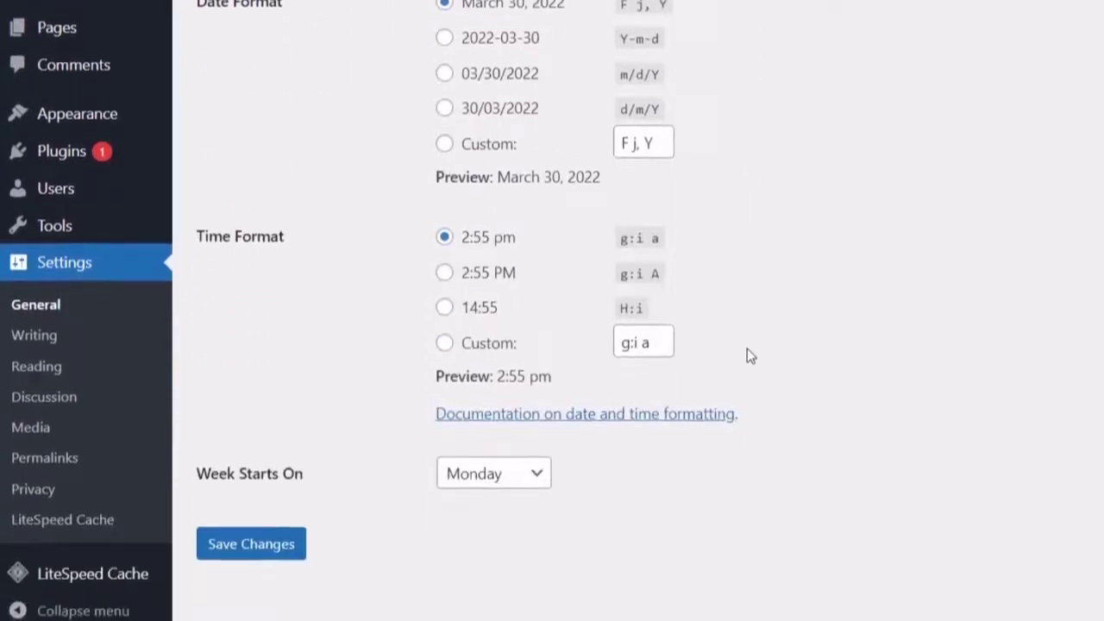
pyautogui.click(244, 559)
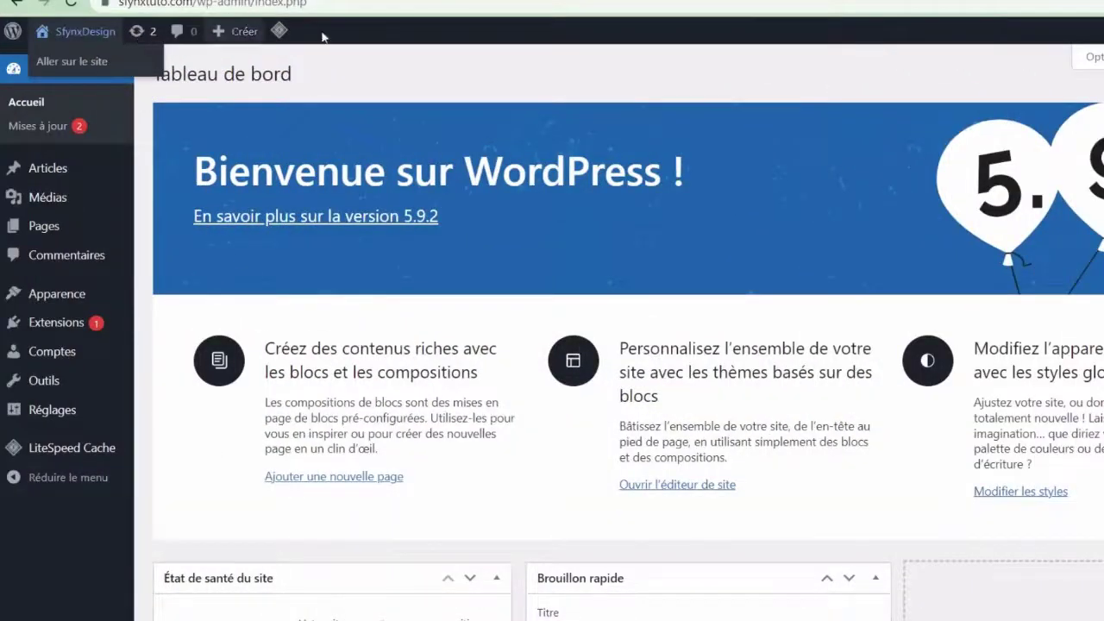
# Visit the public site and look over the home page down to its footer
pyautogui.click(76, 31)
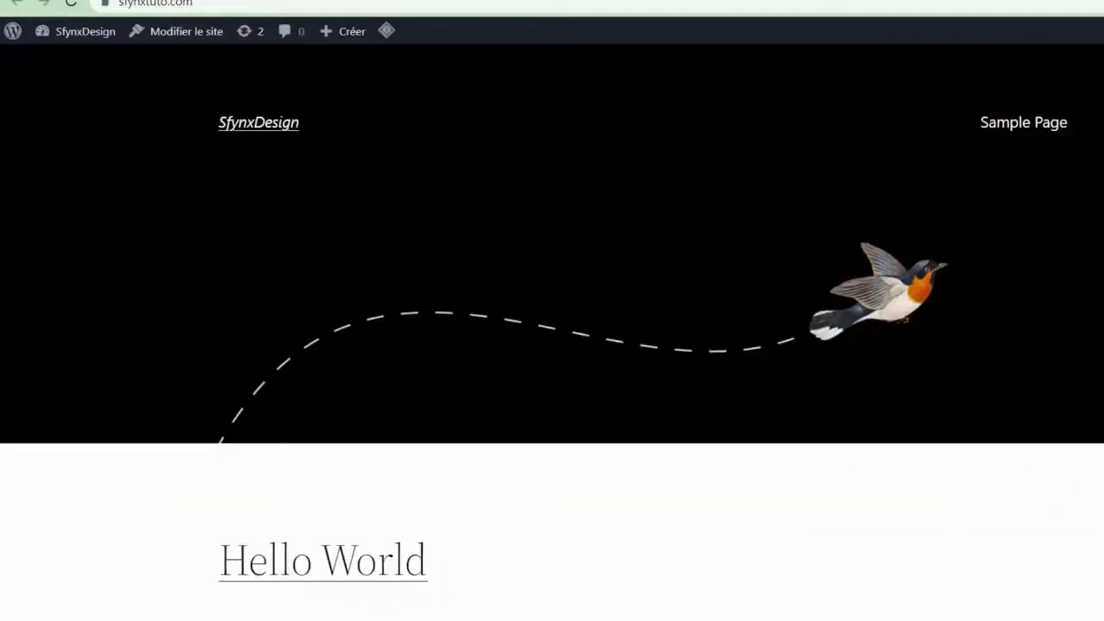
pyautogui.scroll(-4, 552, 345)
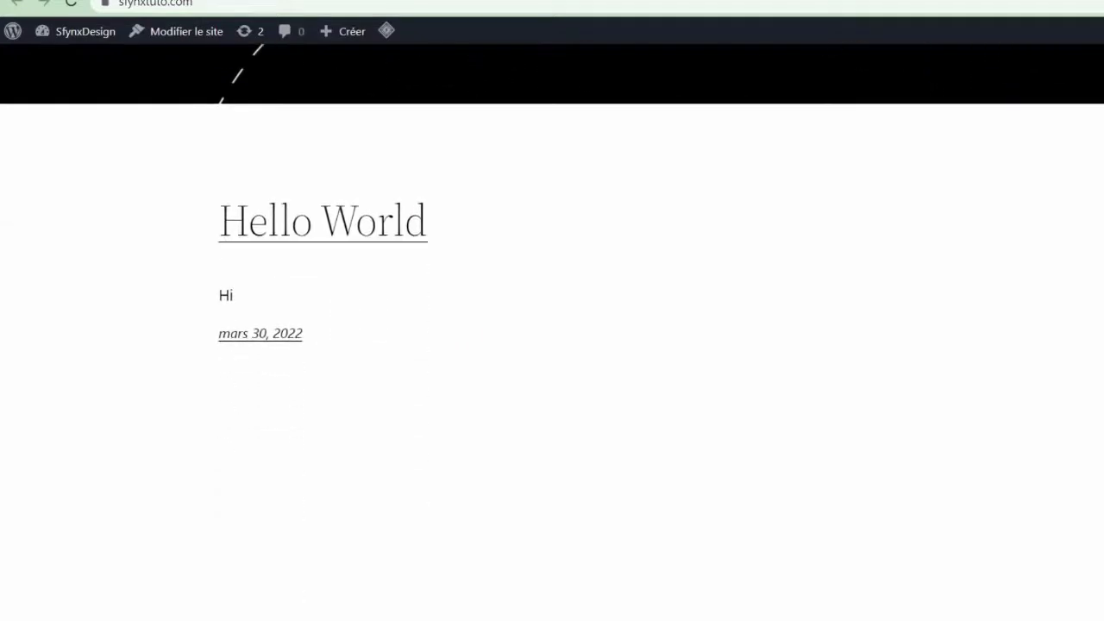
pyautogui.scroll(-1, 552, 345)
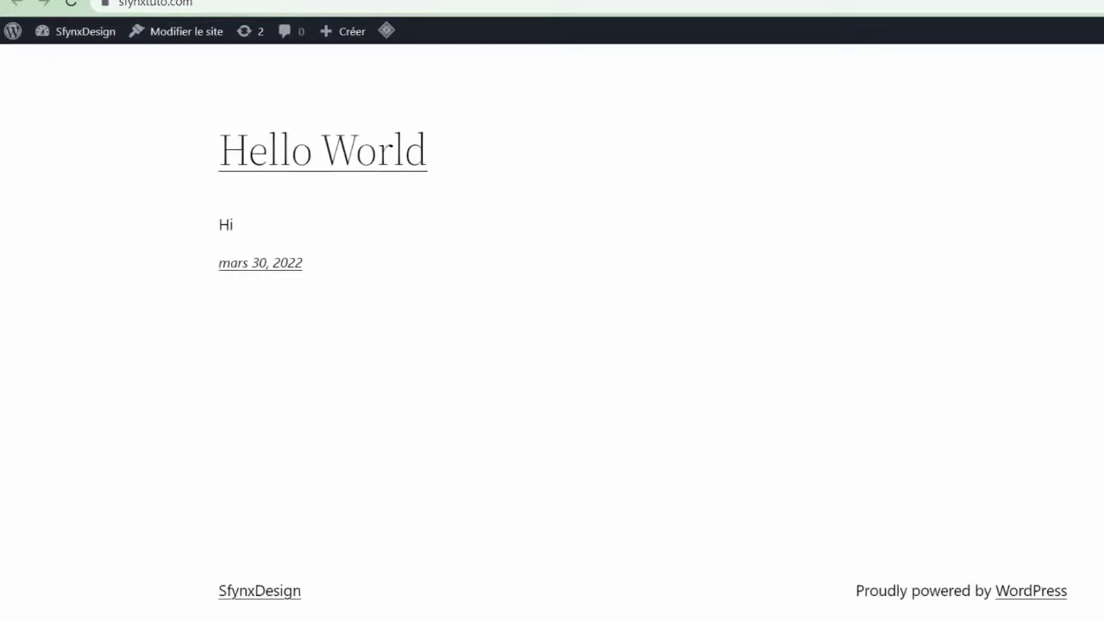
pyautogui.scroll(5, 552, 345)
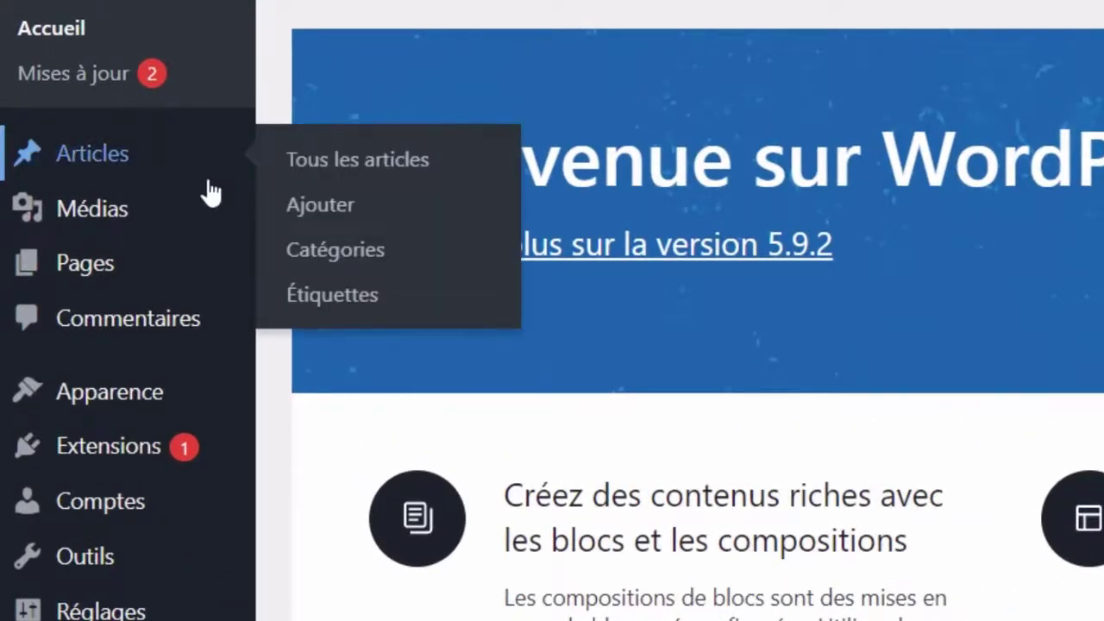
pyautogui.moveTo(173, 293)
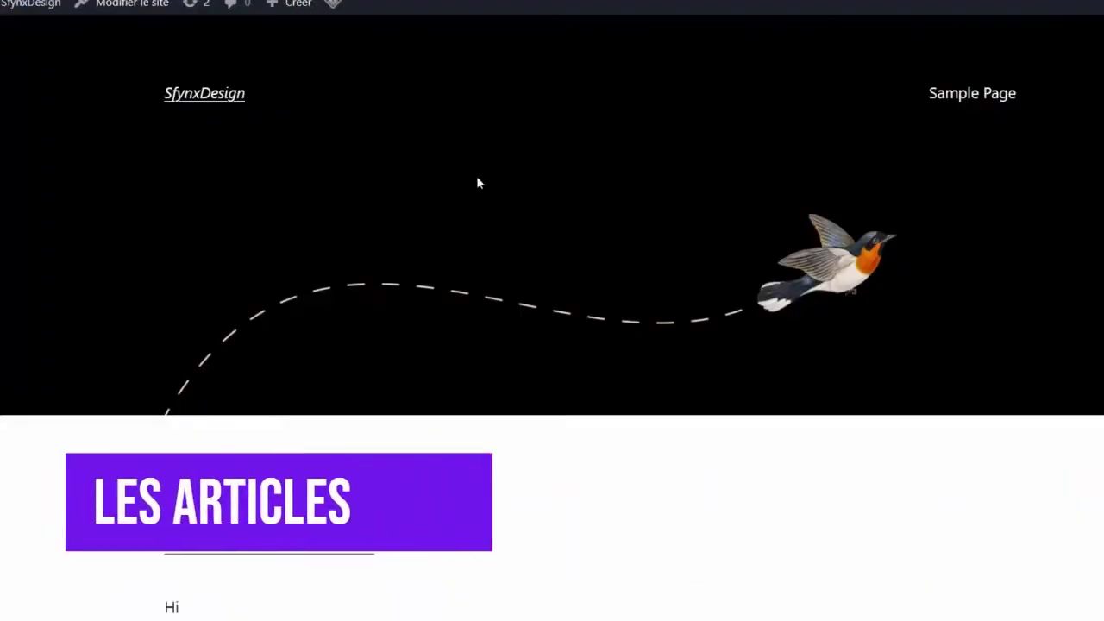
# Open the Hello World article from the home page, view it through its comment form, and return to the home page
pyautogui.scroll(-3, 424, 222)
pyautogui.click(292, 276)
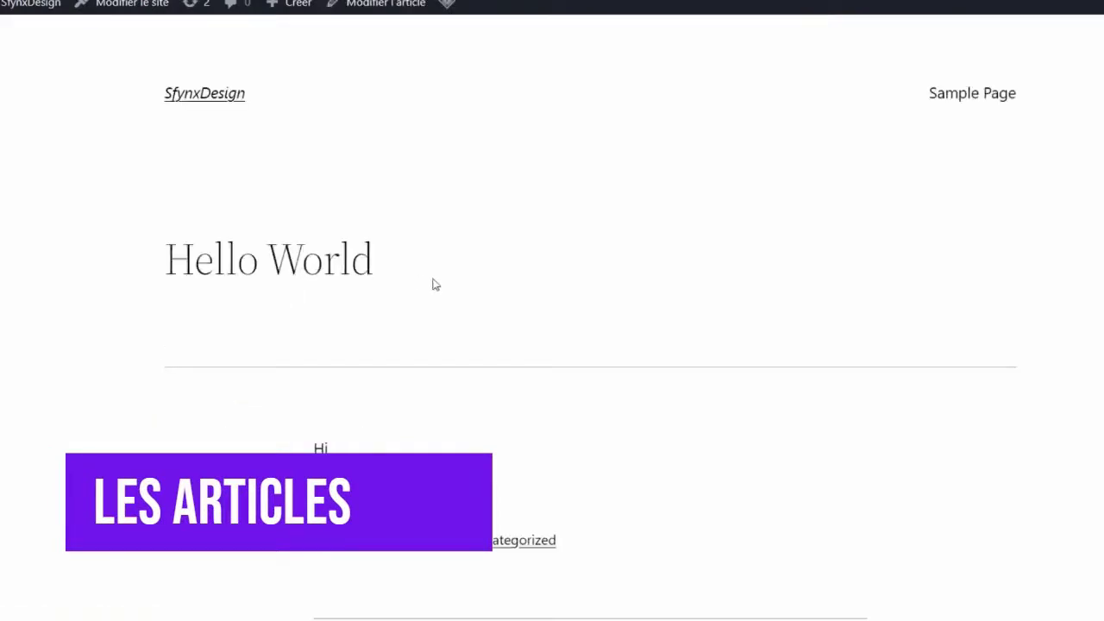
pyautogui.scroll(-4, 599, 307)
pyautogui.scroll(-4, 946, 296)
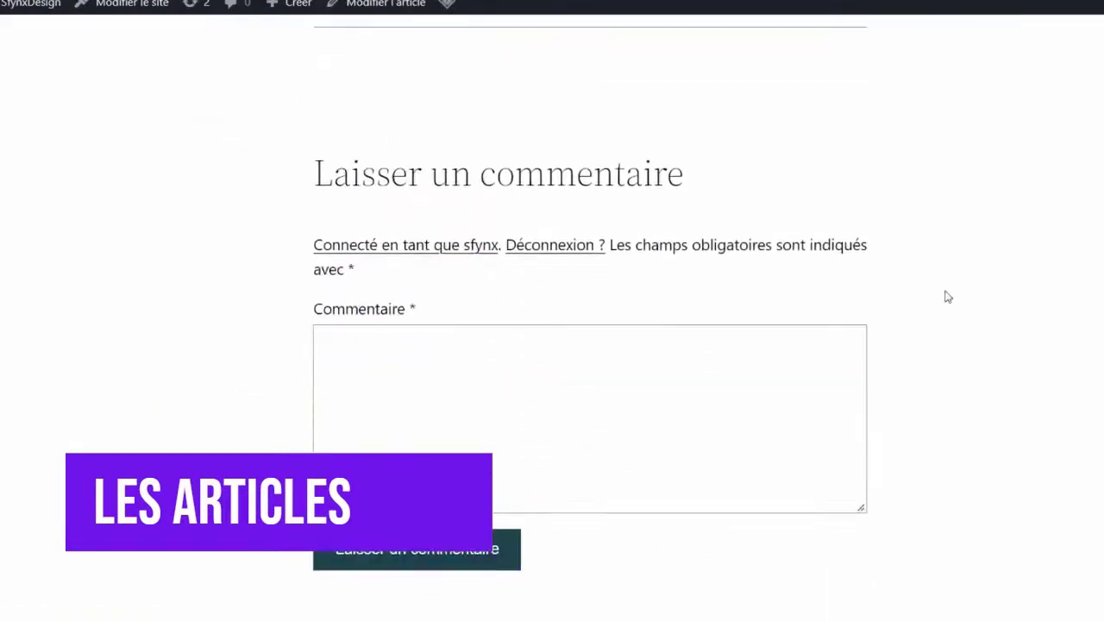
pyautogui.scroll(2, 948, 297)
pyautogui.scroll(5, 948, 296)
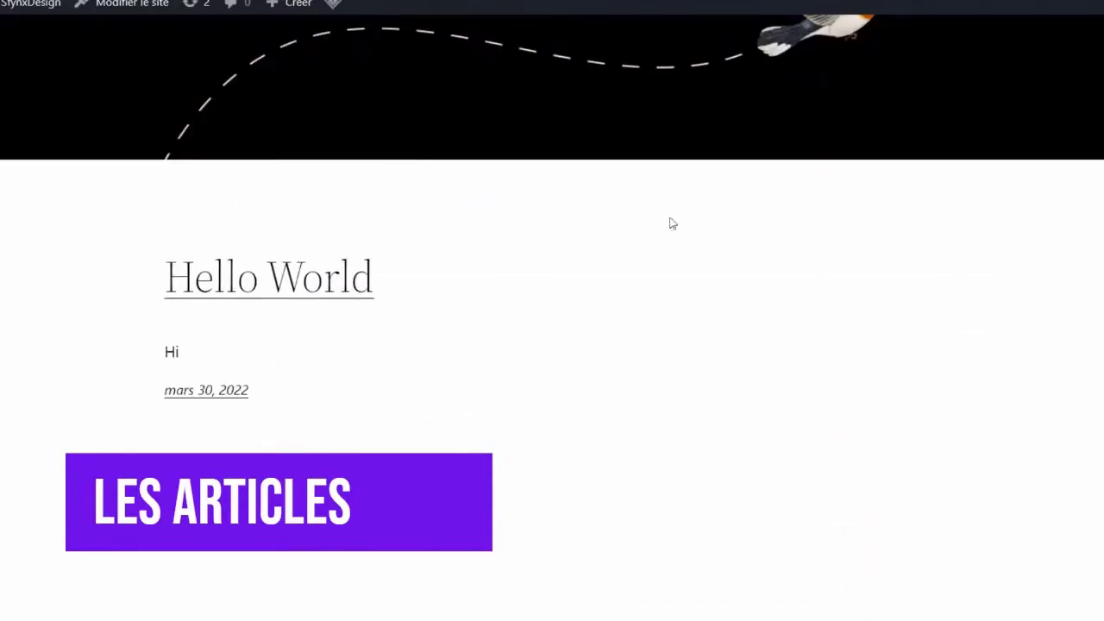
pyautogui.scroll(2, 701, 231)
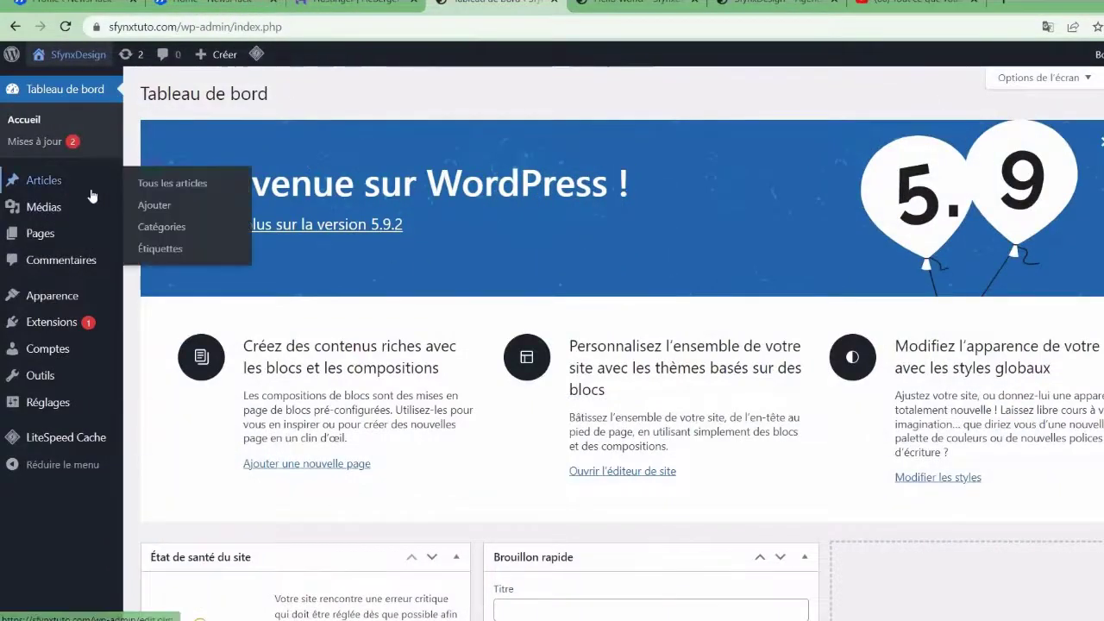
# Move the Hello World article to the trash from the list of all articles
pyautogui.moveTo(102, 185)
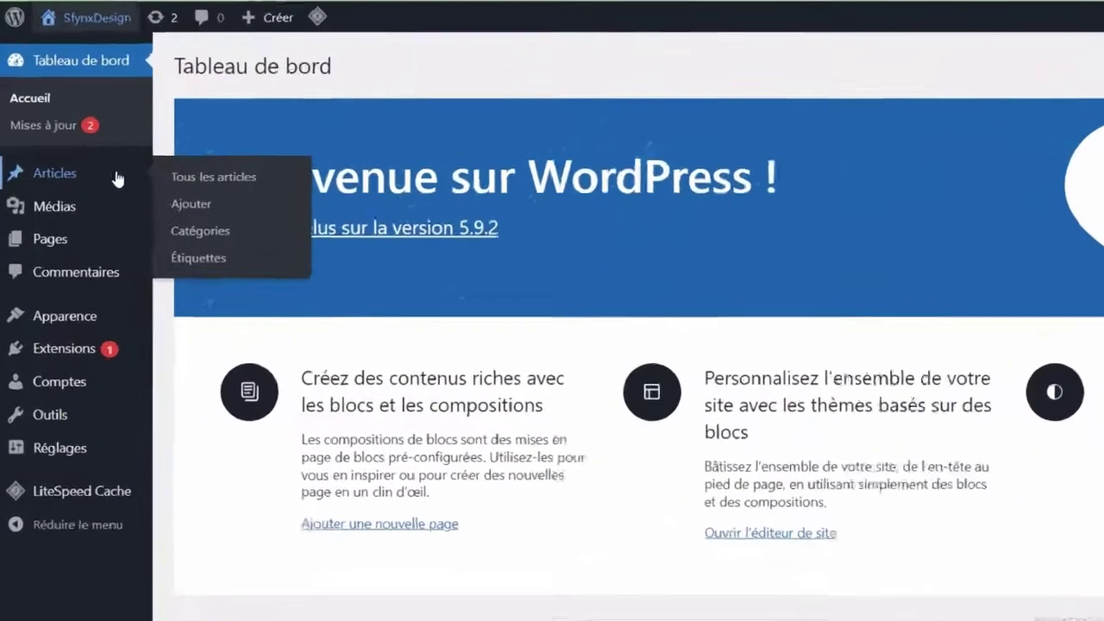
pyautogui.click(166, 183)
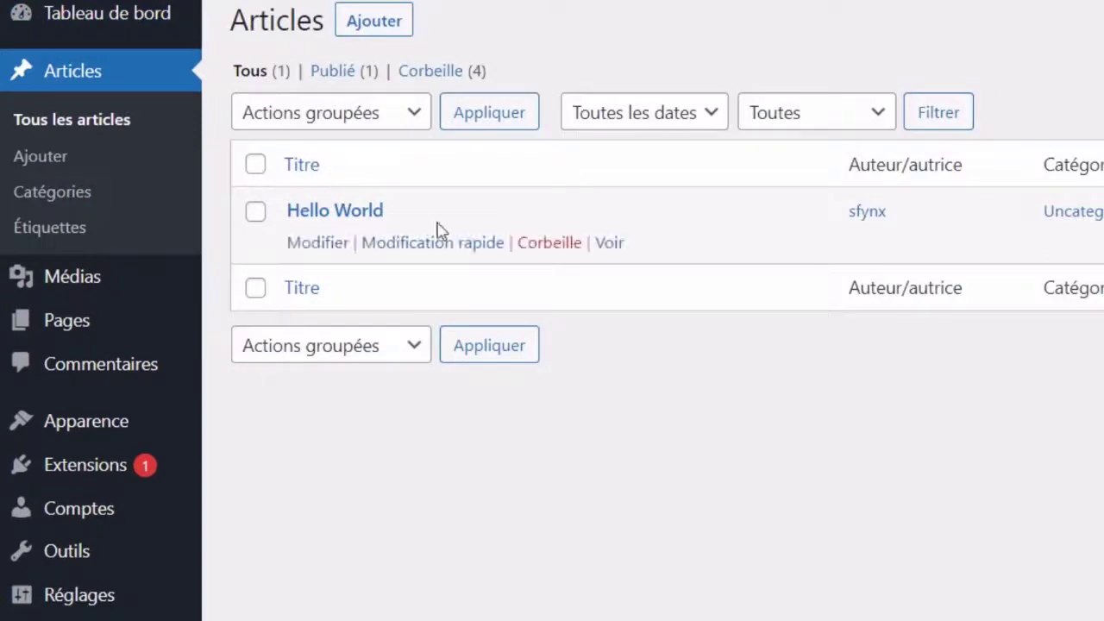
pyautogui.click(540, 246)
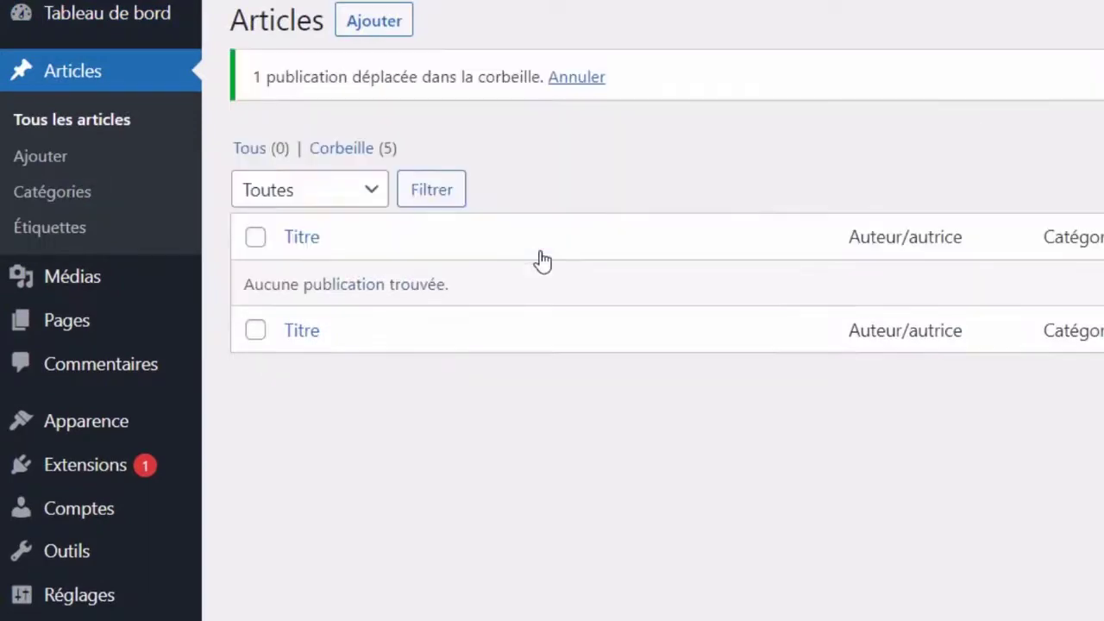
# Create a new article titled "Apprendre le WEB" with a Lorem ipsum paragraph as its body
pyautogui.click(115, 157)
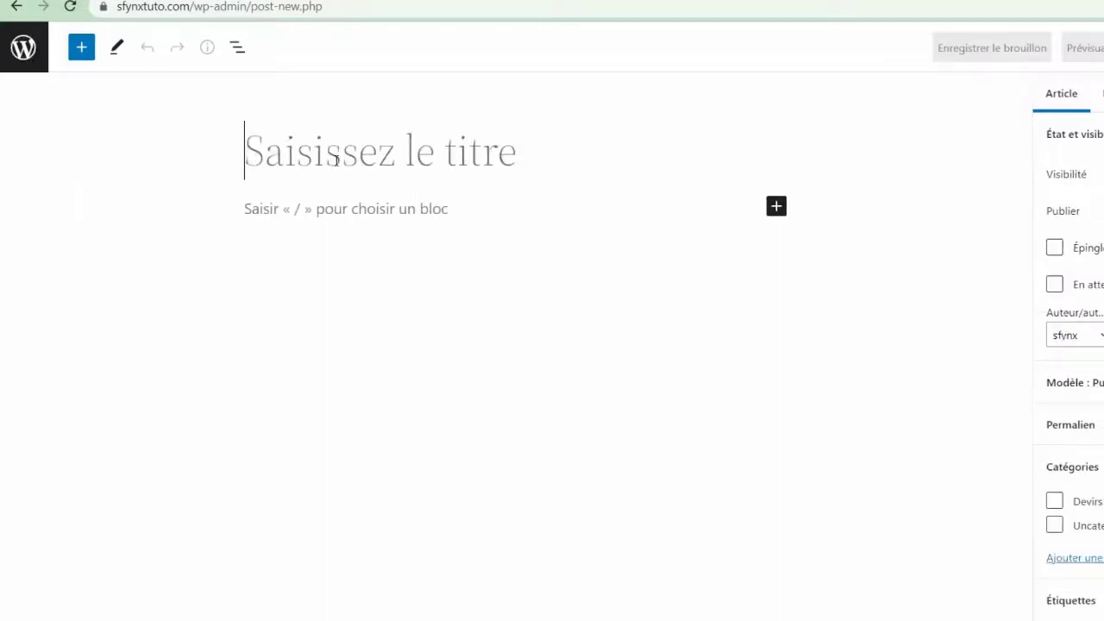
pyautogui.write('Apprend')
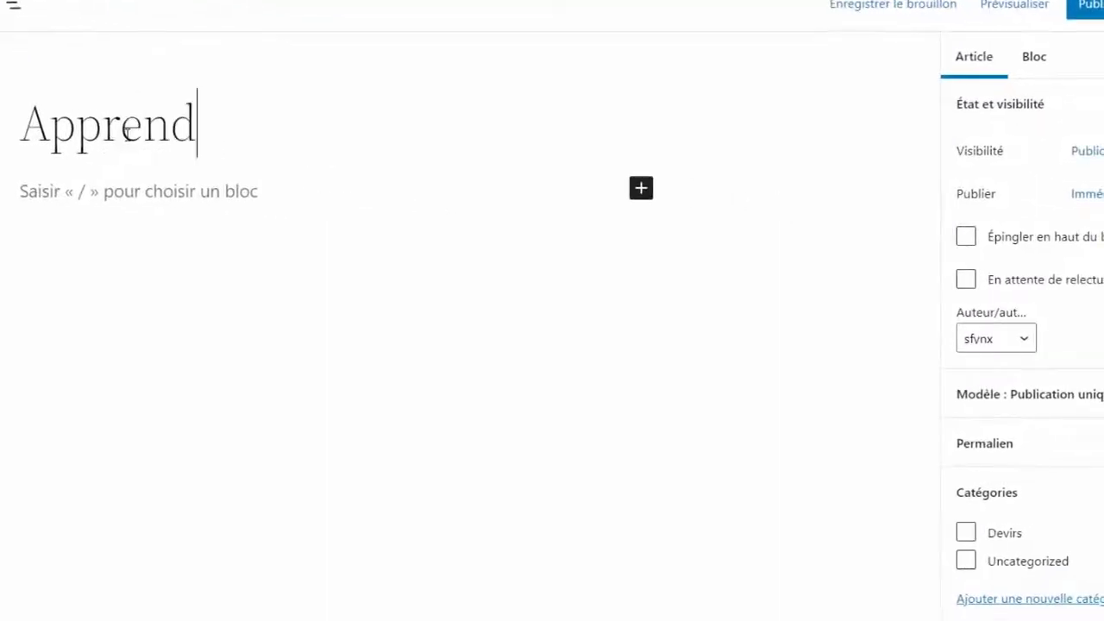
pyautogui.write('re le WE')
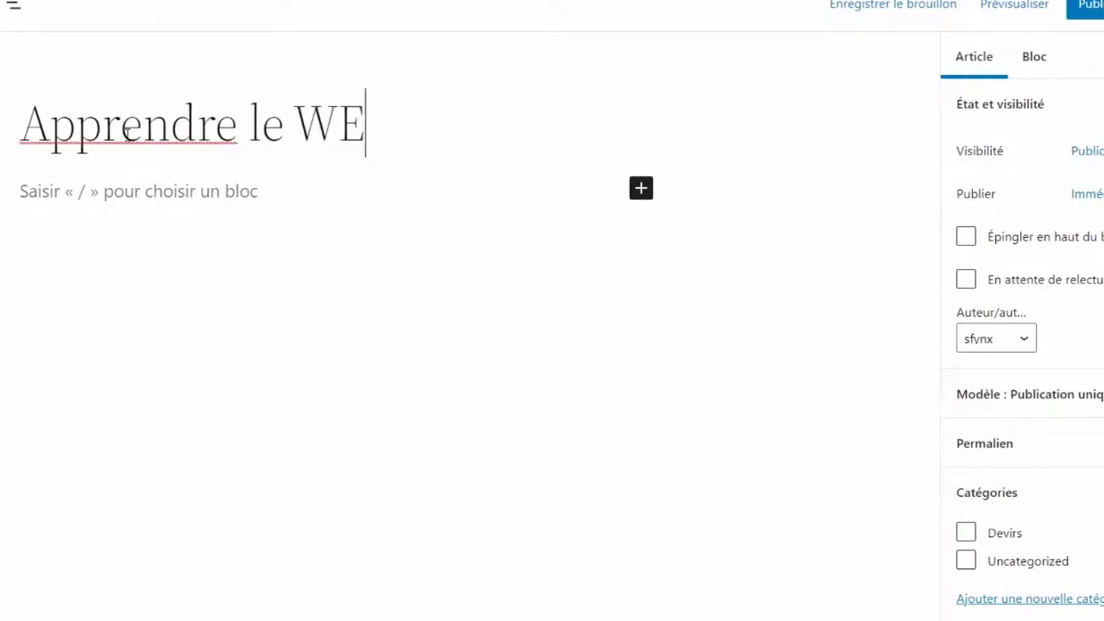
pyautogui.write('B')
pyautogui.press('Return')
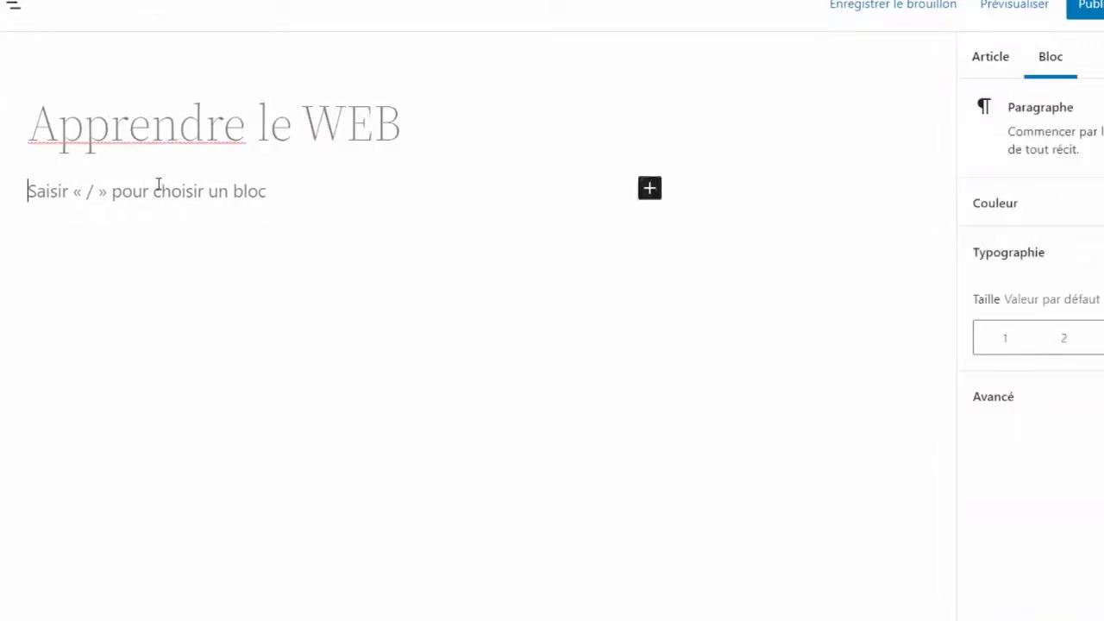
pyautogui.write('Lorem ipsum dolor sit amet, consectetur adipiscing elit. Cras neque sem, aliquam et laoreet a, pulvinar non ipsum. Quisque eu lacinia nisl, et interdum quam. Integer eu ullamcorper orci, sit amet dignissim odio. Nunc et ultricies velit, non accumsan massa. Integer turpis est, rhoncus non leo sit amet, suscipit facilisis augue. Etiam tincidunt nibh lorem, eget rutrum dolor sollicitudin ut. Pellentesque imperdiet et ipsum et tristique.')
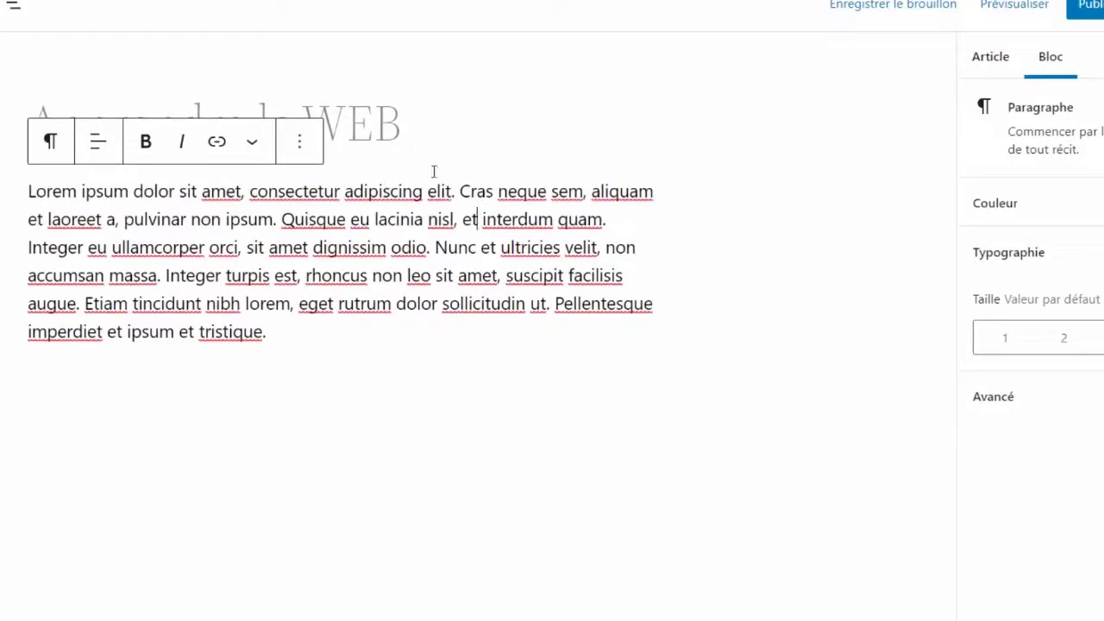
# Compare the article settings with the paragraph block settings by alternately selecting the title and the body paragraph
pyautogui.click(388, 124)
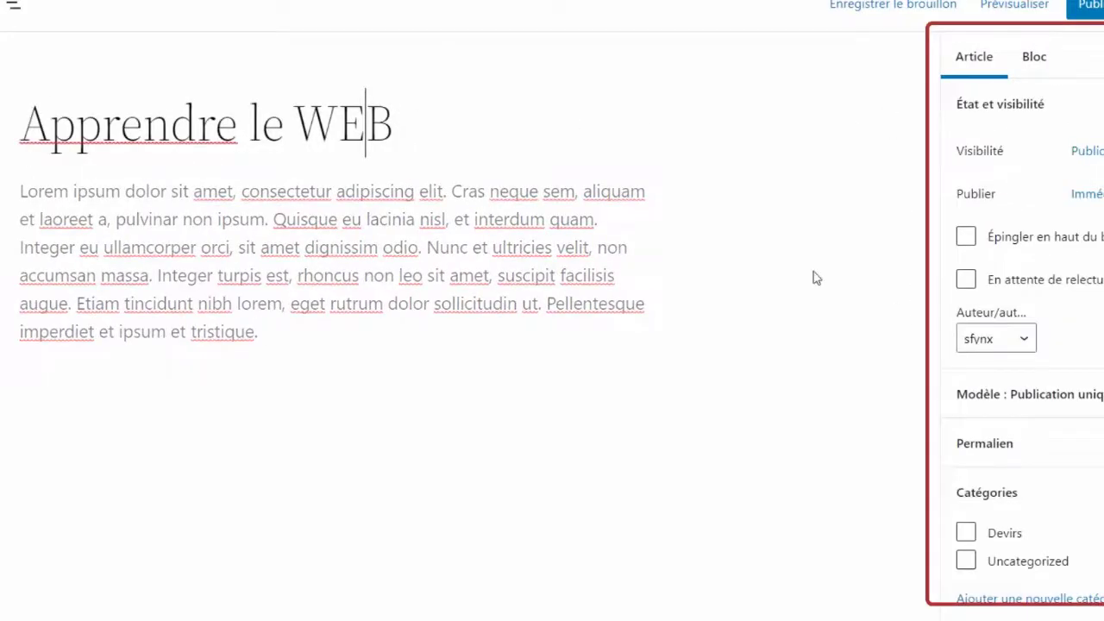
pyautogui.click(602, 248)
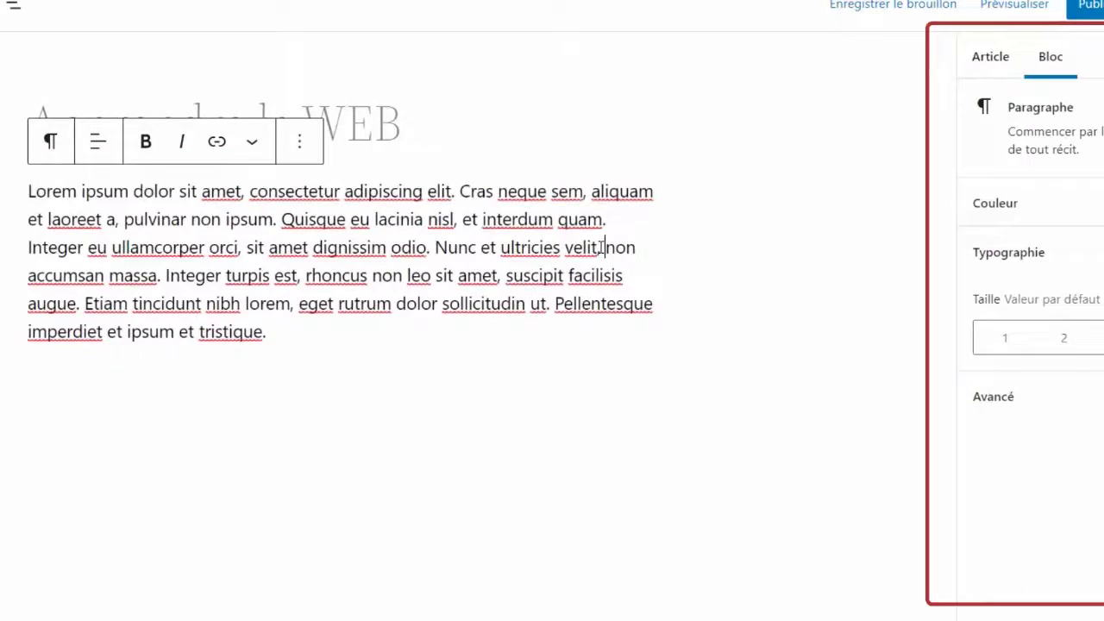
pyautogui.click(408, 140)
pyautogui.click(427, 222)
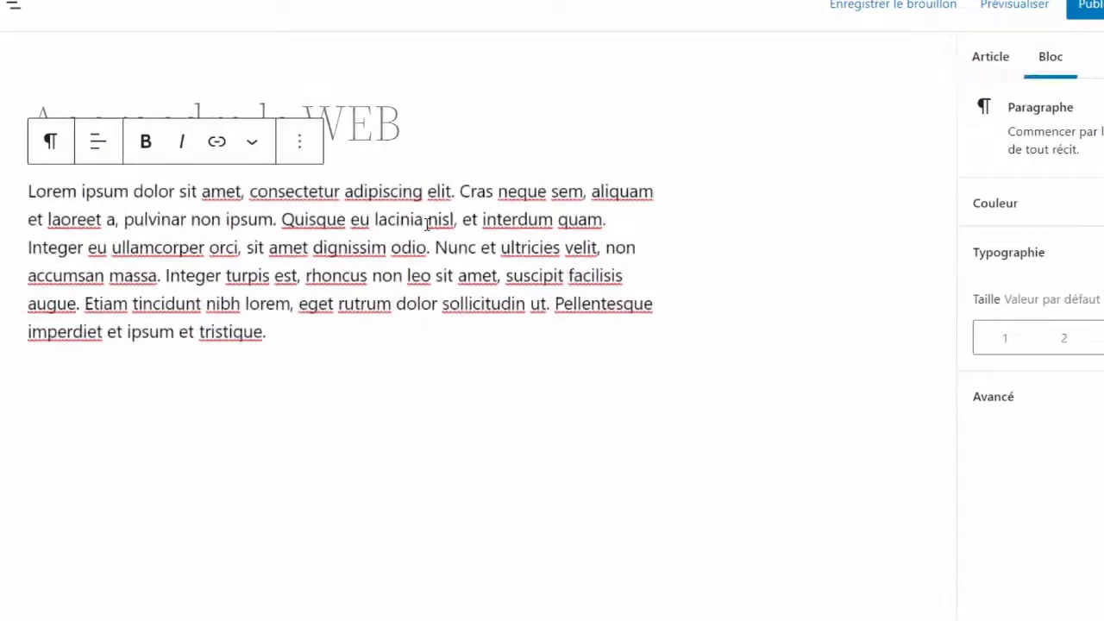
pyautogui.click(389, 138)
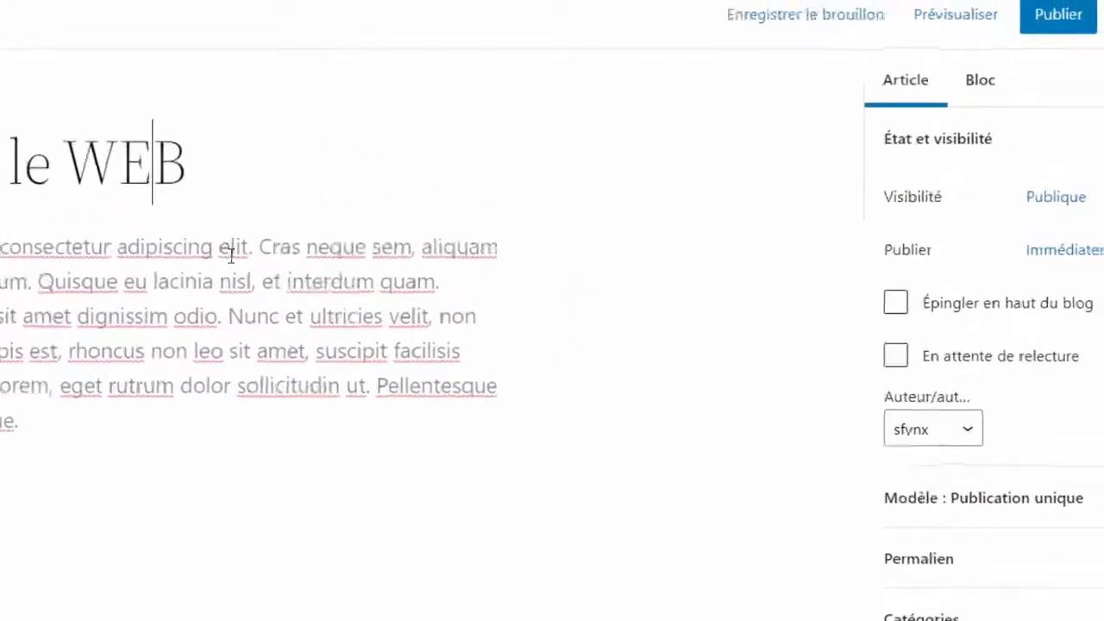
pyautogui.click(373, 288)
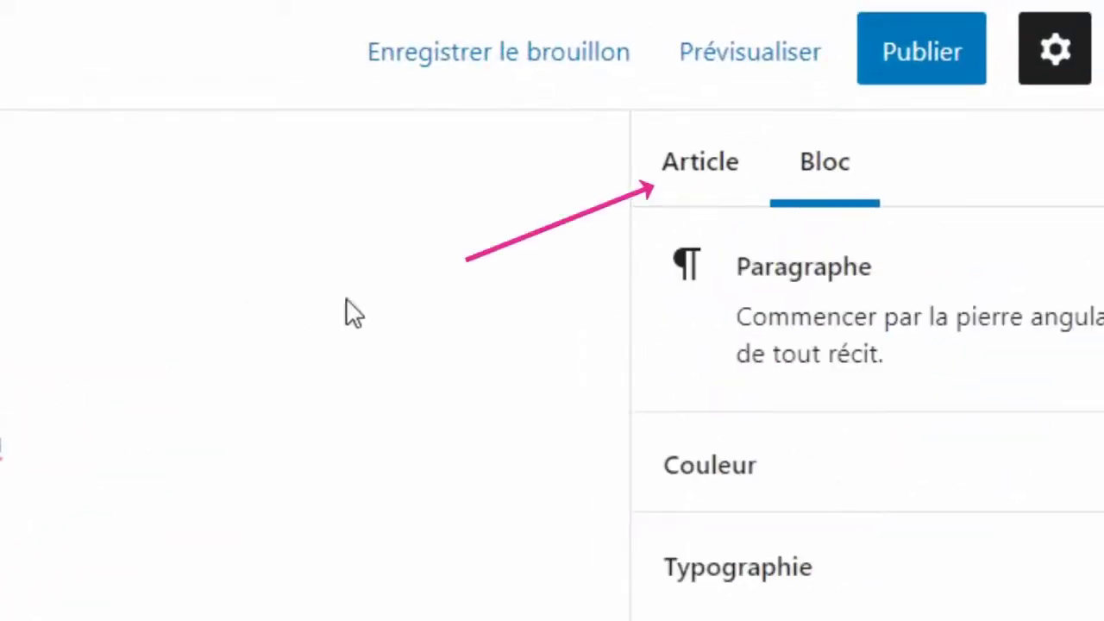
# In the article settings, add a category named "Devirs" and assign it to the article
pyautogui.click(660, 169)
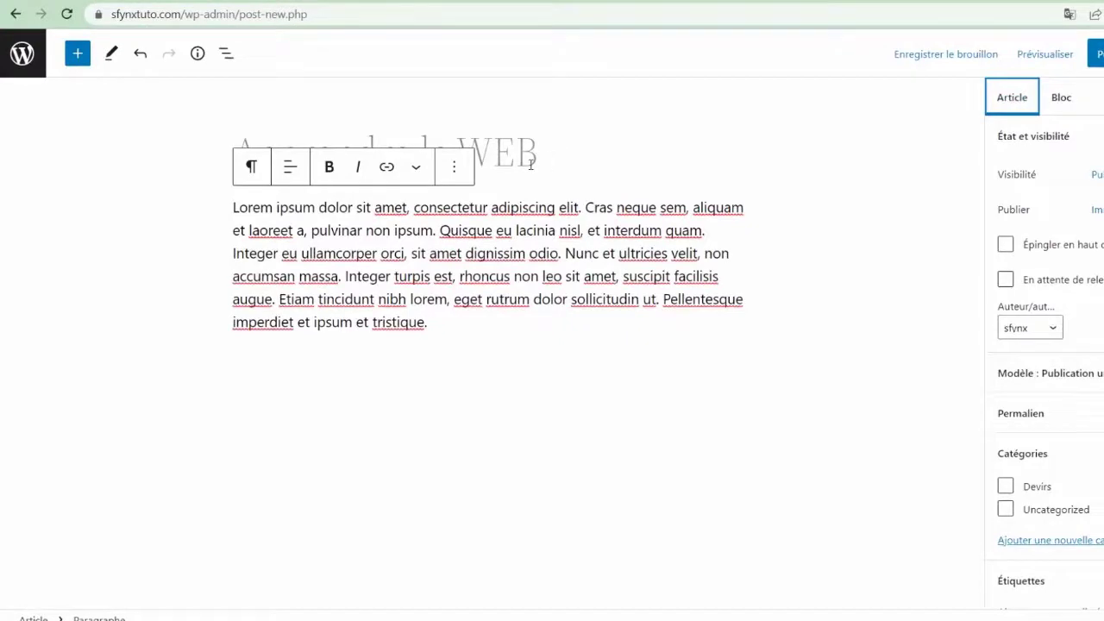
pyautogui.click(543, 161)
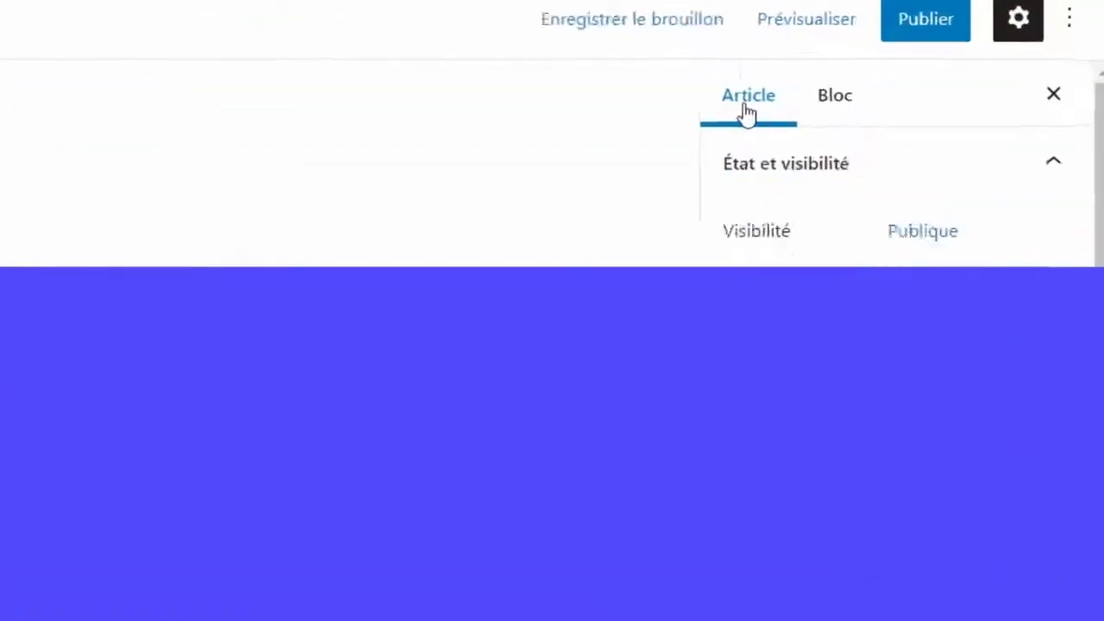
pyautogui.click(746, 111)
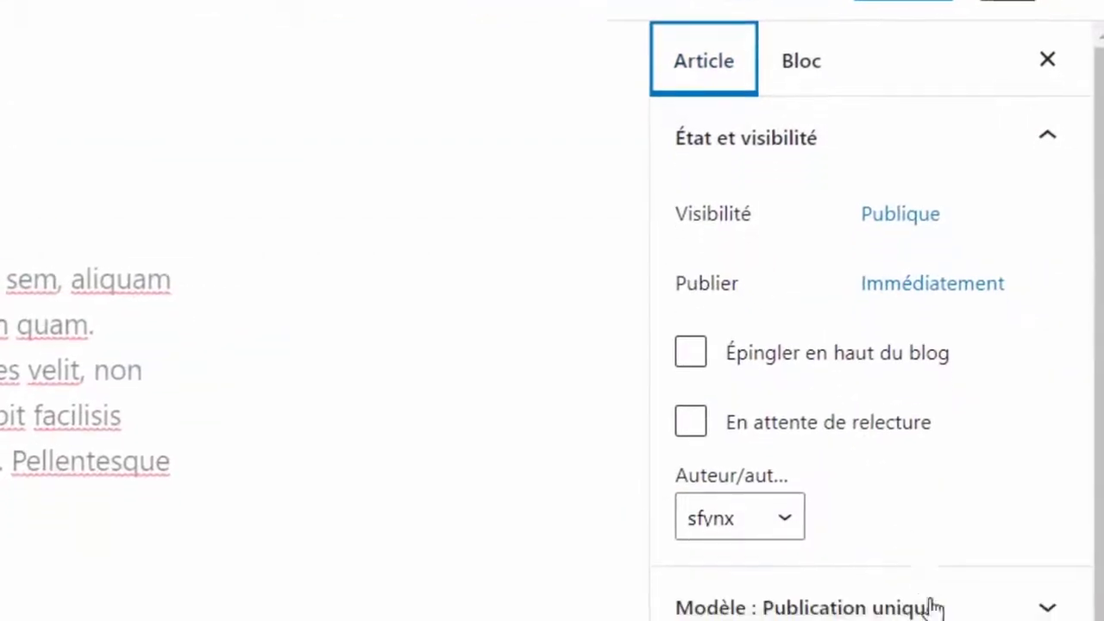
pyautogui.click(1033, 399)
pyautogui.click(1034, 398)
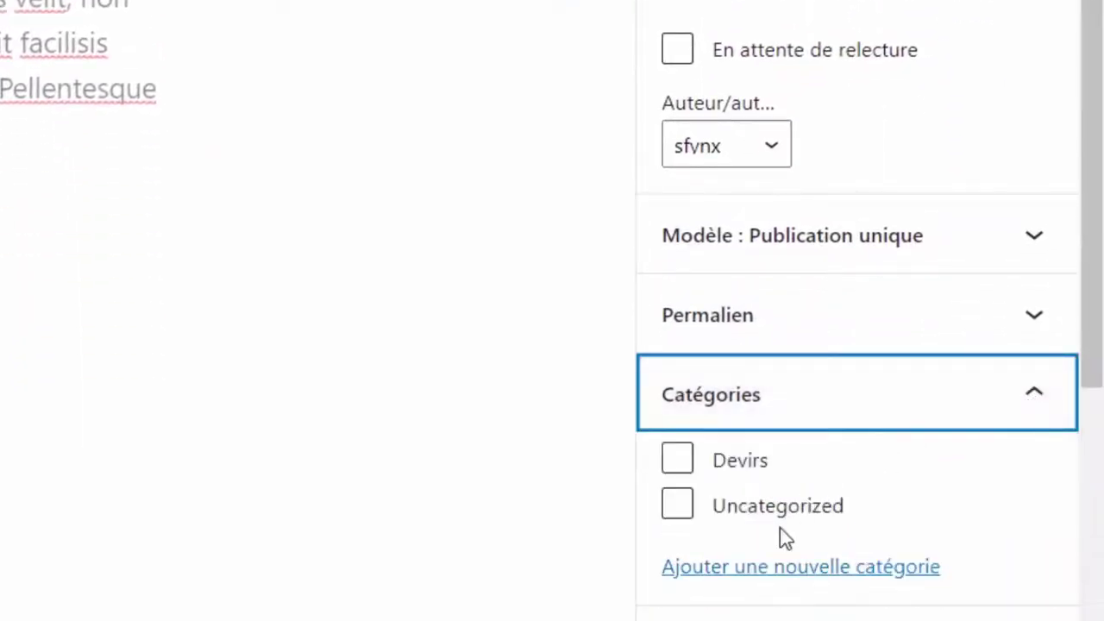
pyautogui.click(755, 571)
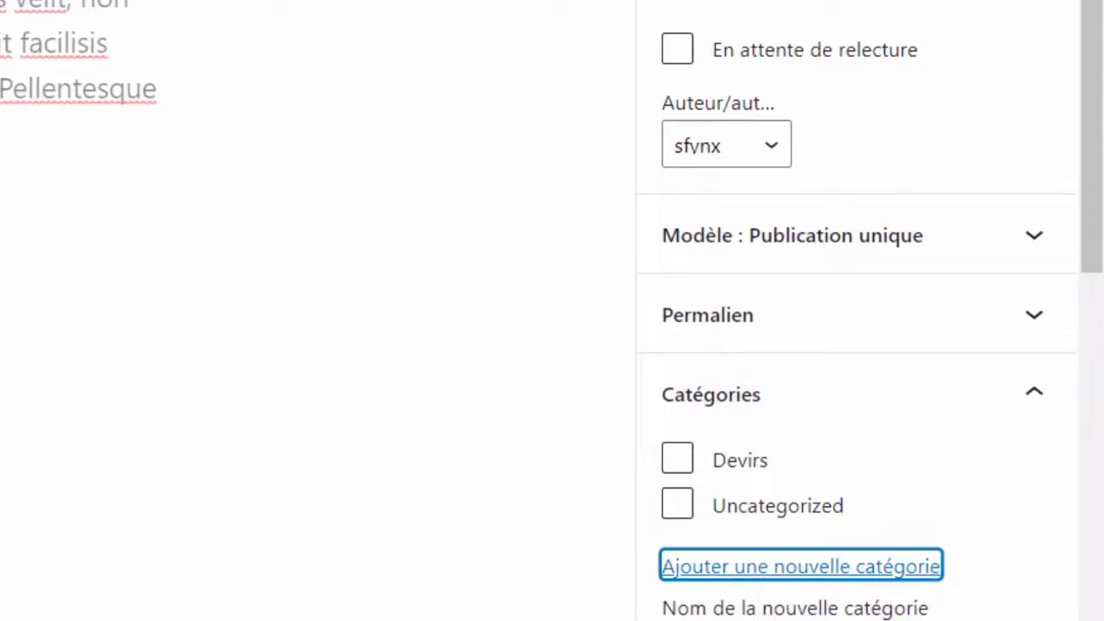
pyautogui.click(759, 620)
pyautogui.click(783, 604)
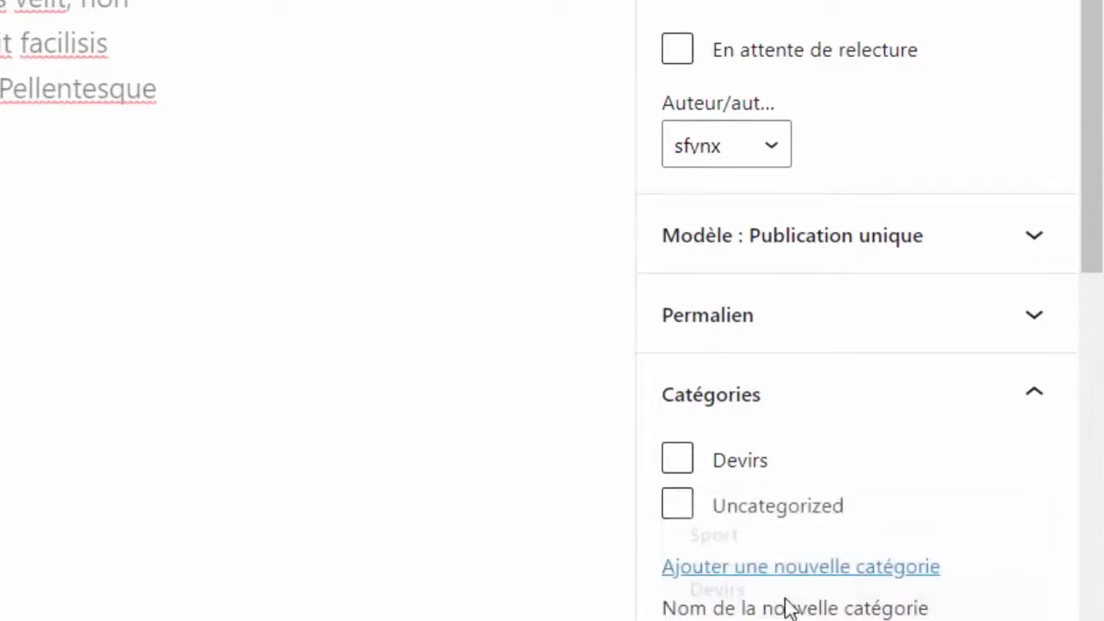
pyautogui.scroll(-2, 783, 570)
pyautogui.scroll(-3, 821, 571)
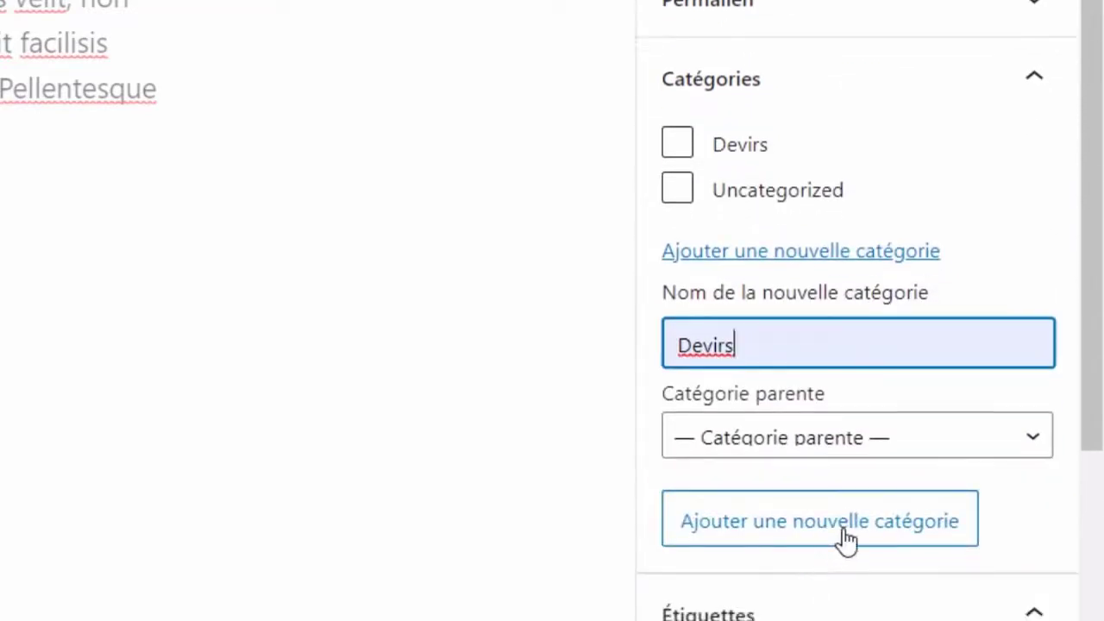
pyautogui.click(844, 536)
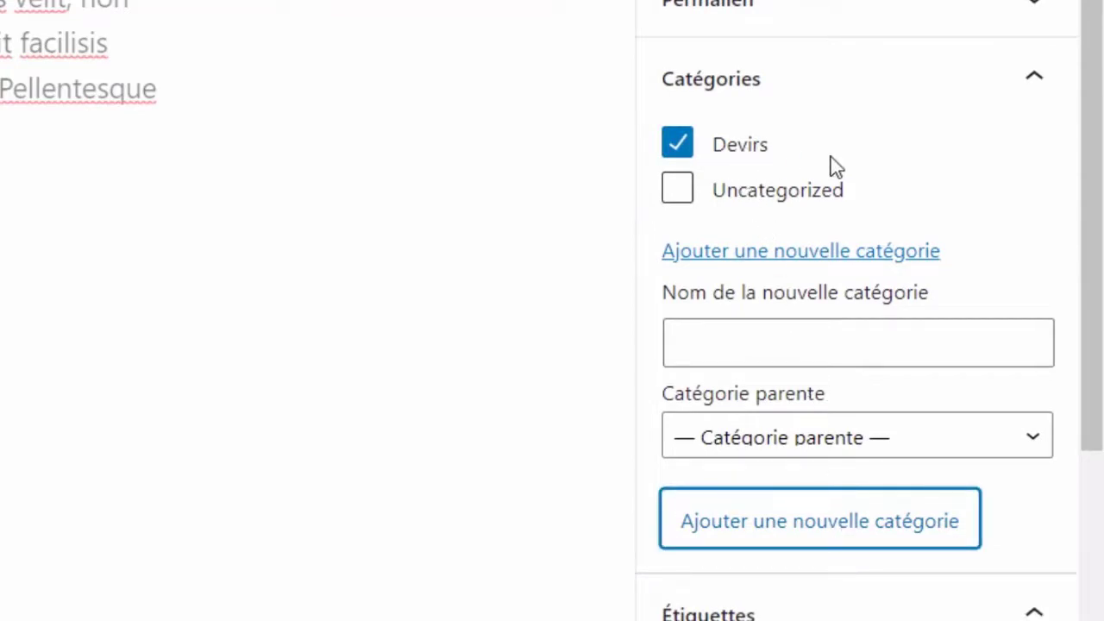
# Add a subcategory named "sous cat" with Devirs as its parent category
pyautogui.scroll(1, 848, 333)
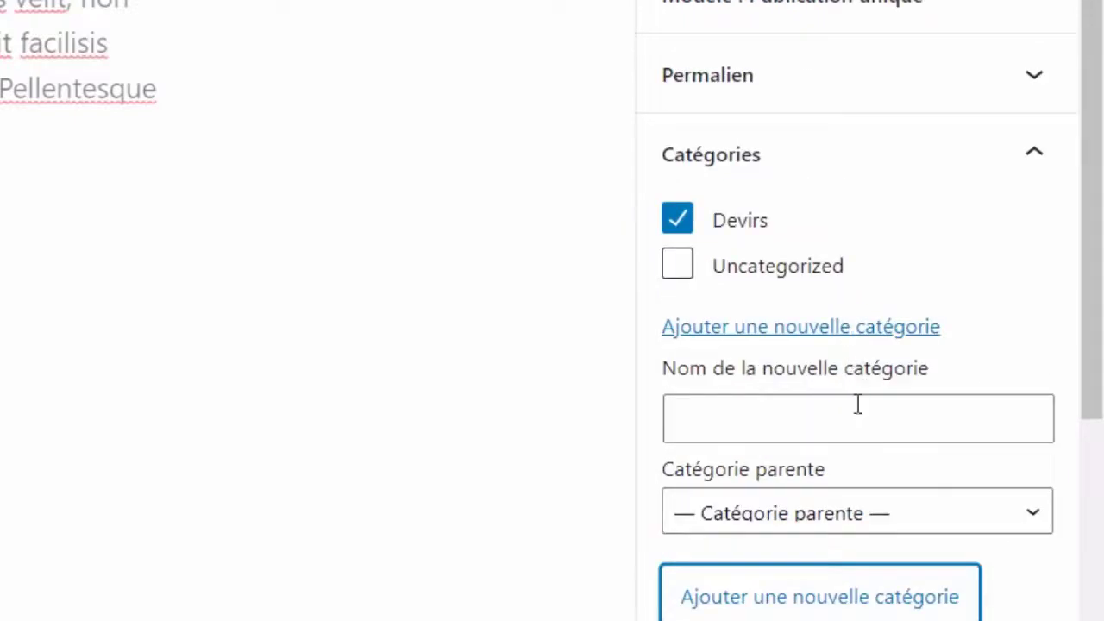
pyautogui.scroll(-2, 858, 403)
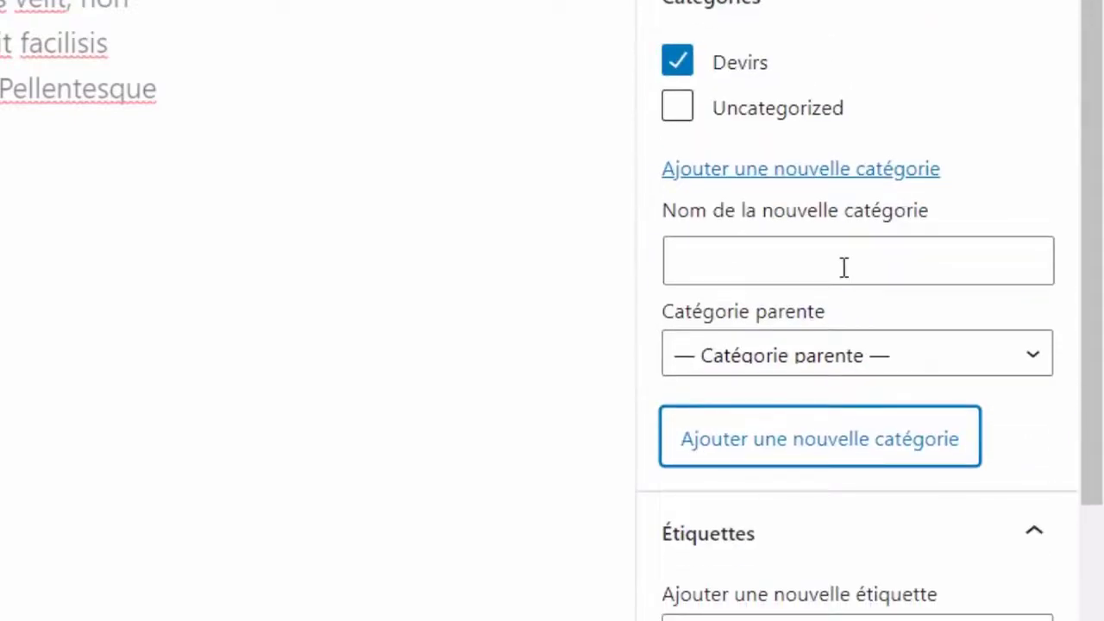
pyautogui.click(845, 267)
pyautogui.write('sous ')
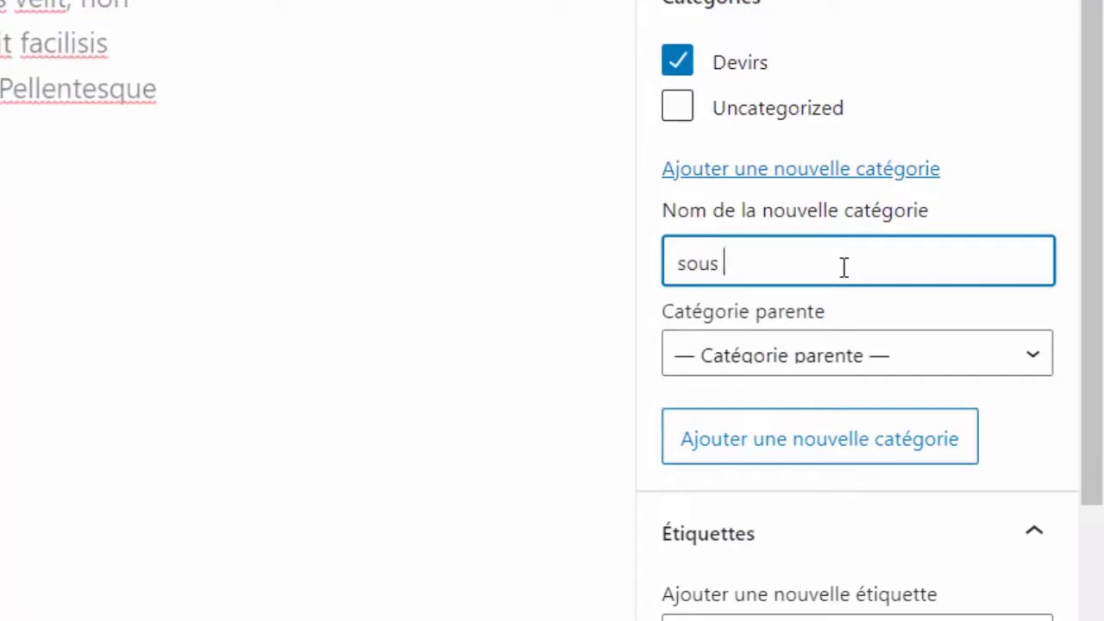
pyautogui.write('cat')
pyautogui.click(866, 354)
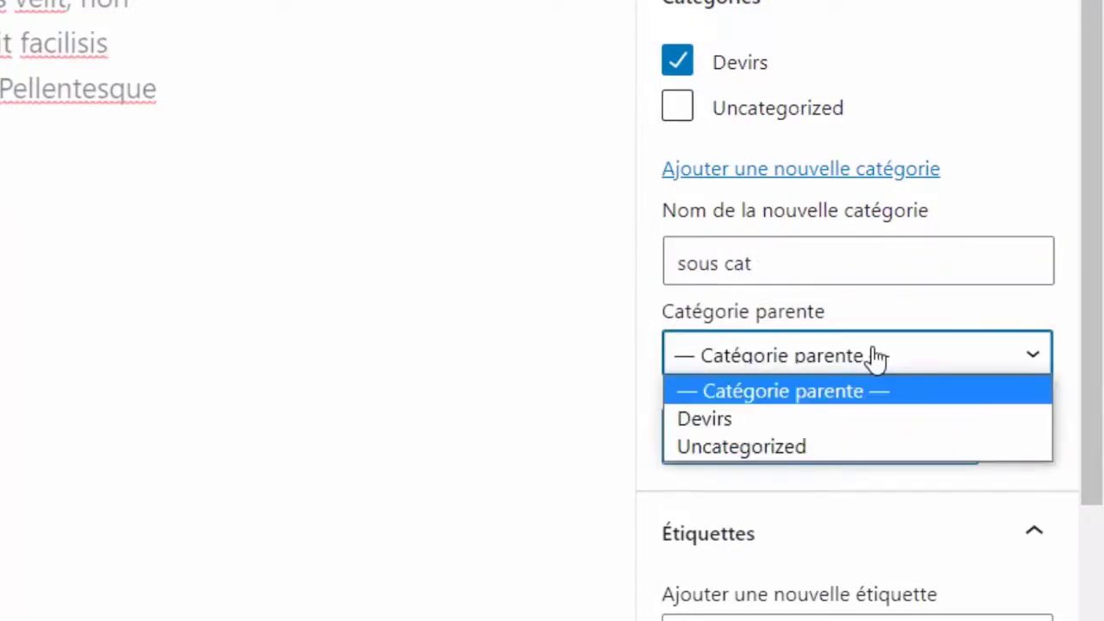
pyautogui.click(850, 416)
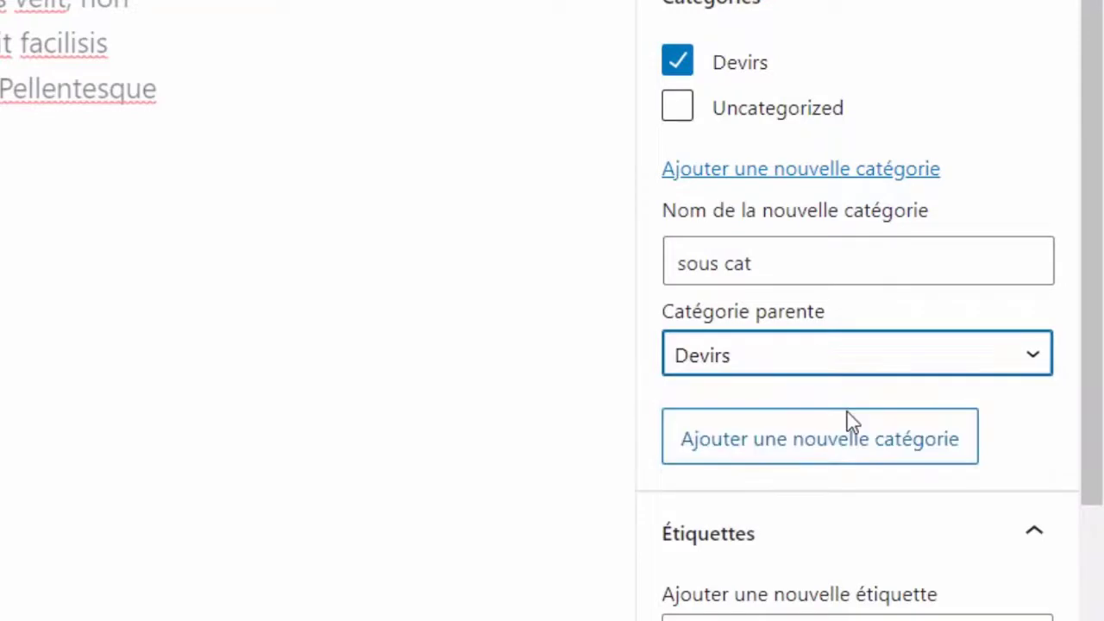
pyautogui.click(833, 462)
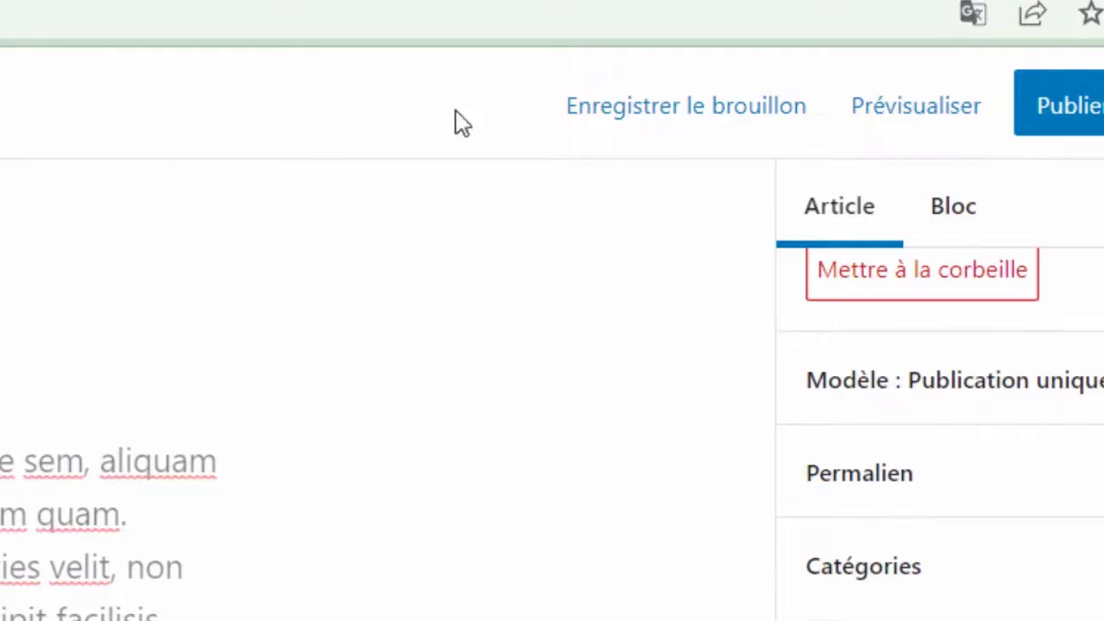
# Save the article as a draft, reload the editor, and check its categories
pyautogui.click(576, 108)
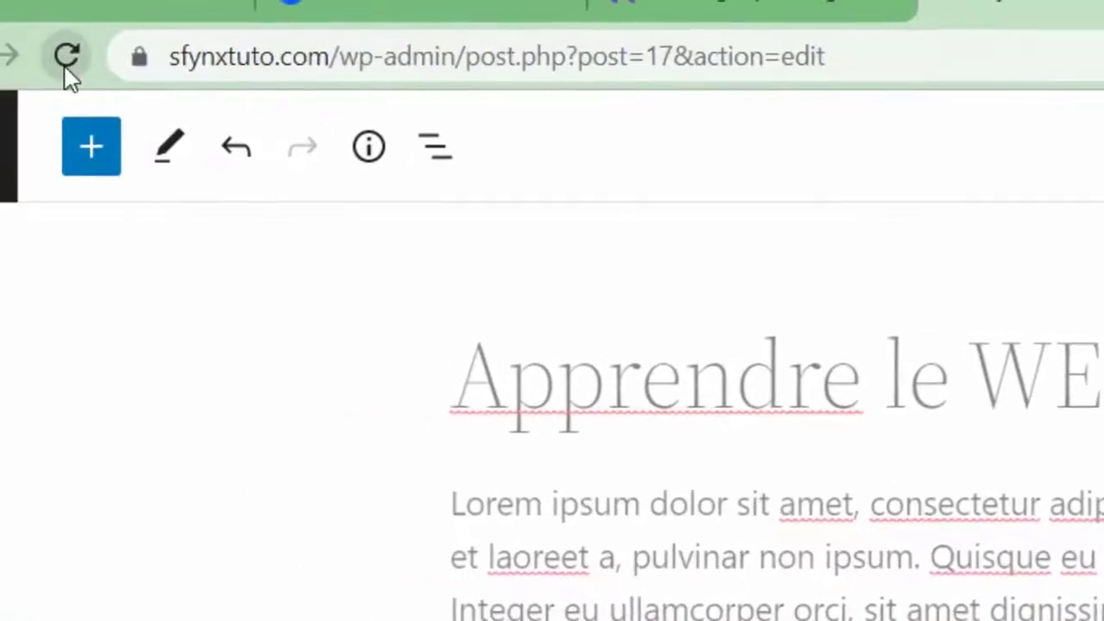
pyautogui.click(64, 72)
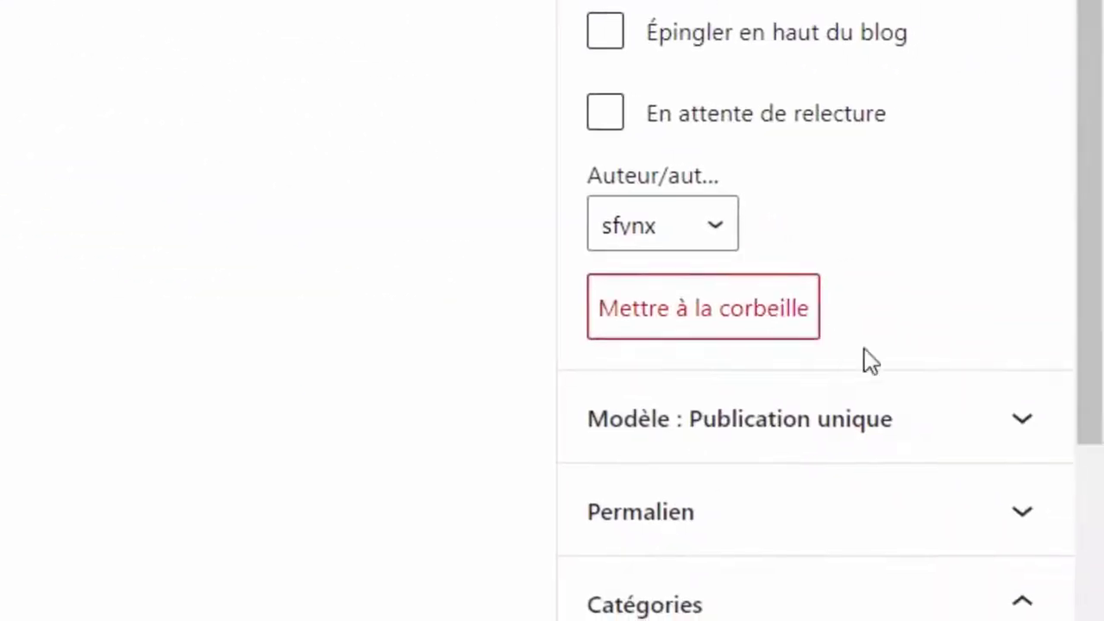
pyautogui.scroll(-4, 929, 401)
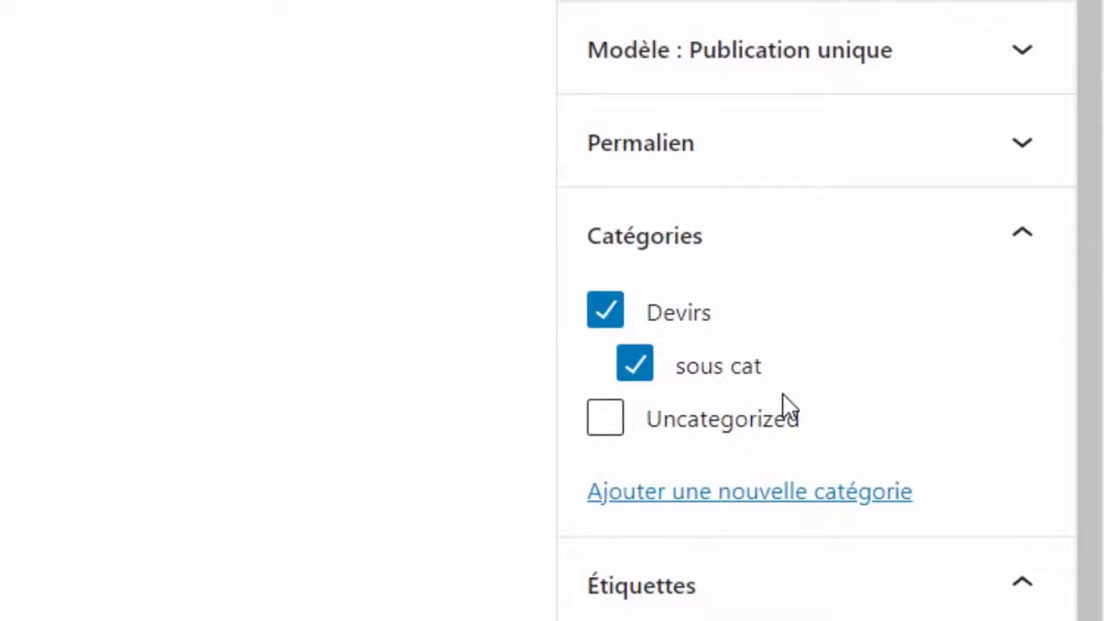
# Add the tags "web", "apprendre" and "gratuit" to the article
pyautogui.scroll(-3, 788, 406)
pyautogui.click(1035, 304)
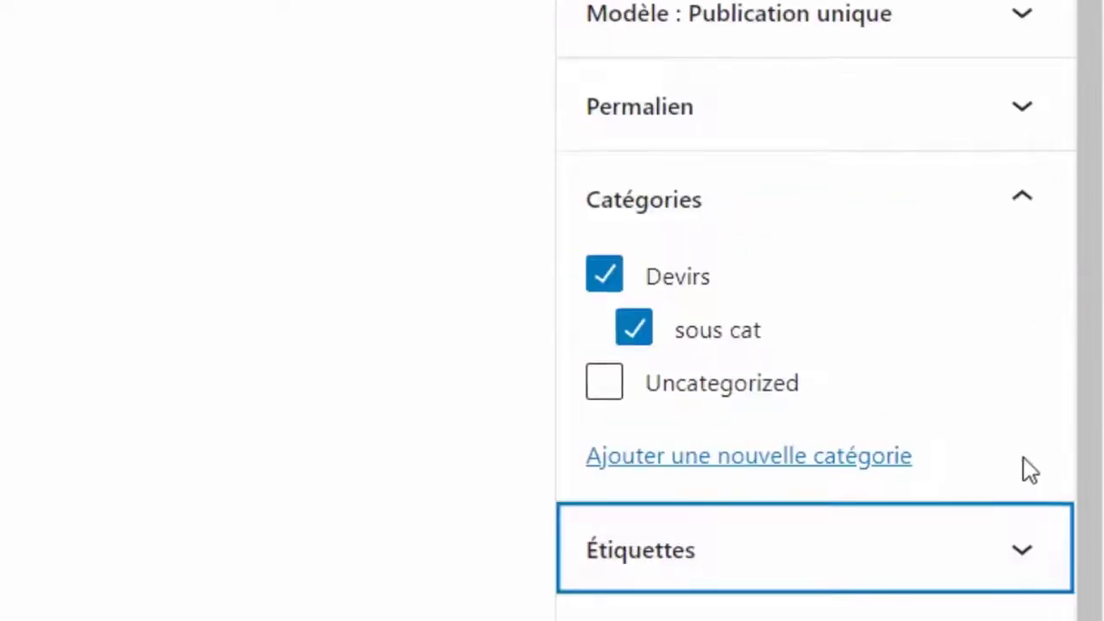
pyautogui.click(1026, 530)
pyautogui.click(840, 342)
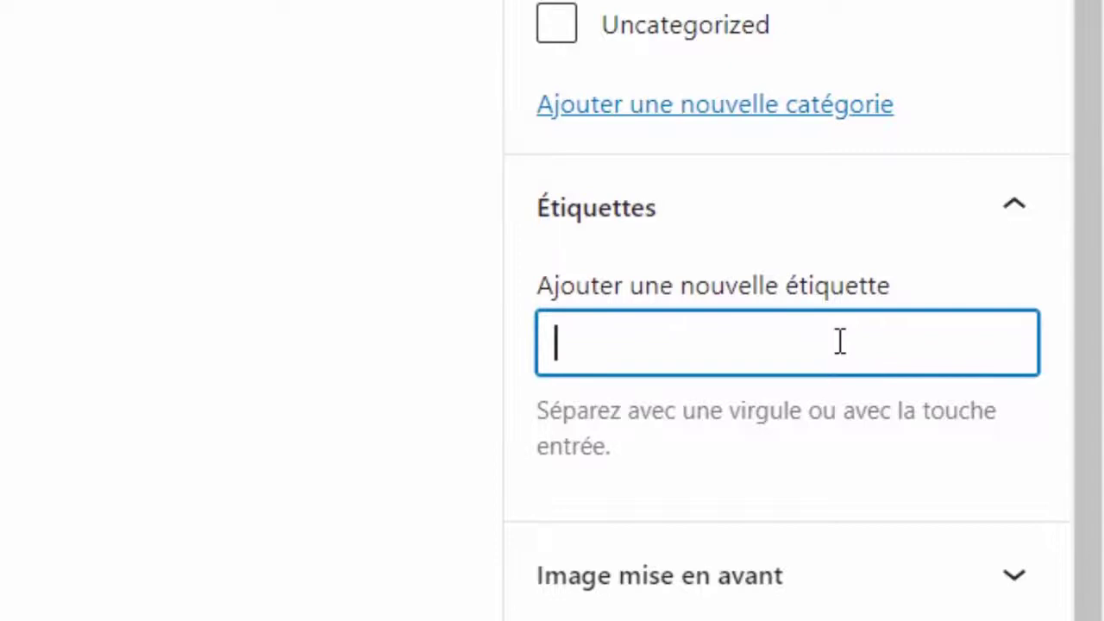
pyautogui.write('Web')
pyautogui.press('Return')
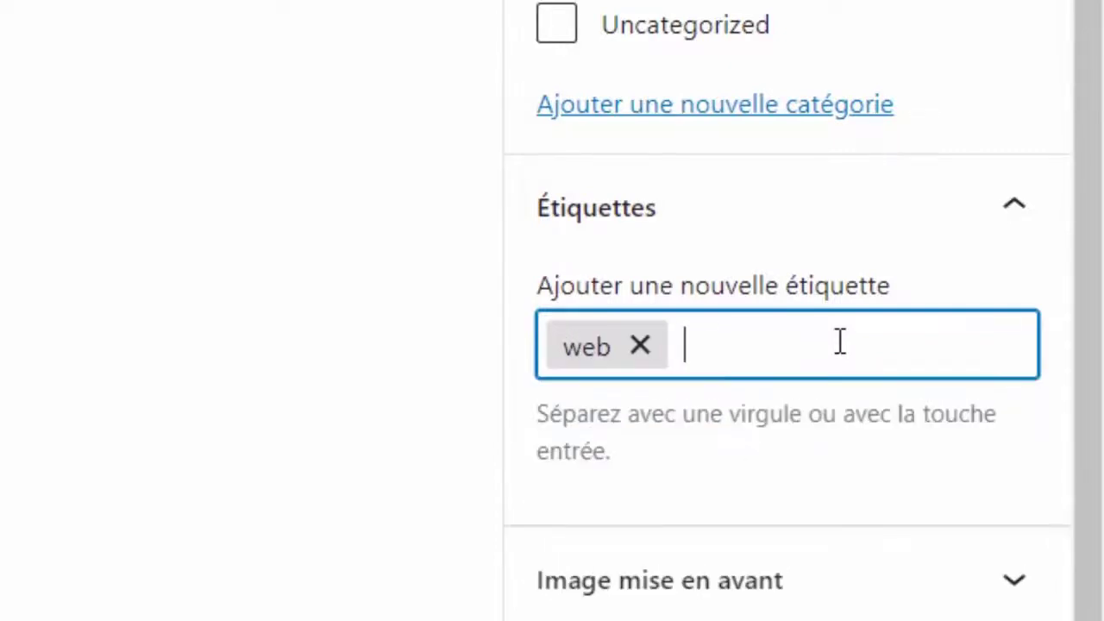
pyautogui.write('appren')
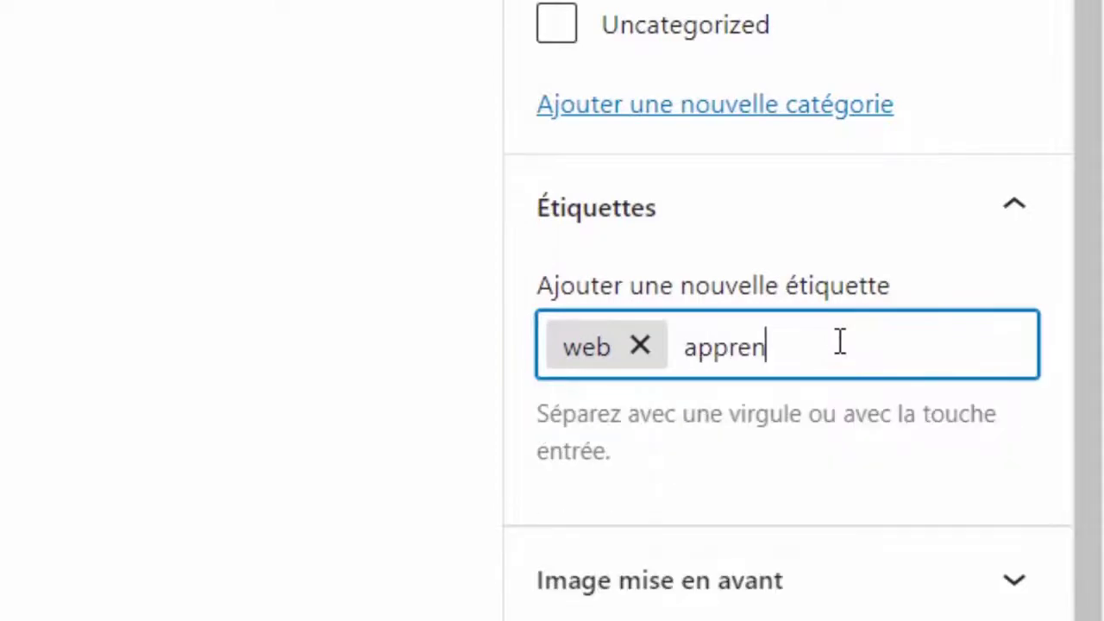
pyautogui.write('dre')
pyautogui.press('Return')
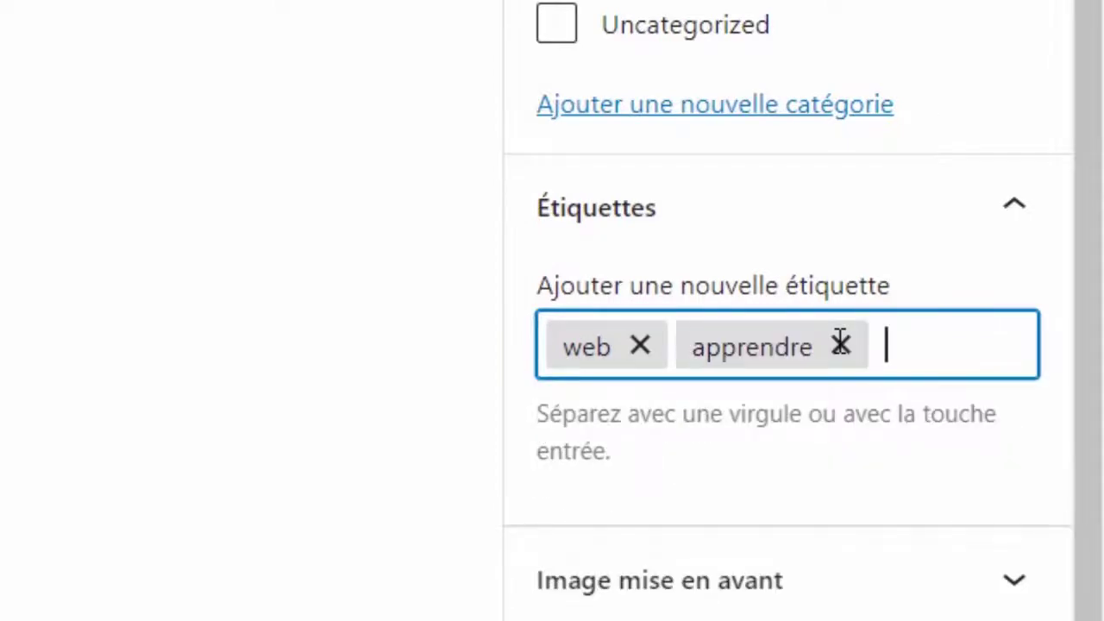
pyautogui.write('gratuit')
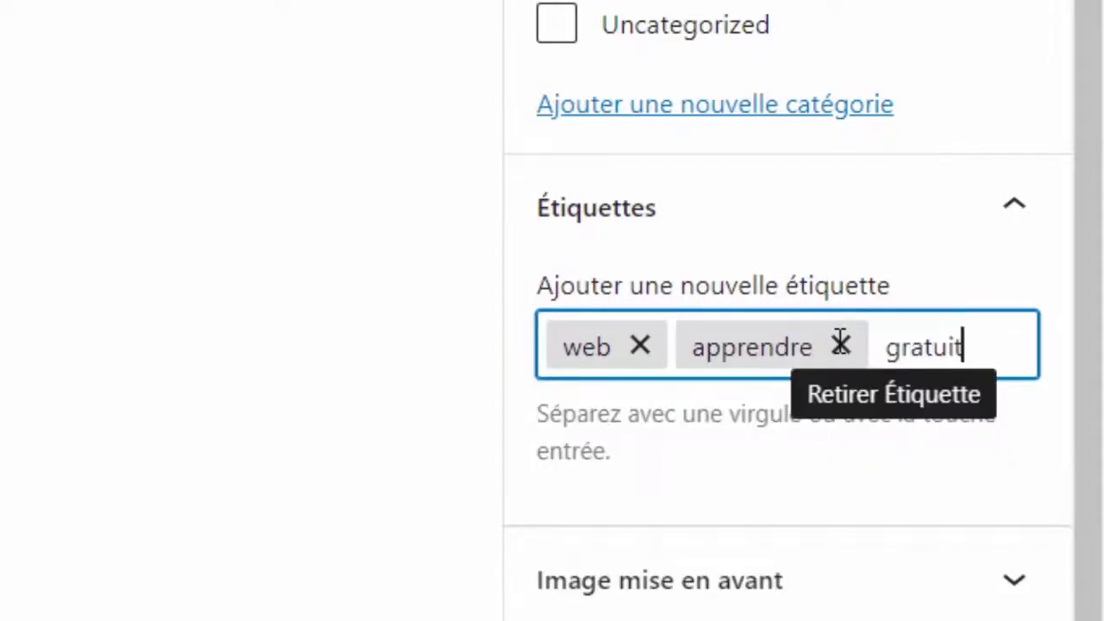
pyautogui.press('Return')
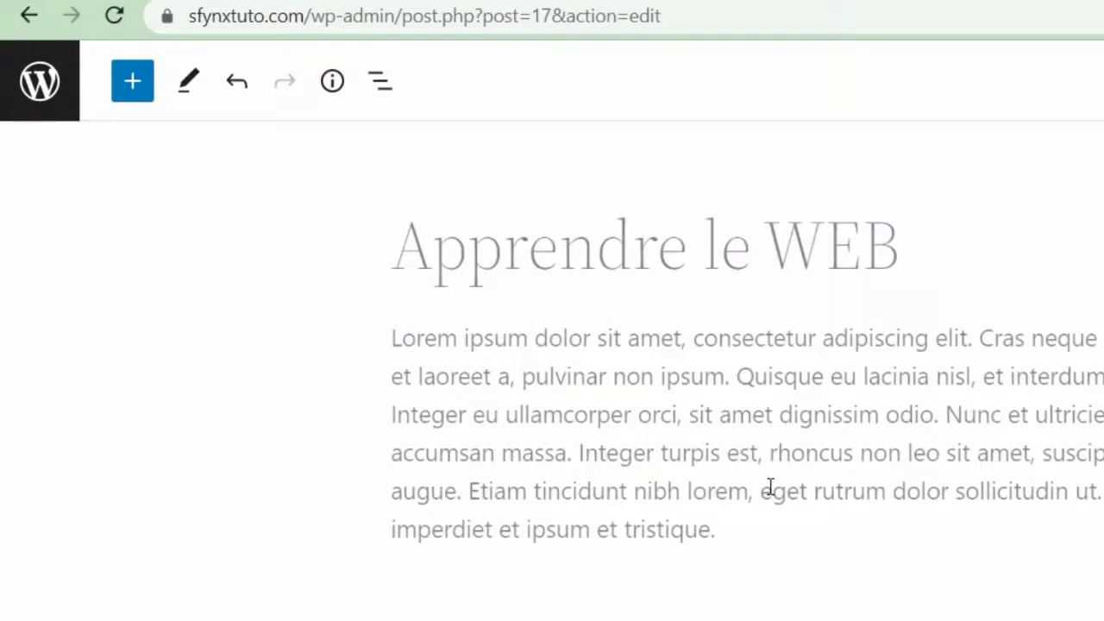
# Insert an image block below the paragraph and upload Thumb (11).png from the Downloads folder into it
pyautogui.click(138, 91)
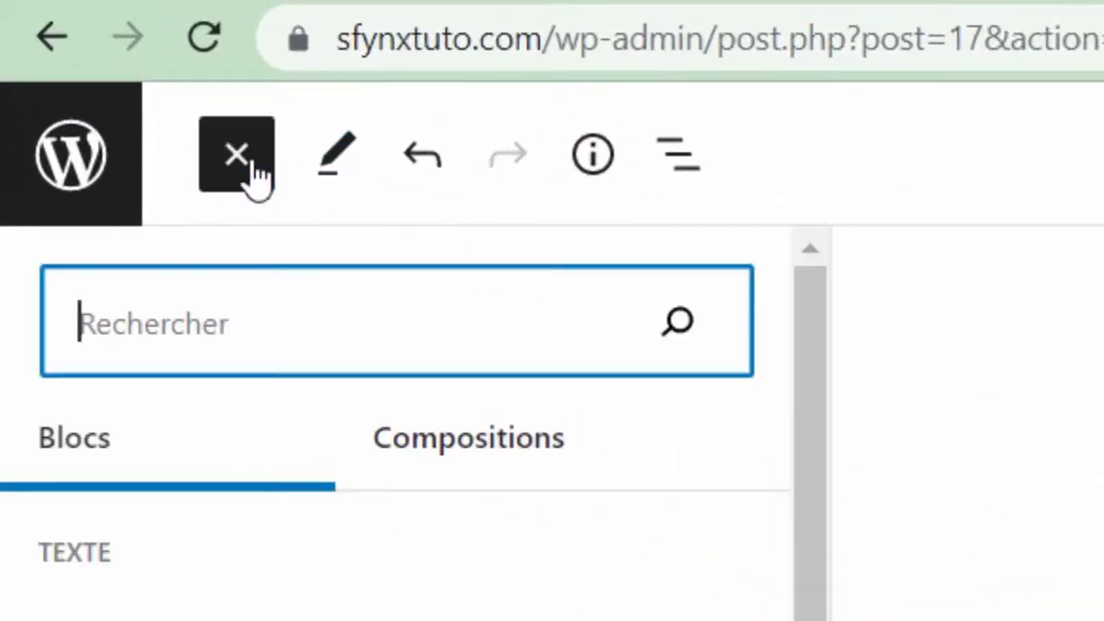
pyautogui.scroll(-8, 362, 603)
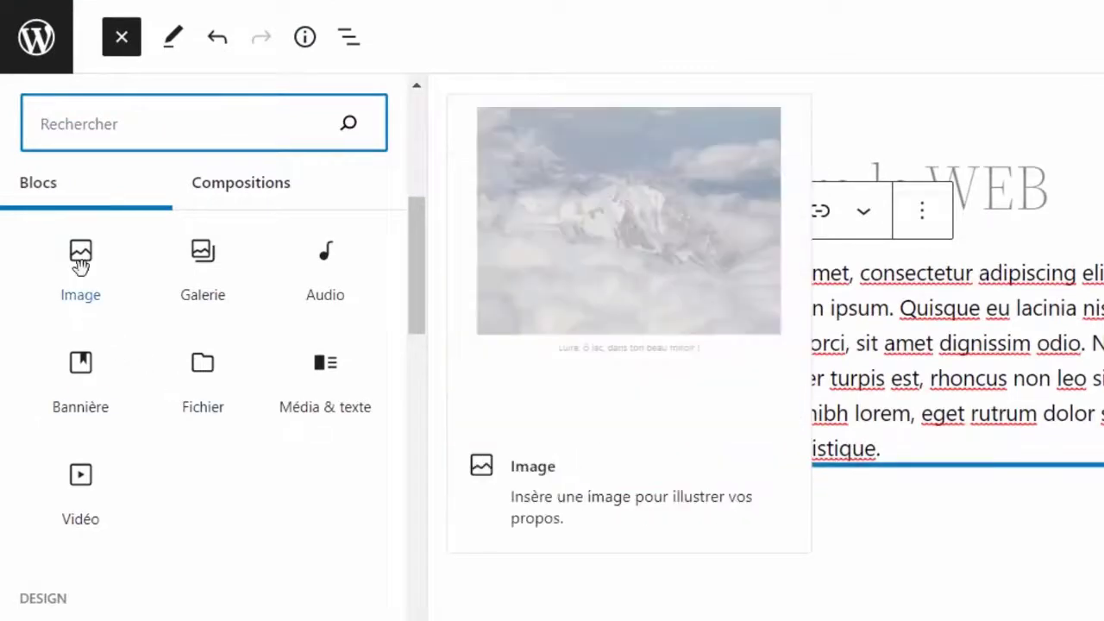
pyautogui.click(81, 259)
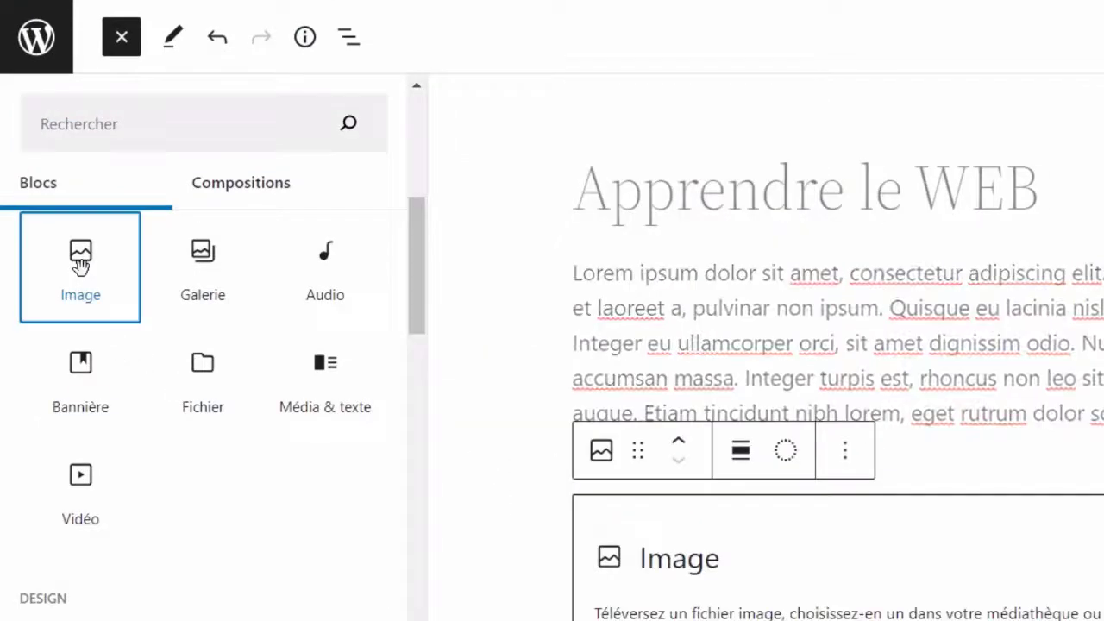
pyautogui.moveTo(394, 431)
pyautogui.click(571, 608)
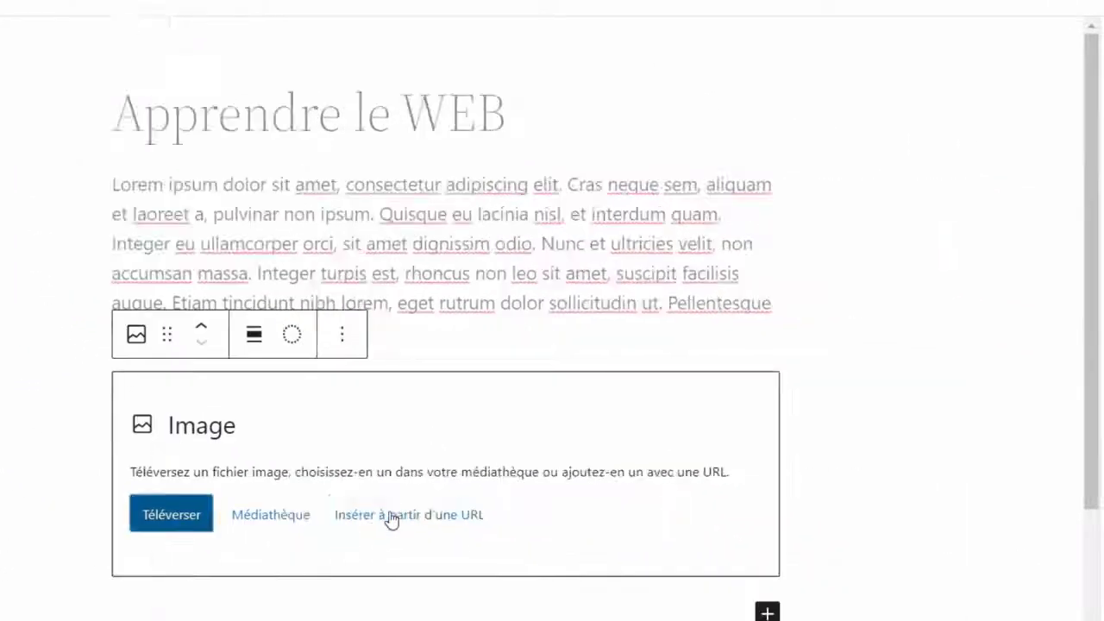
pyautogui.click(185, 518)
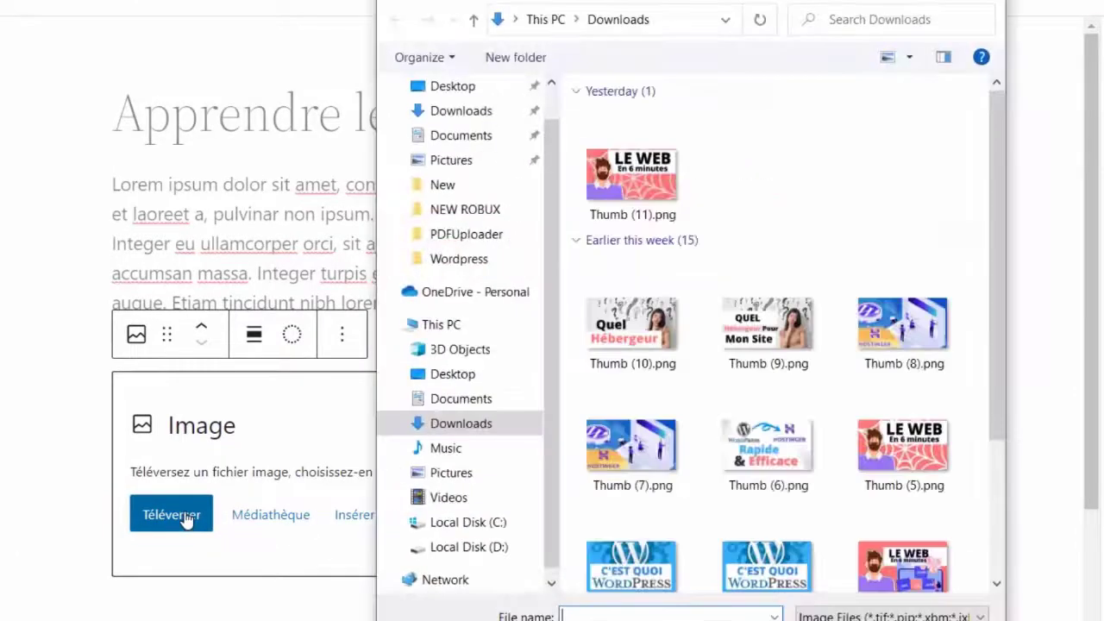
pyautogui.click(642, 188)
pyautogui.doubleClick(641, 191)
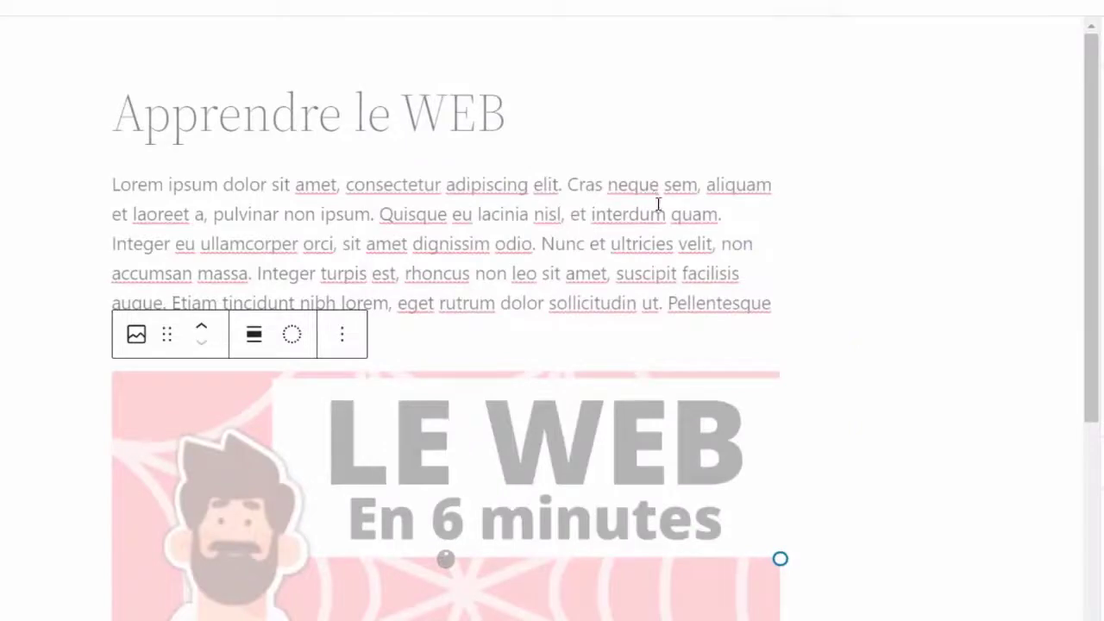
pyautogui.scroll(-5, 190, 298)
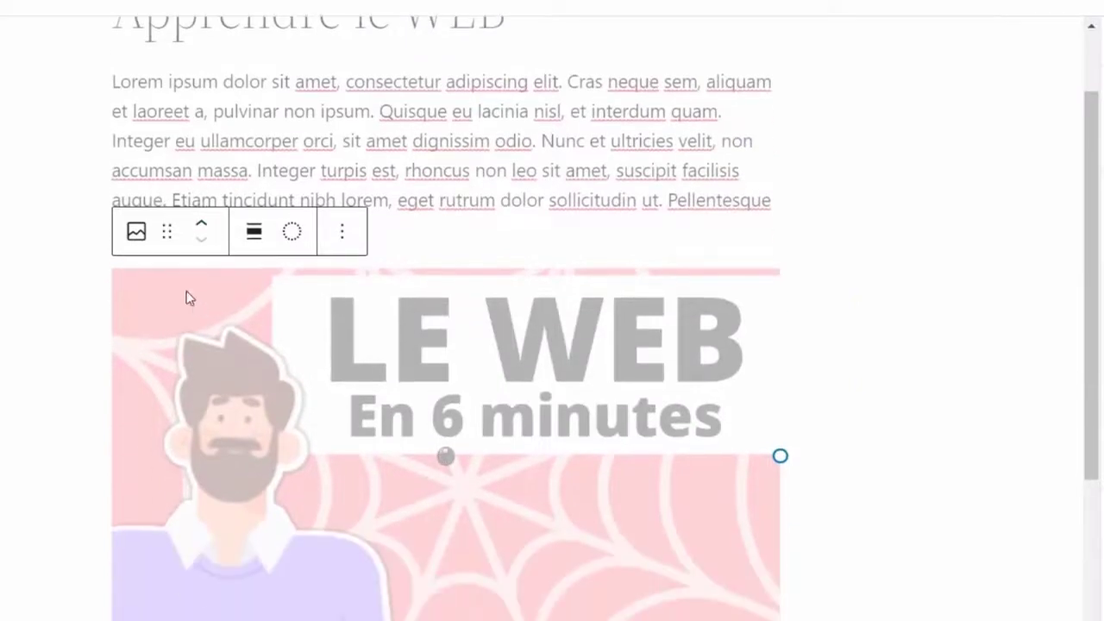
# Move the image block above the Lorem ipsum paragraph, directly under the title, and leave the image selected
pyautogui.scroll(3, 165, 248)
pyautogui.scroll(3, 165, 242)
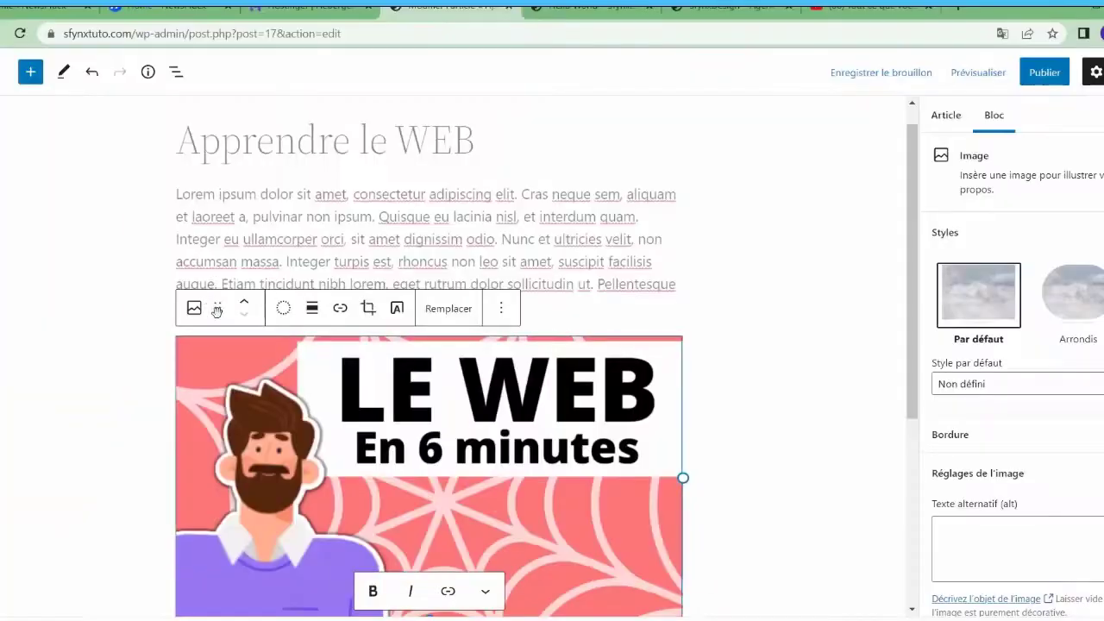
pyautogui.moveTo(217, 310); pyautogui.dragTo(215, 229)
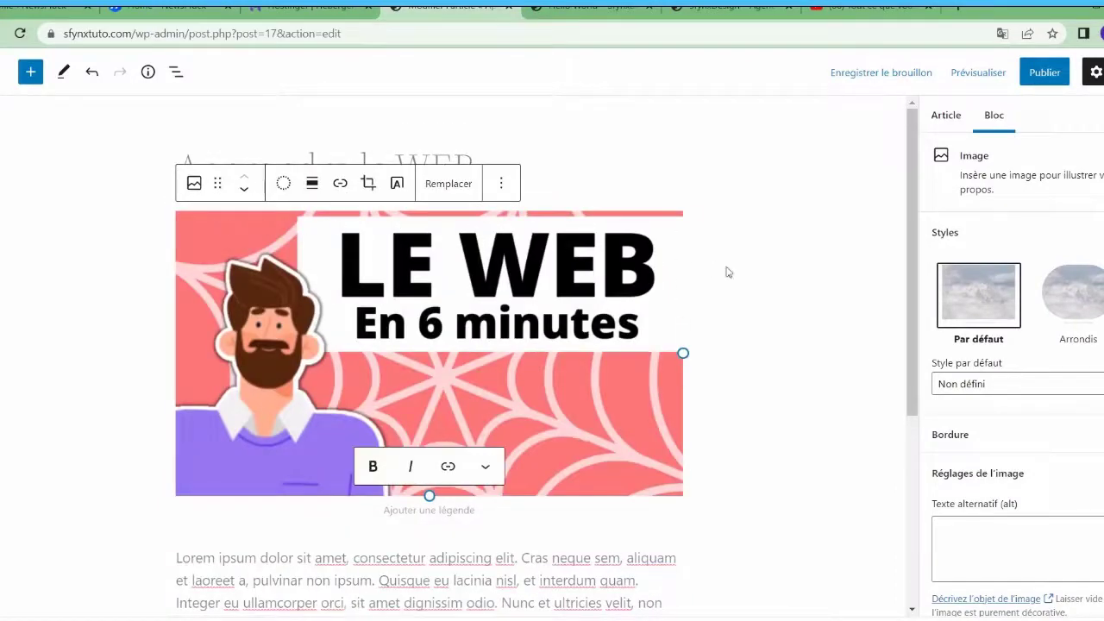
pyautogui.click(786, 283)
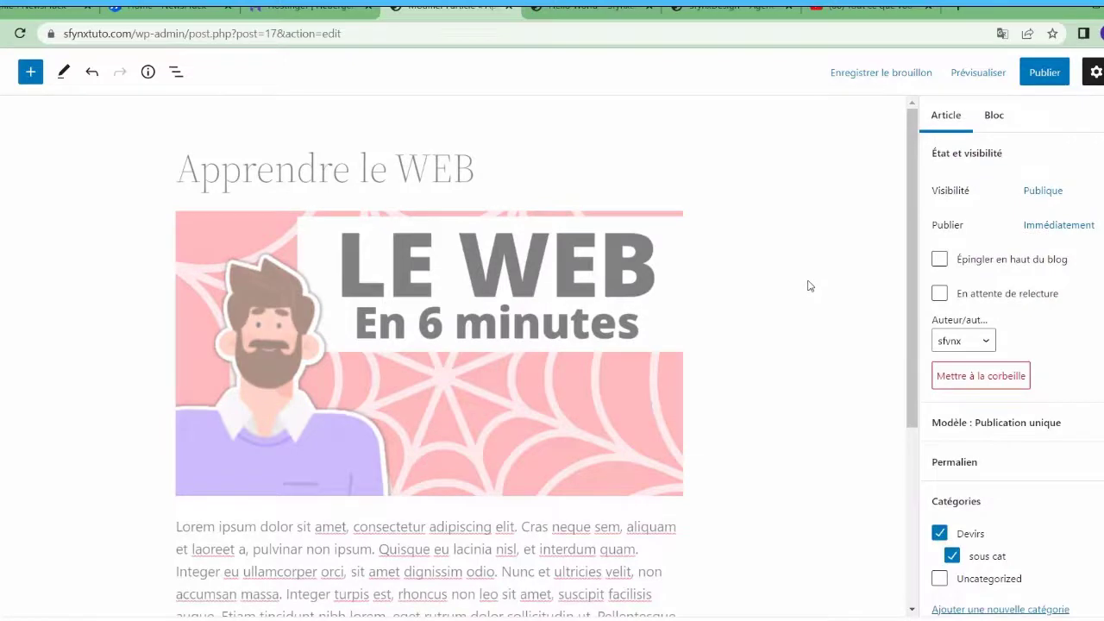
pyautogui.click(608, 336)
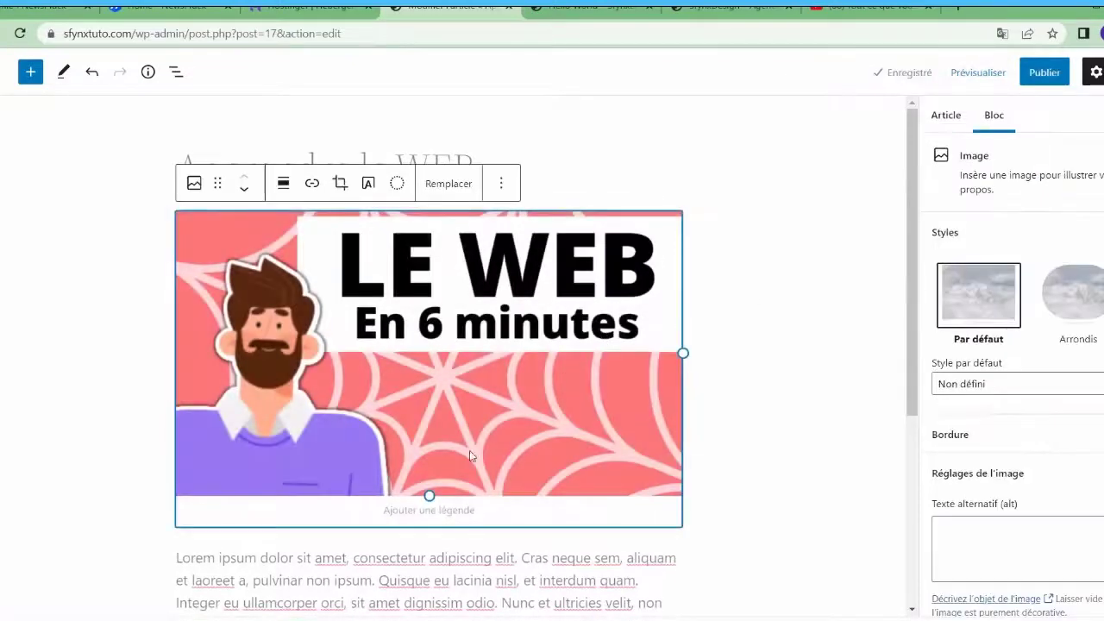
pyautogui.click(446, 511)
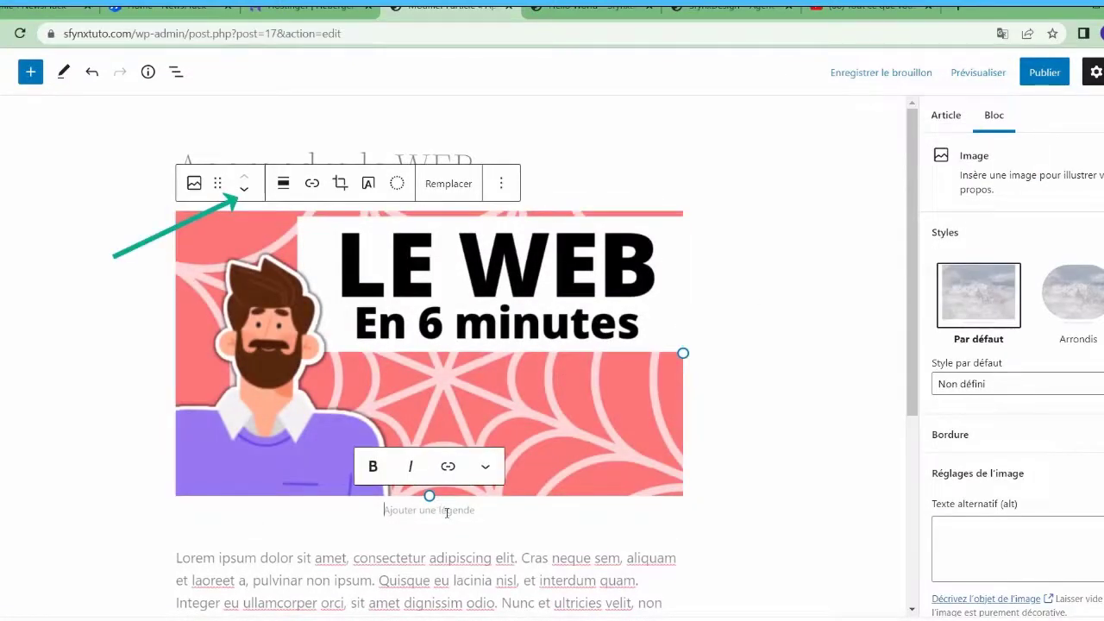
pyautogui.click(774, 410)
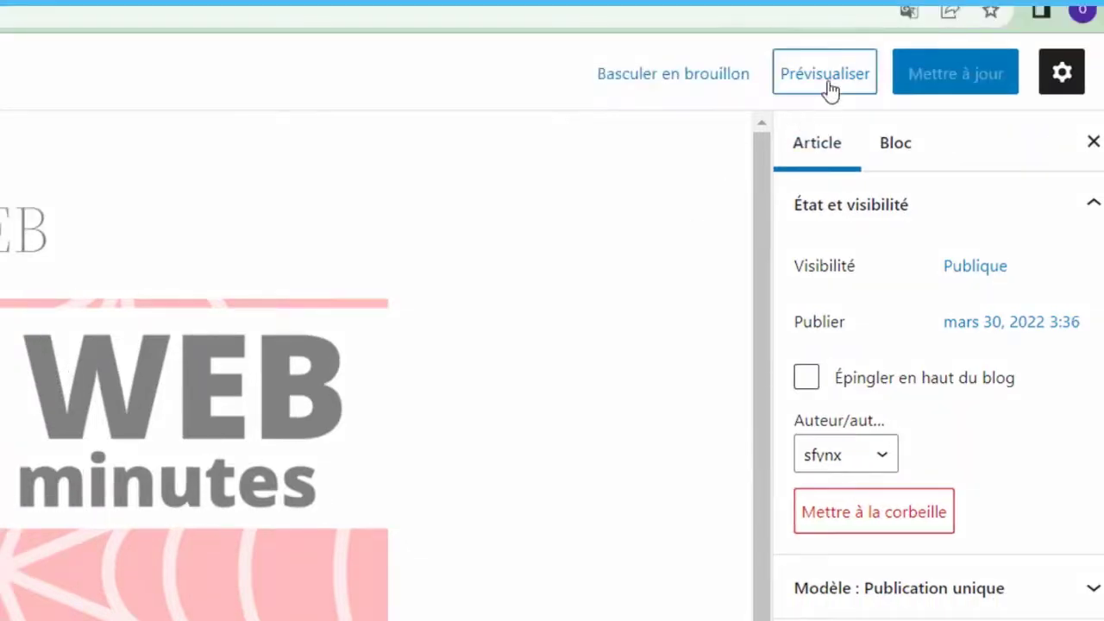
# Preview the published article in a new browser tab, look it over, and return to the editor
pyautogui.click(826, 78)
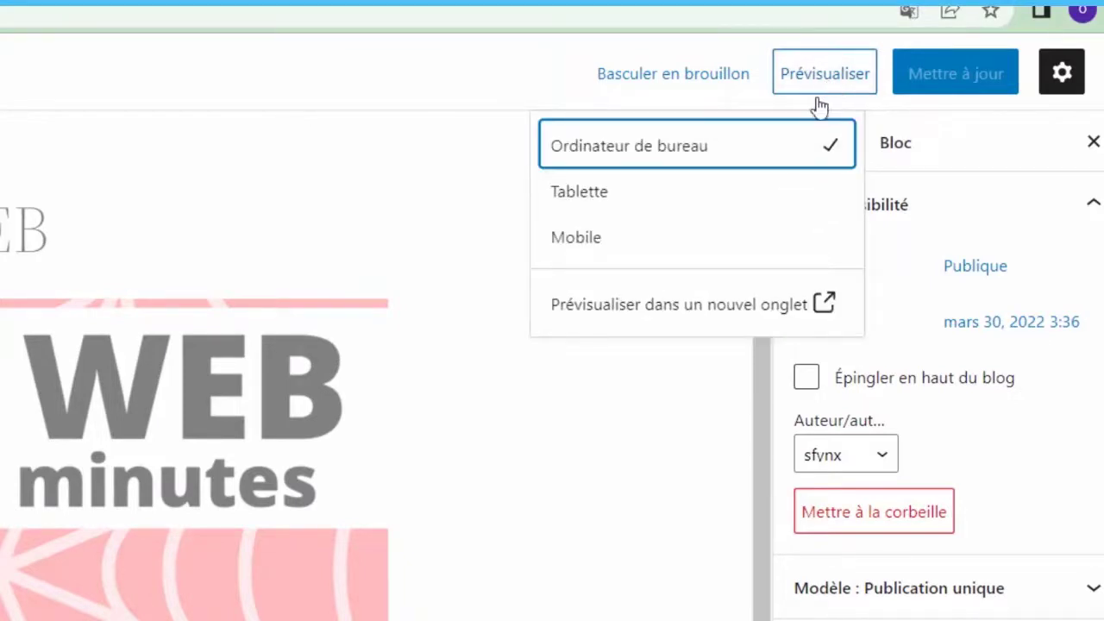
pyautogui.click(683, 302)
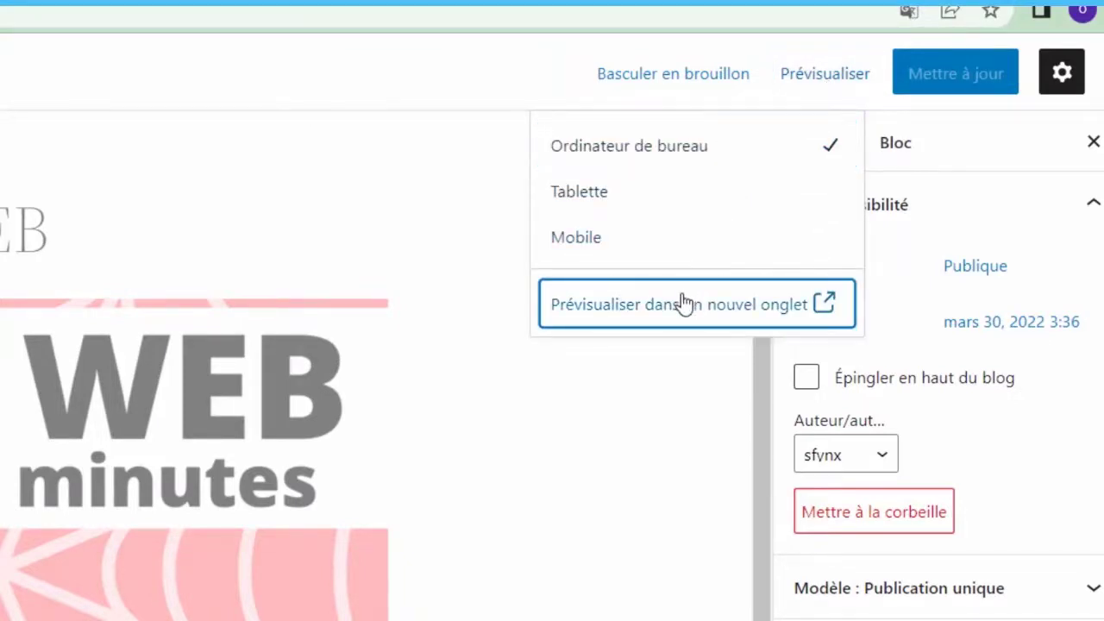
pyautogui.click(655, 301)
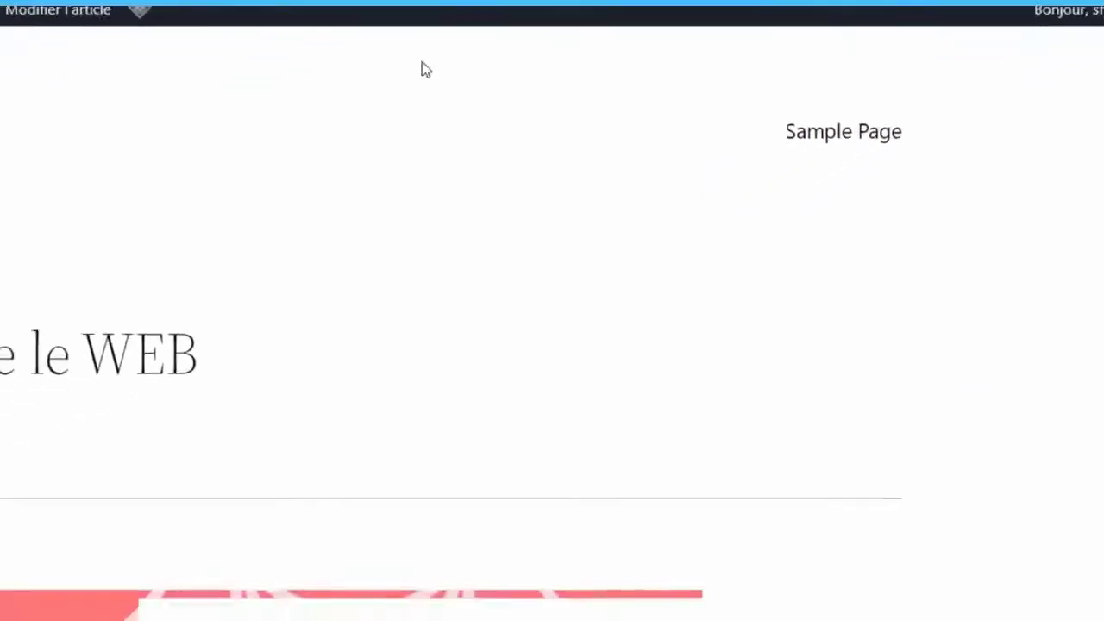
pyautogui.scroll(-5, 552, 259)
pyautogui.scroll(-2, 685, 22)
pyautogui.scroll(7, 685, 22)
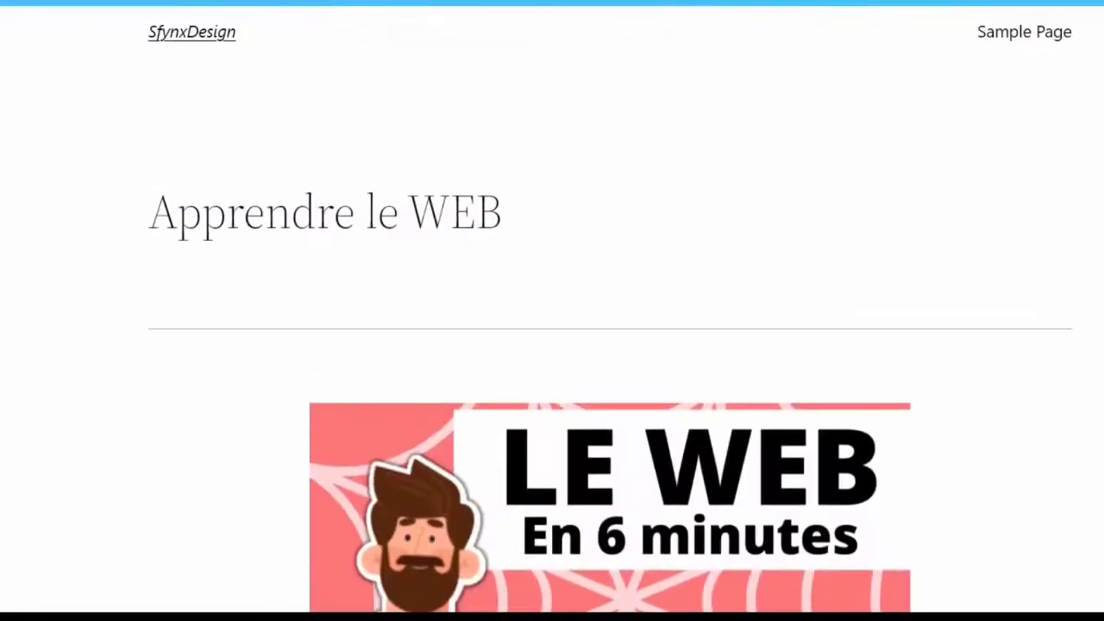
pyautogui.click(143, 7)
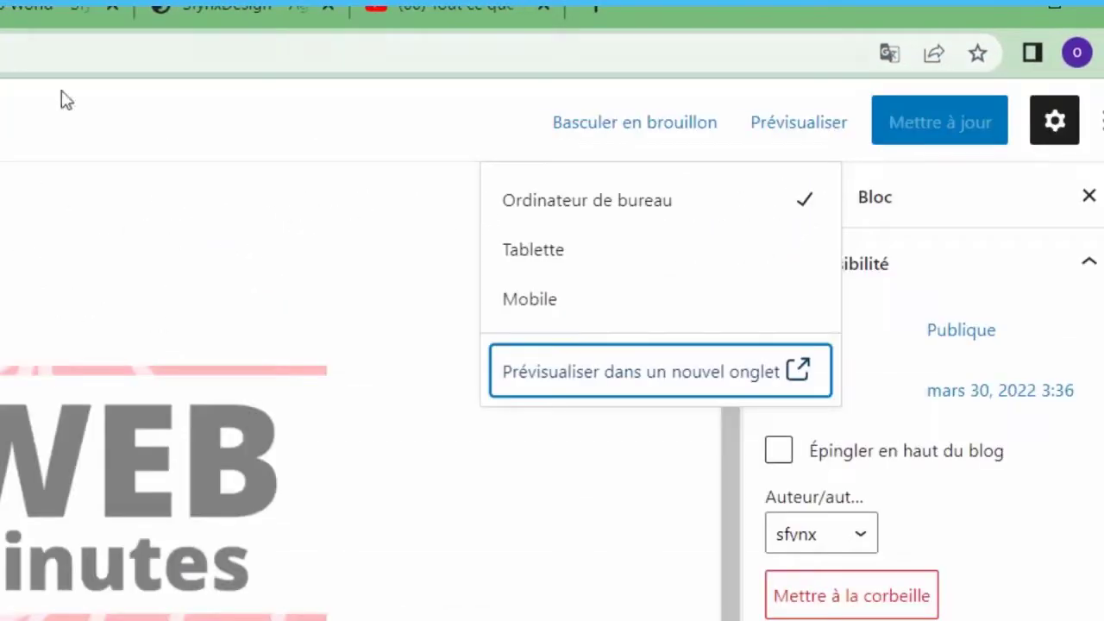
pyautogui.click(402, 298)
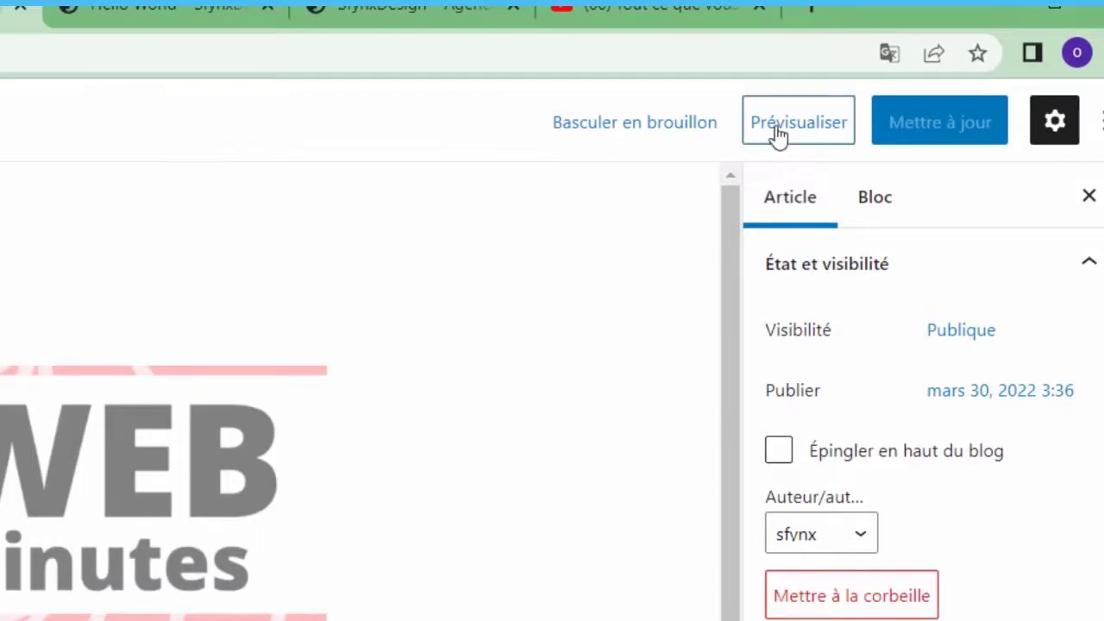
# Switch the article back to draft and confirm taking it offline
pyautogui.click(615, 134)
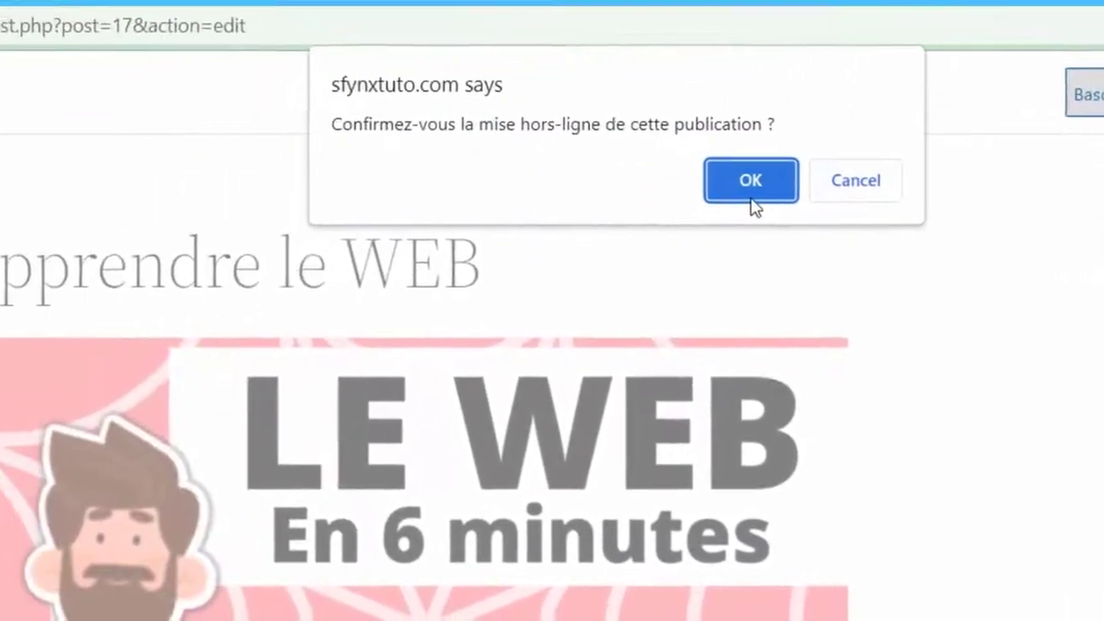
pyautogui.click(750, 200)
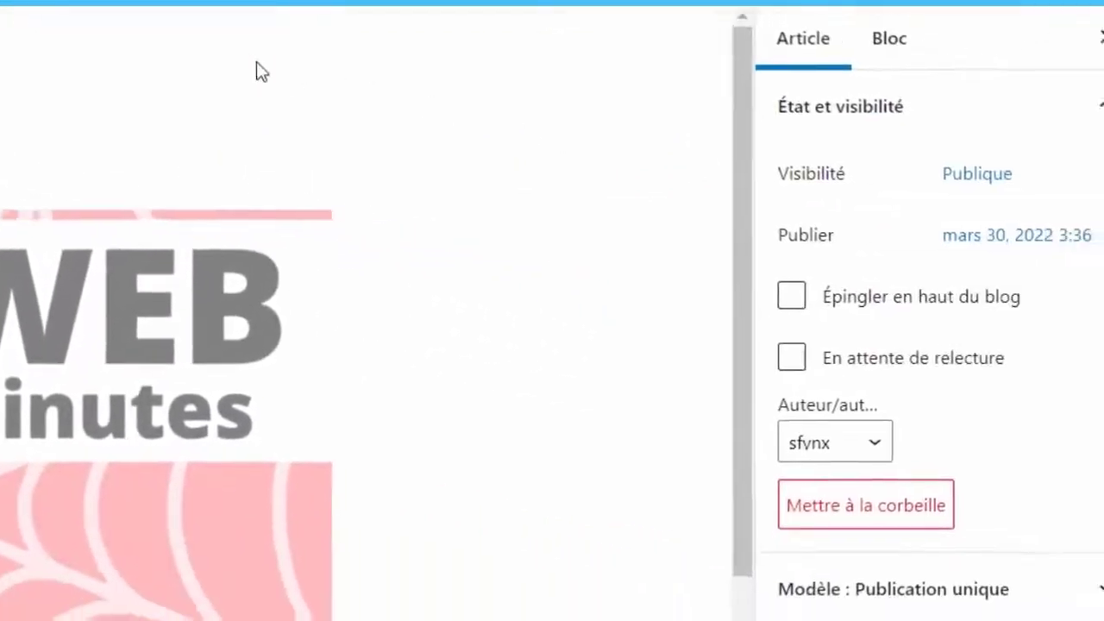
# Try the password-protected visibility option in the article's status settings, and set the visibility back to Publique
pyautogui.click(1102, 119)
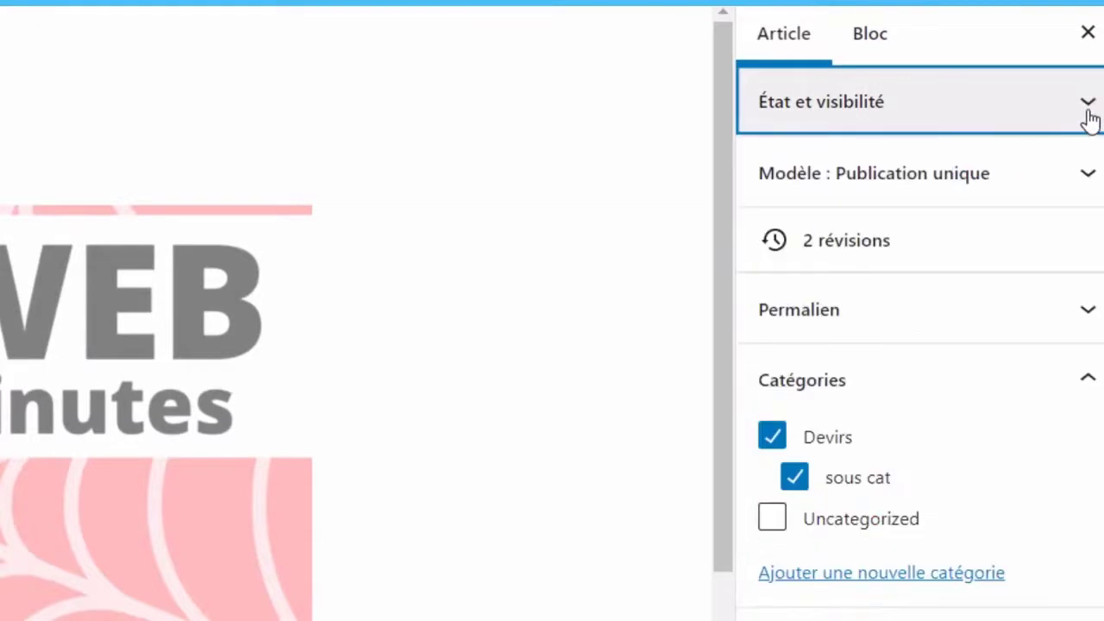
pyautogui.click(1088, 117)
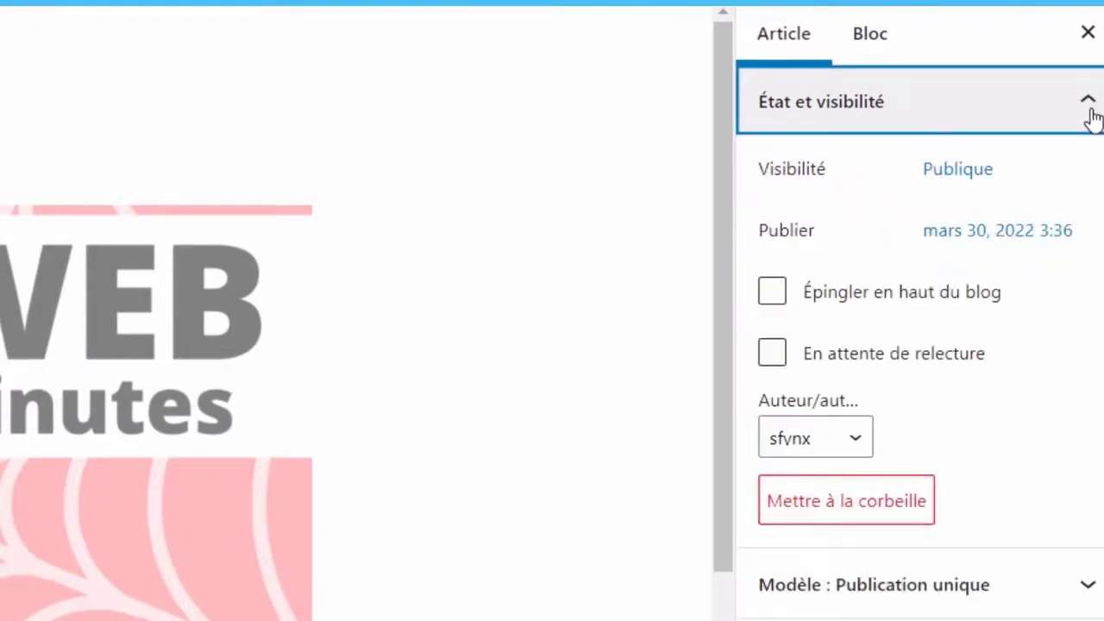
pyautogui.click(950, 183)
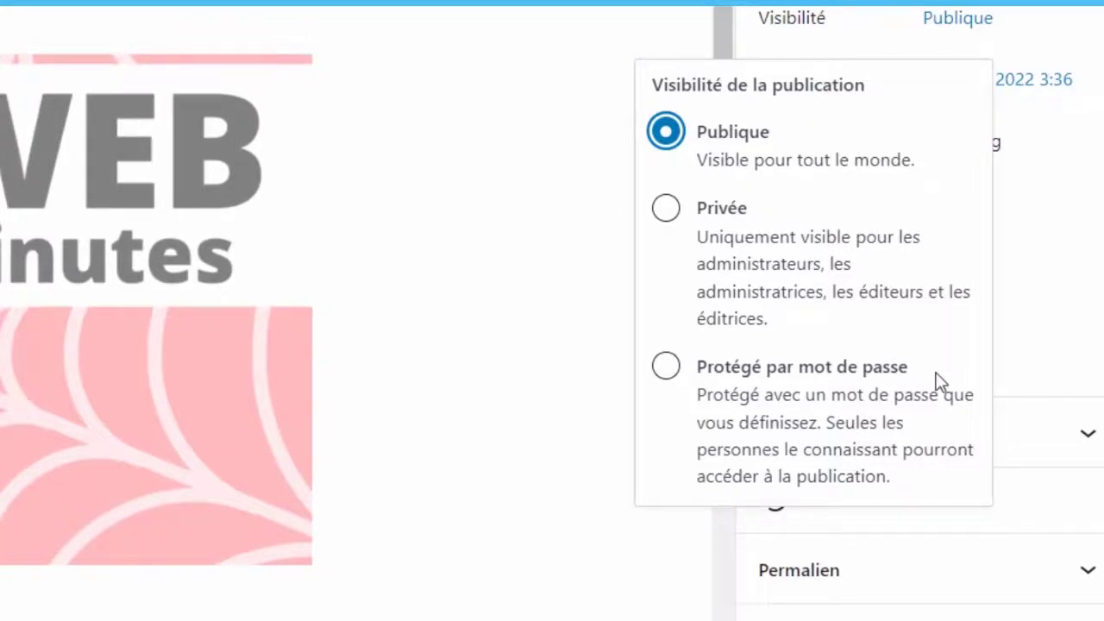
pyautogui.click(873, 373)
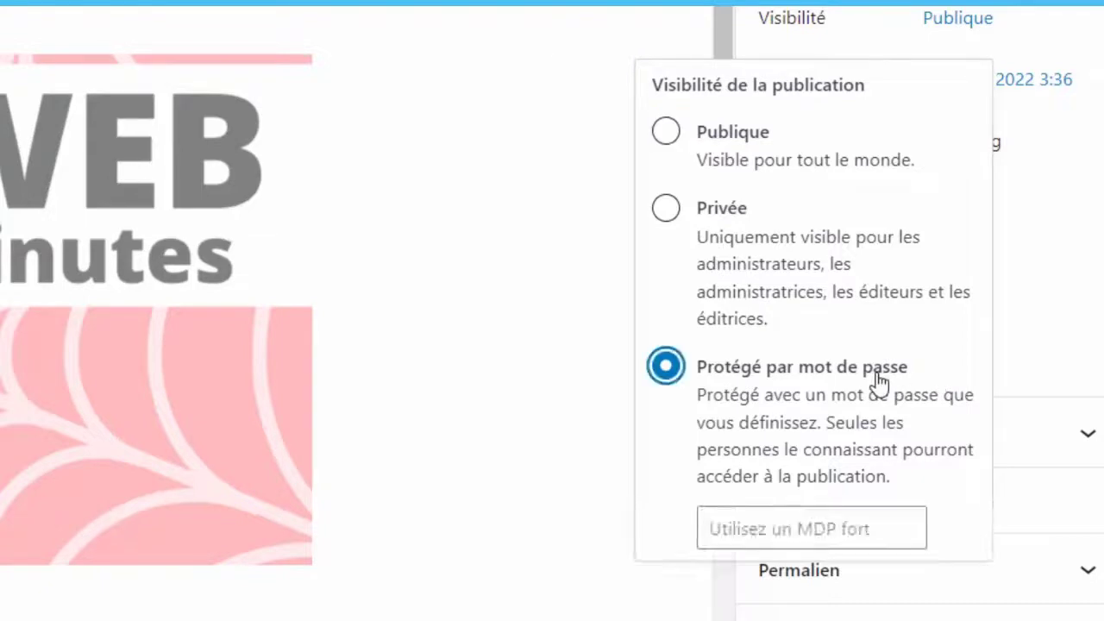
pyautogui.click(824, 532)
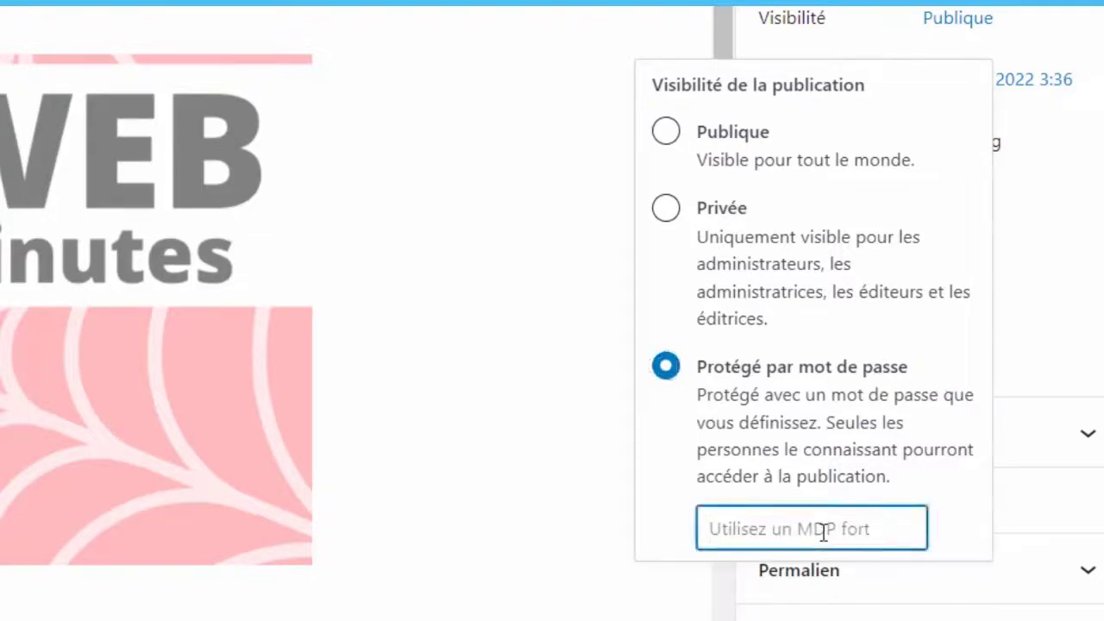
pyautogui.click(734, 129)
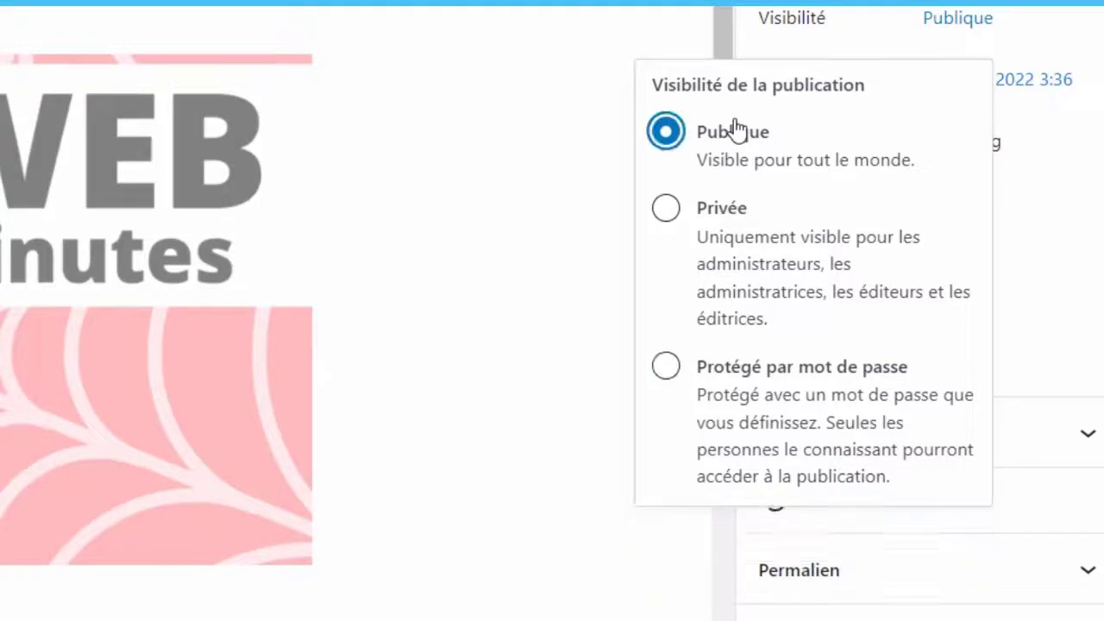
pyautogui.click(1078, 13)
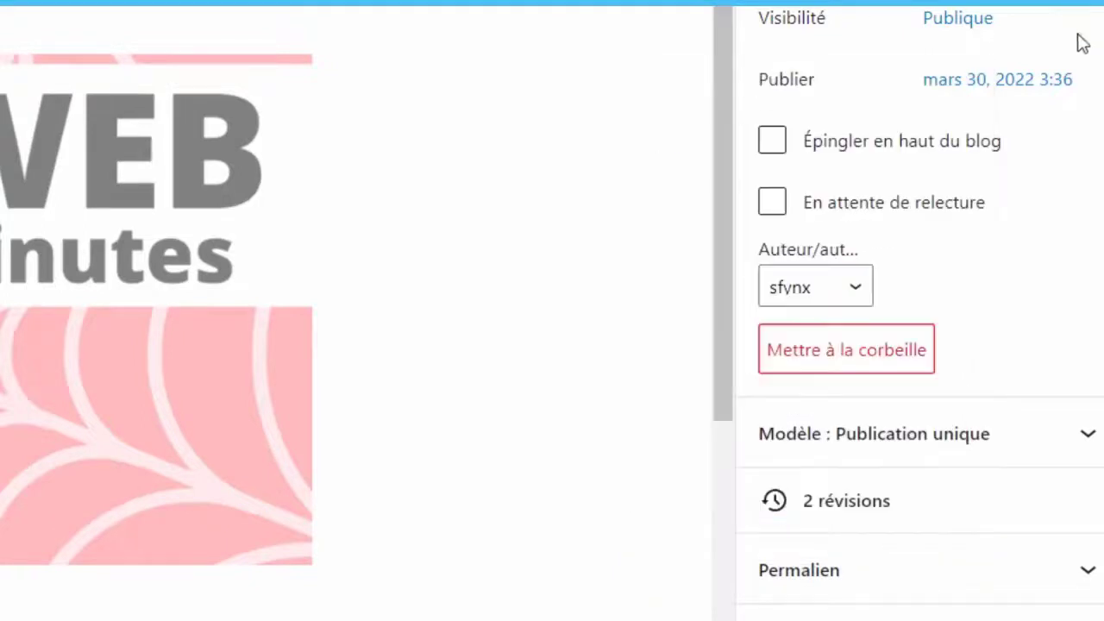
# Browse the article's publication calendar to mai 2022, reset the date to Immédiatement, and publish the article
pyautogui.click(1007, 84)
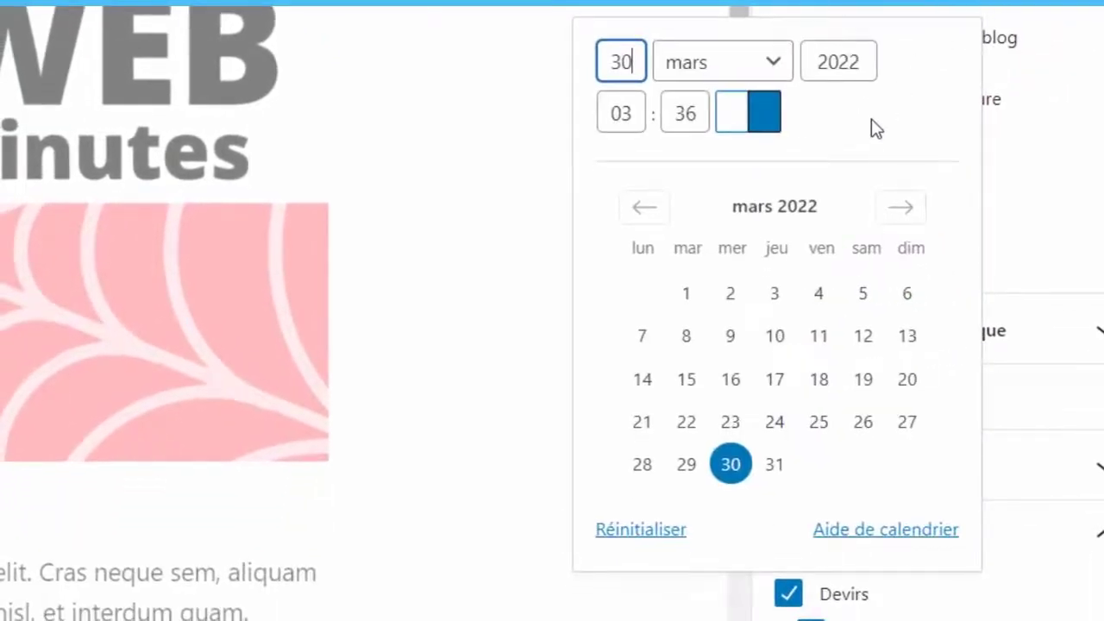
pyautogui.click(884, 216)
pyautogui.click(885, 213)
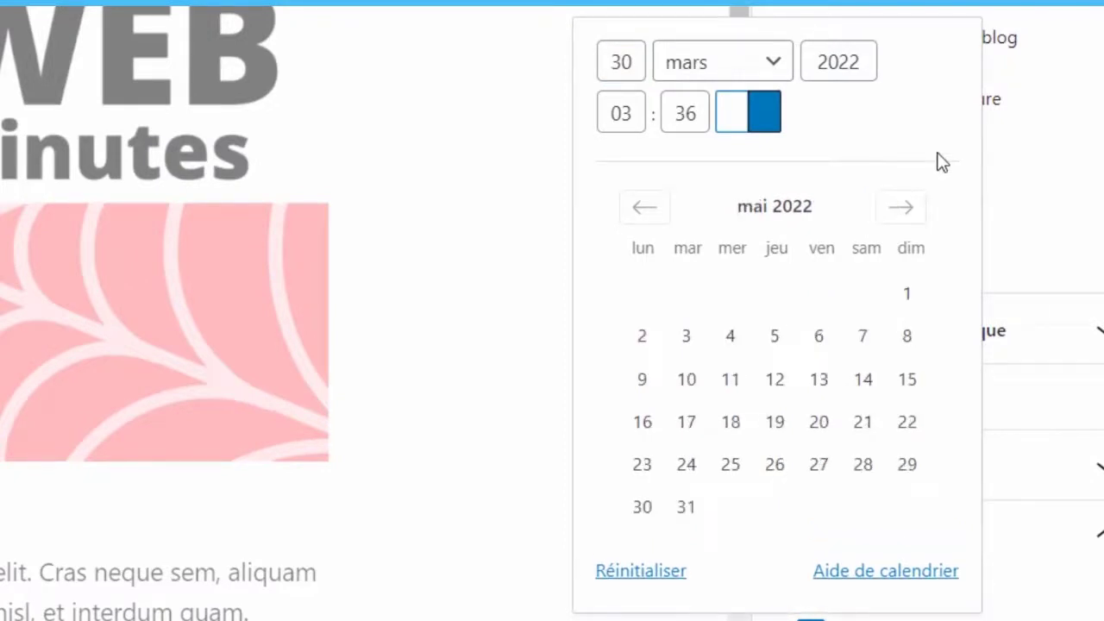
pyautogui.click(628, 576)
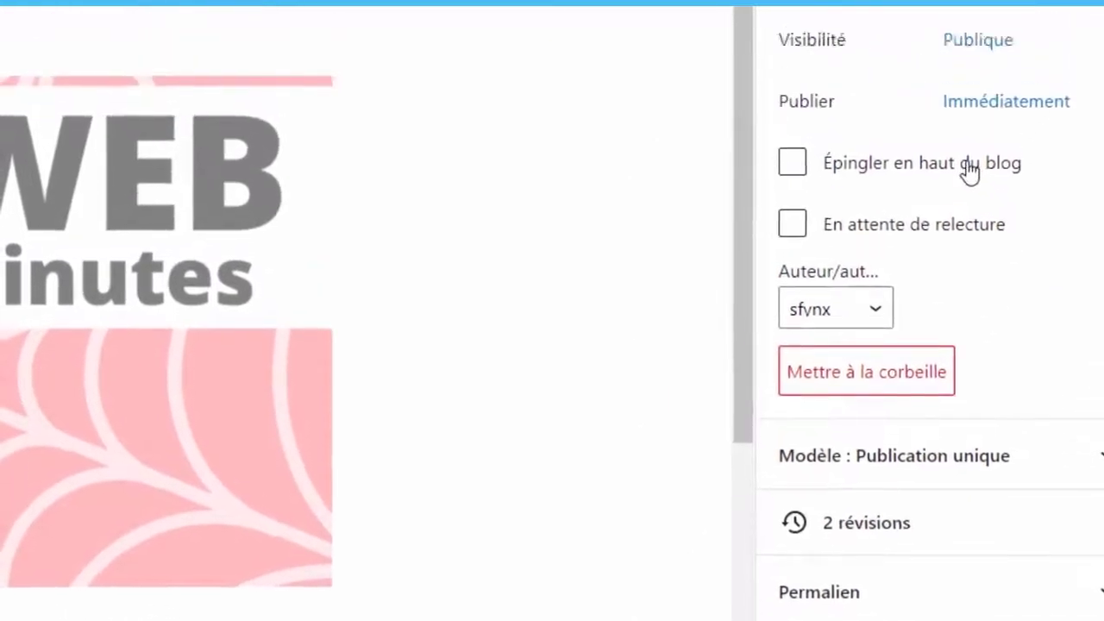
pyautogui.click(964, 37)
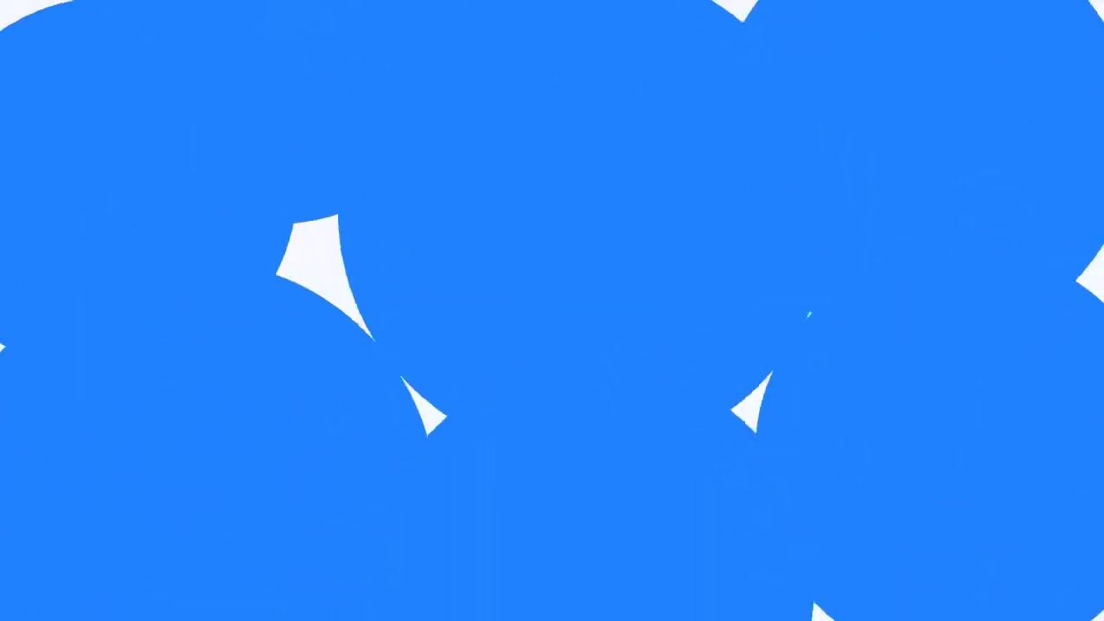
pyautogui.click(1001, 239)
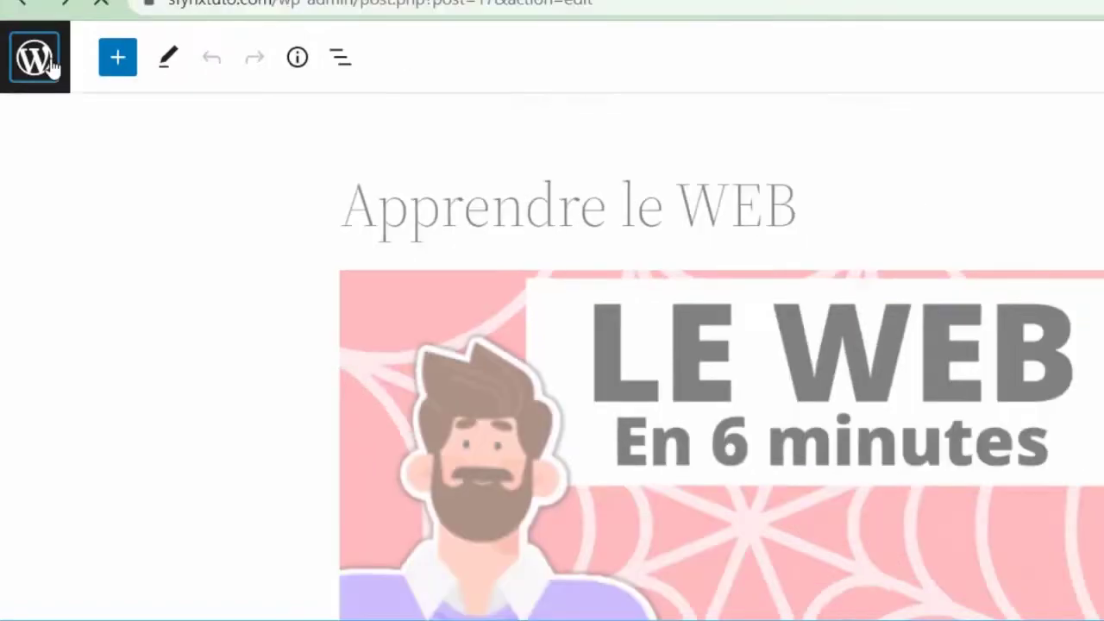
# Leave the editor for the article list, visit the site, and view the "Apprendre le WEB" article from the home page
pyautogui.click(60, 70)
pyautogui.moveTo(112, 55)
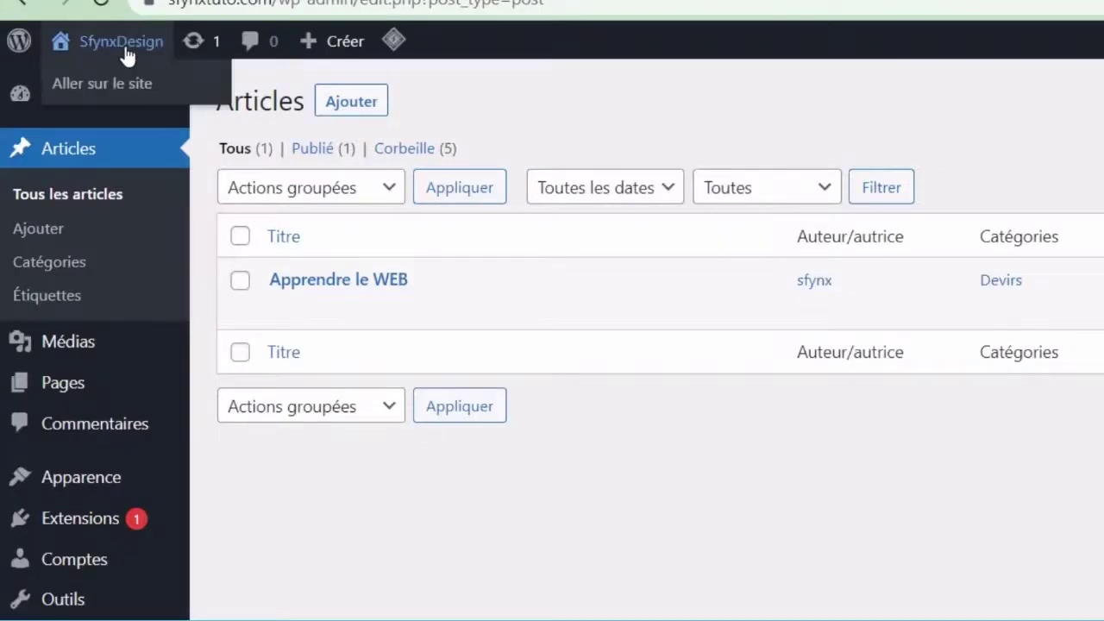
pyautogui.click(121, 84)
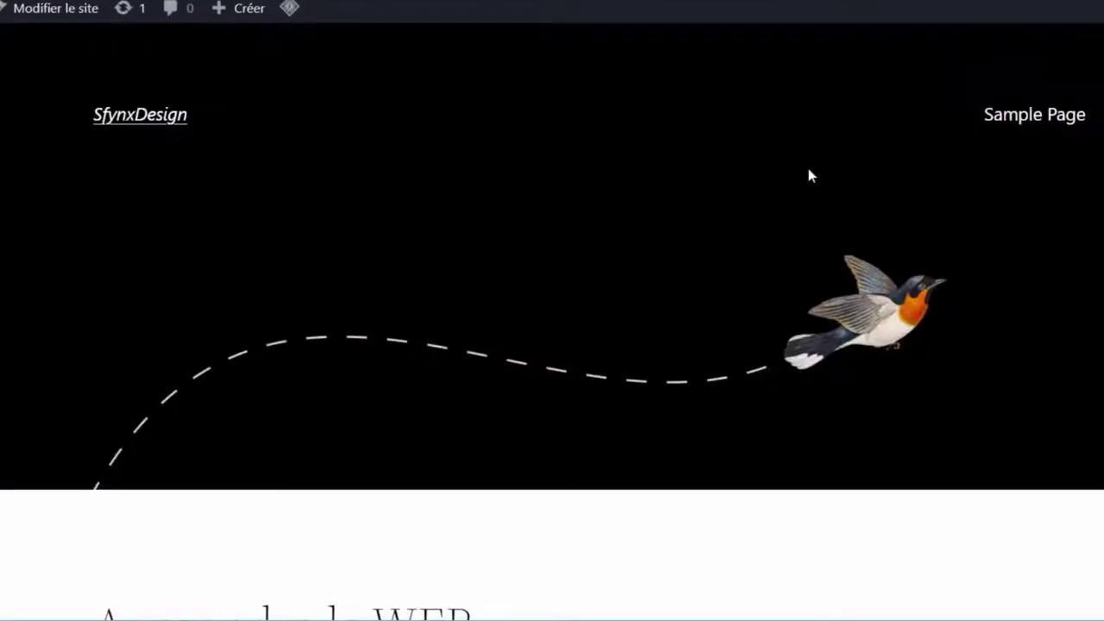
pyautogui.scroll(-5, 840, 451)
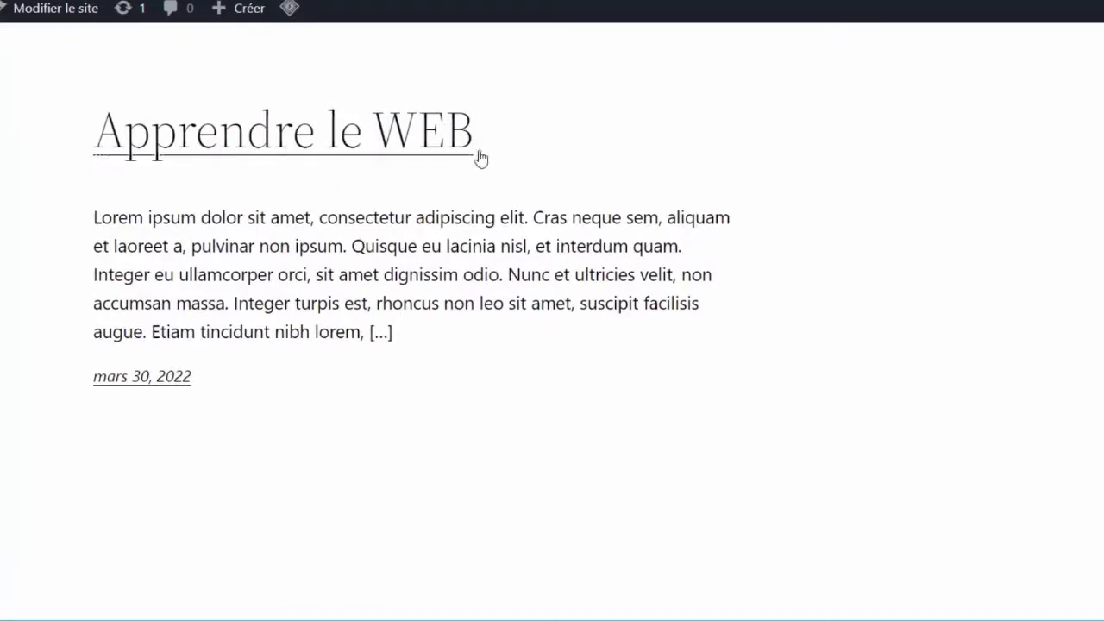
pyautogui.click(354, 131)
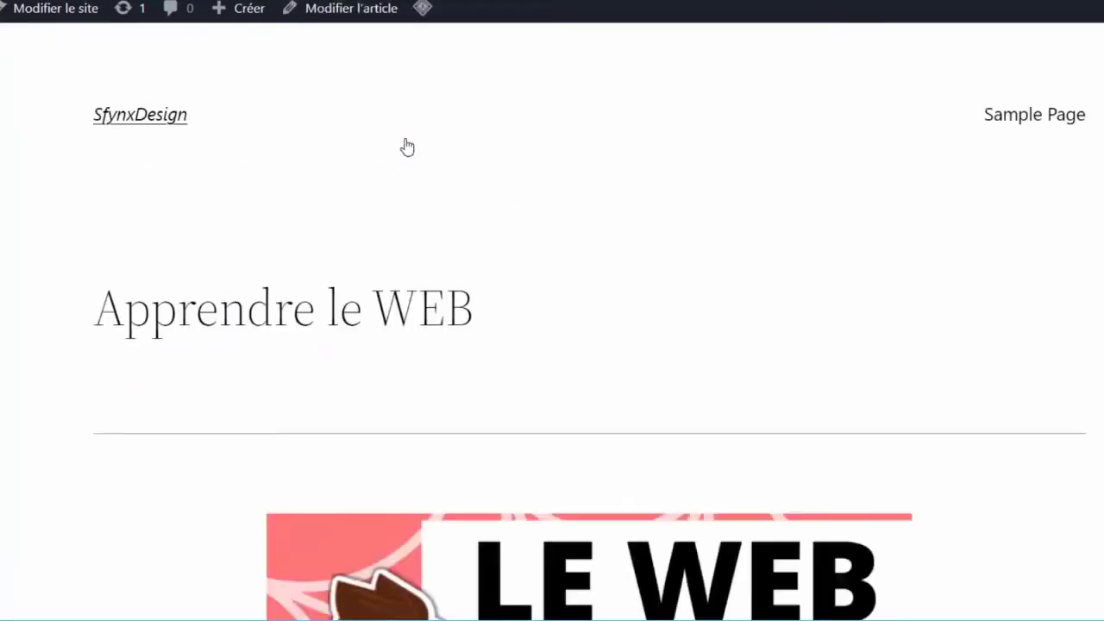
pyautogui.scroll(-3, 675, 228)
pyautogui.scroll(-5, 993, 264)
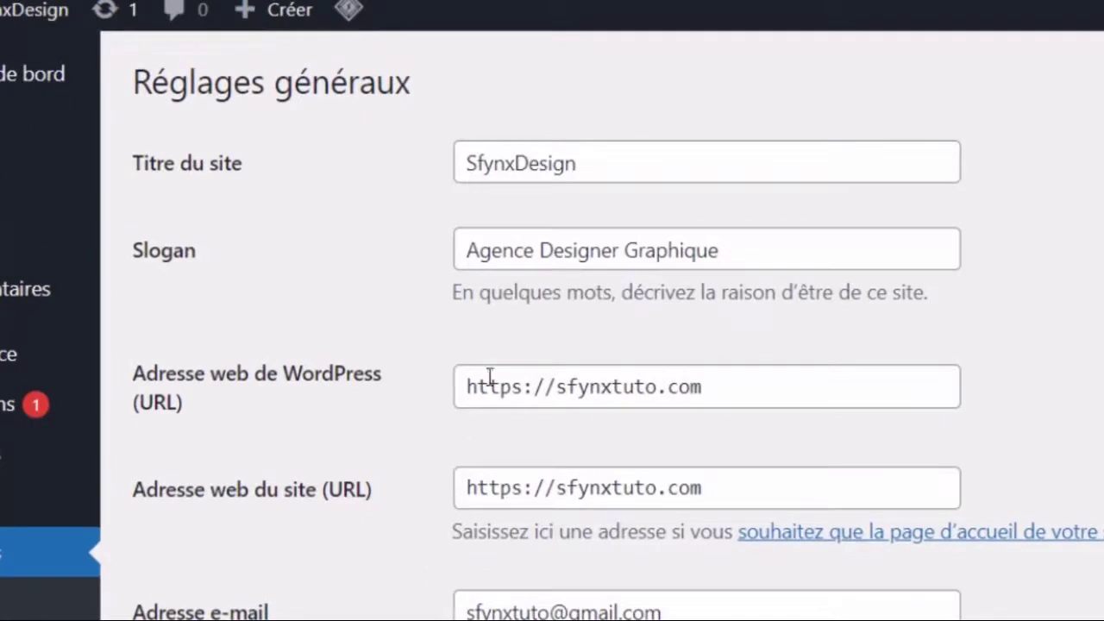
# Set the site title to "Agence WordPress Sfynx Design" in the general settings
pyautogui.doubleClick(633, 171)
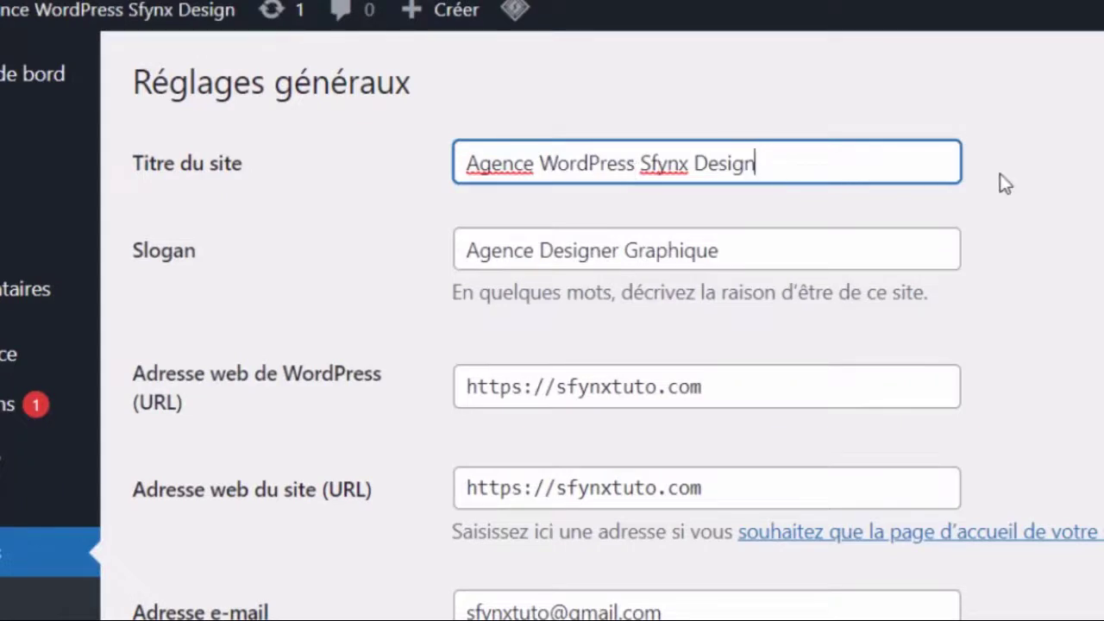
pyautogui.click(1000, 175)
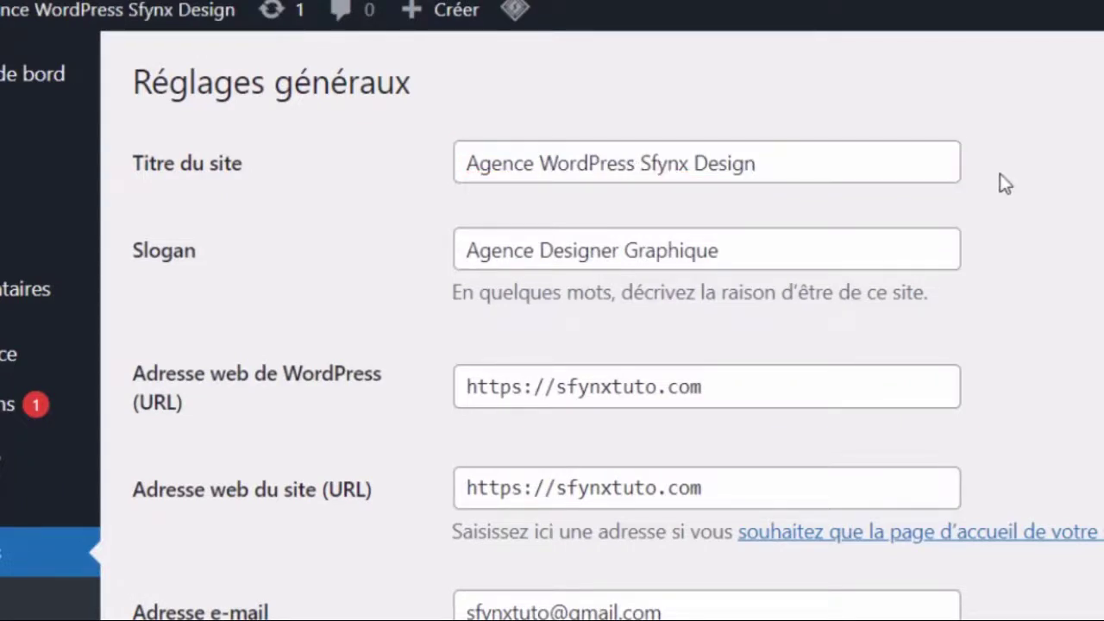
pyautogui.click(855, 171)
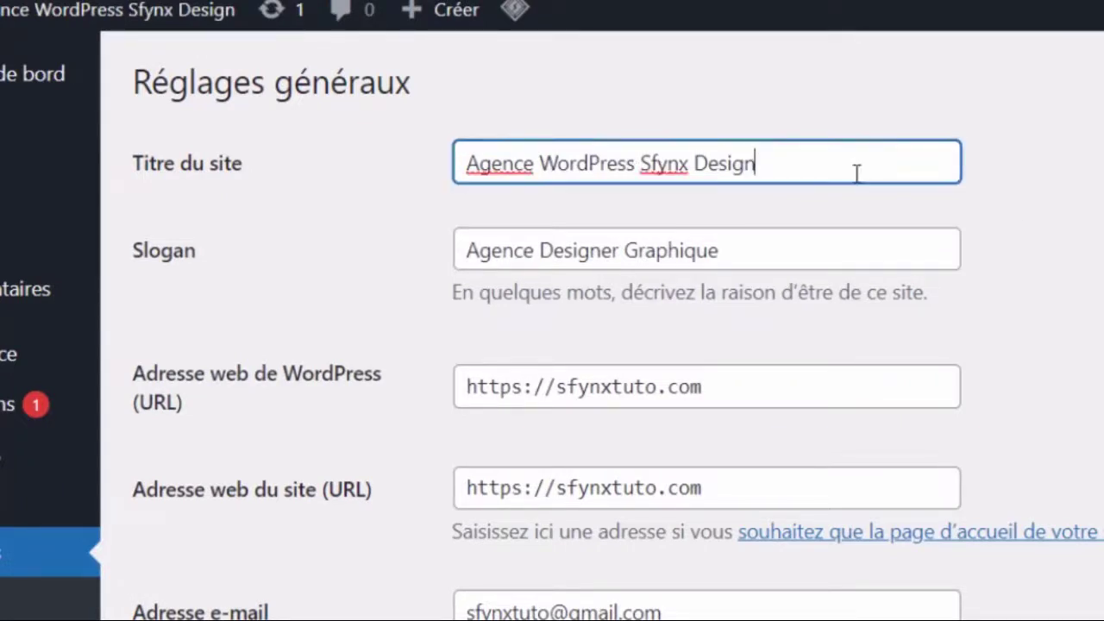
# Set the site's tagline to "Création de sites WordPress de qualité" and save the general settings
pyautogui.click(1093, 274)
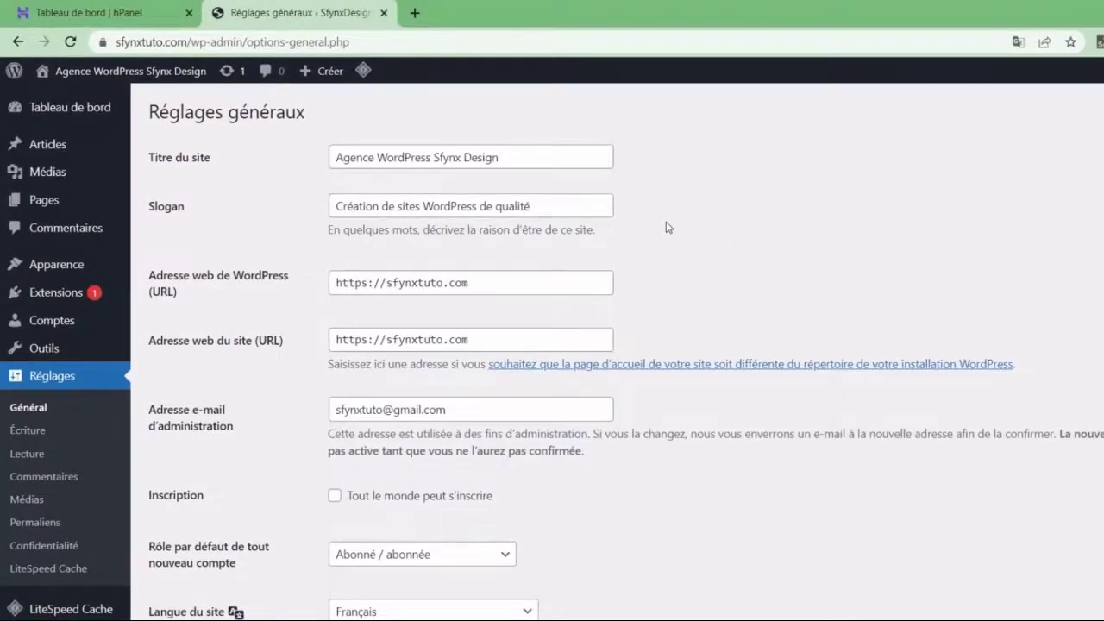
pyautogui.scroll(-7, 666, 227)
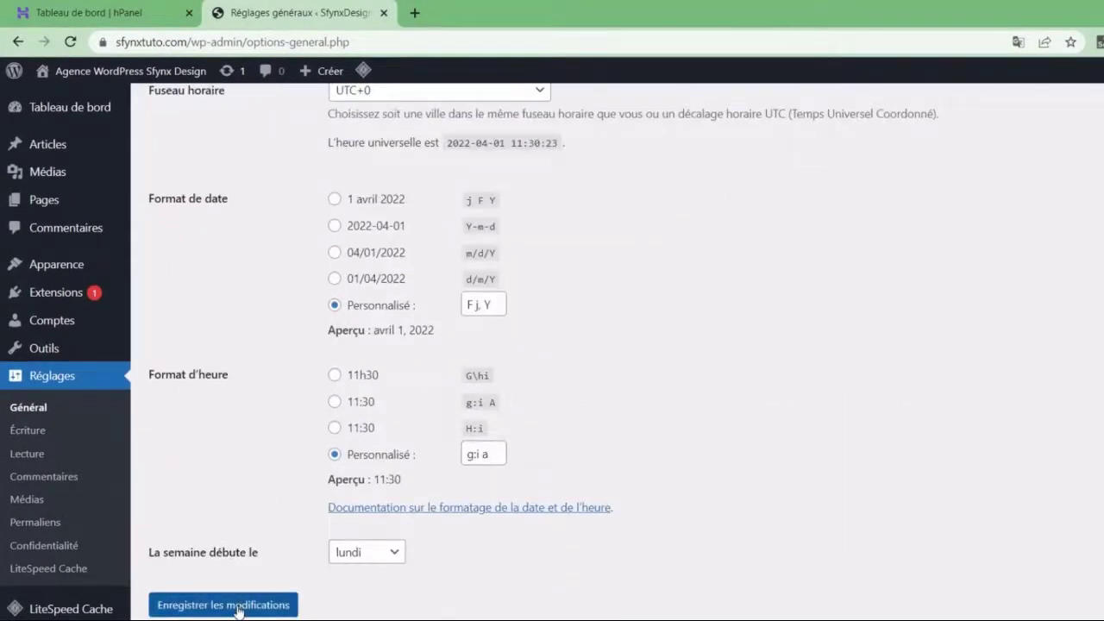
pyautogui.click(238, 607)
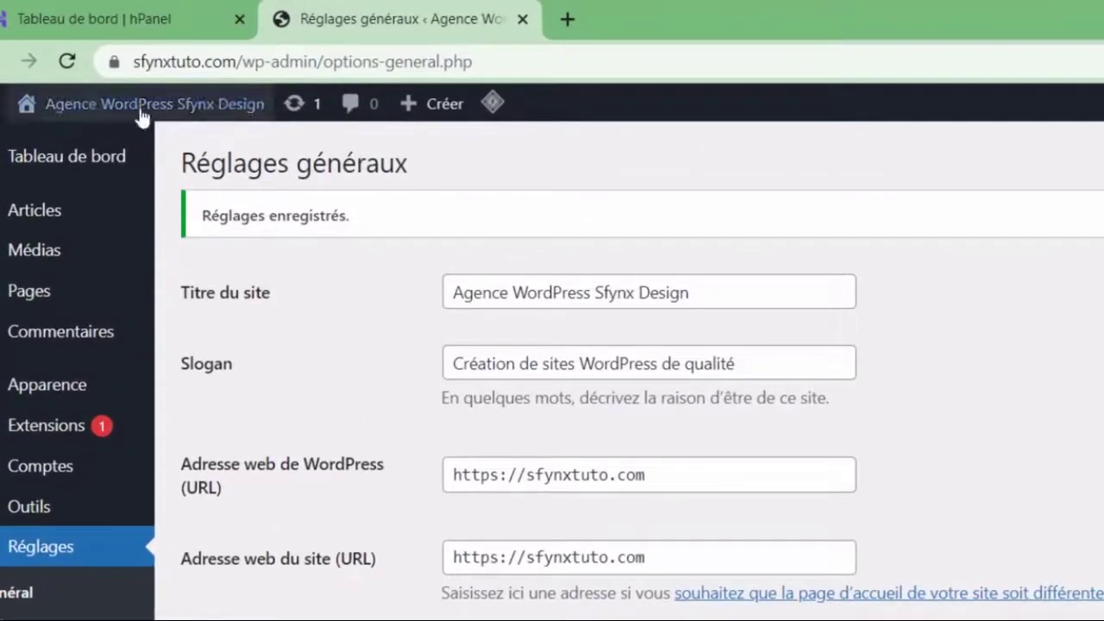
# Open the live site in a new browser tab and switch to it to check the new title and tagline
pyautogui.moveTo(77, 110)
pyautogui.middleClick(83, 143)
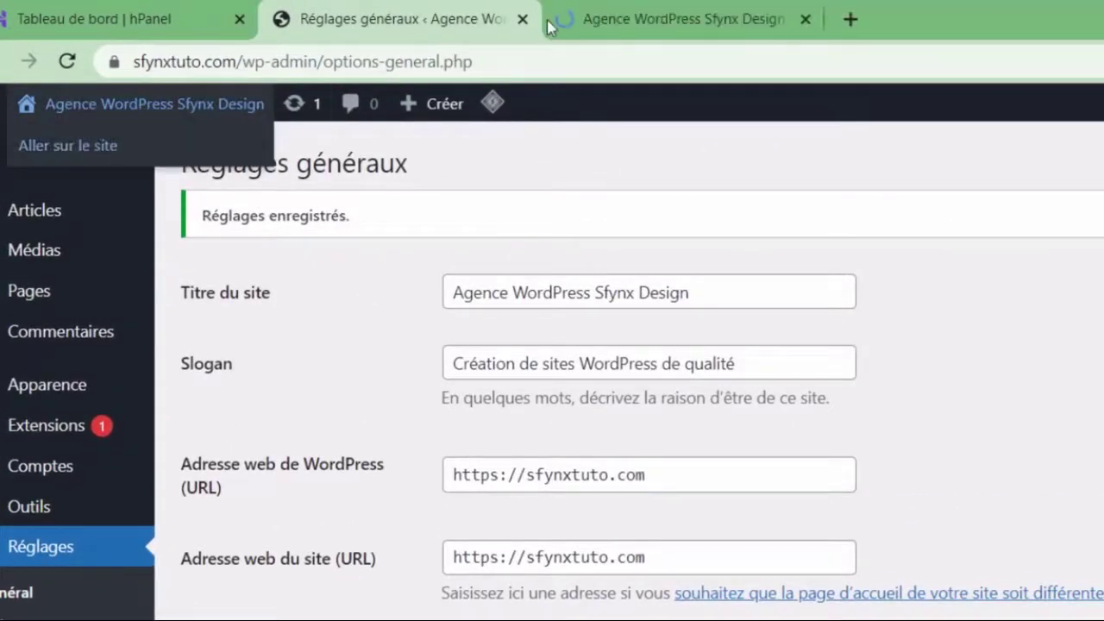
pyautogui.click(548, 27)
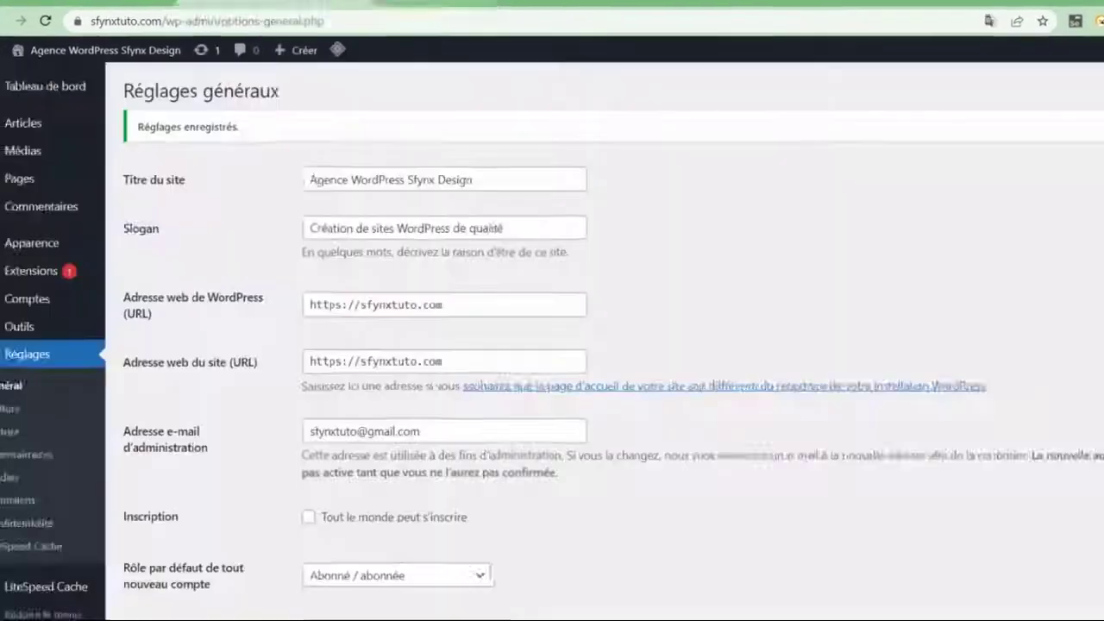
# Review the general settings, from the WordPress and site addresses and administration e-mail down to the language, time zone, and date and time formats
pyautogui.click(552, 12)
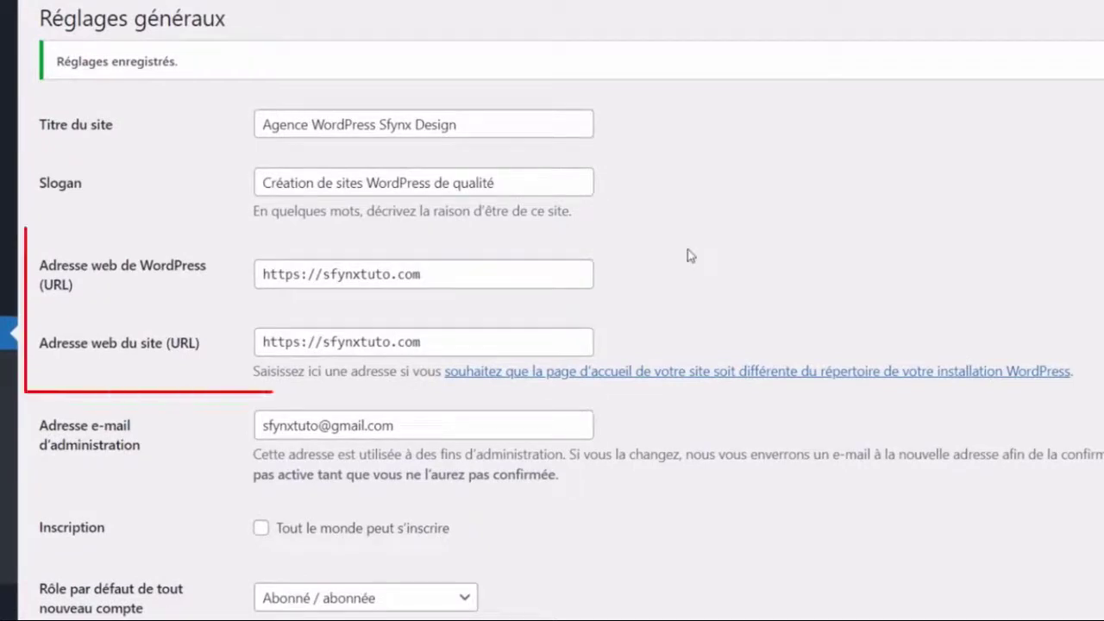
pyautogui.click(591, 283)
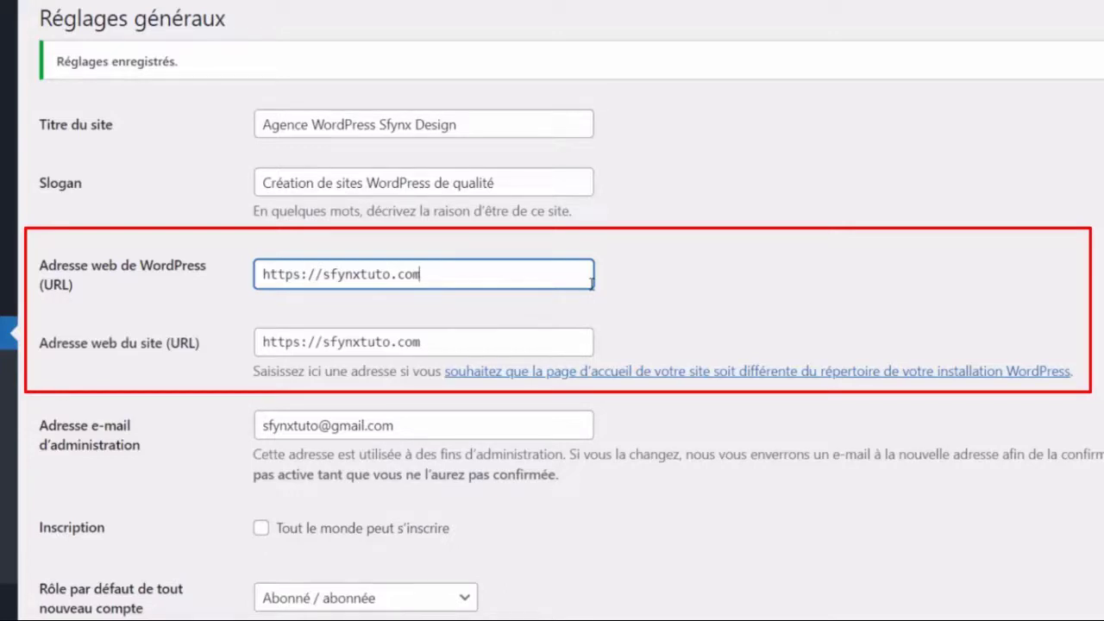
pyautogui.click(587, 337)
pyautogui.scroll(-3, 578, 332)
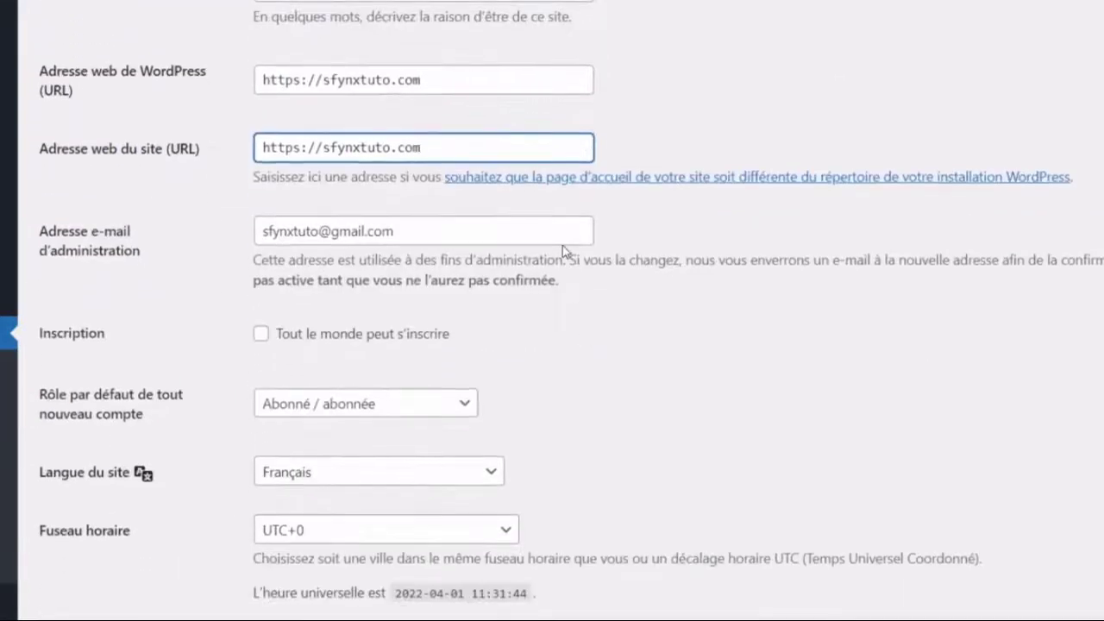
pyautogui.click(563, 240)
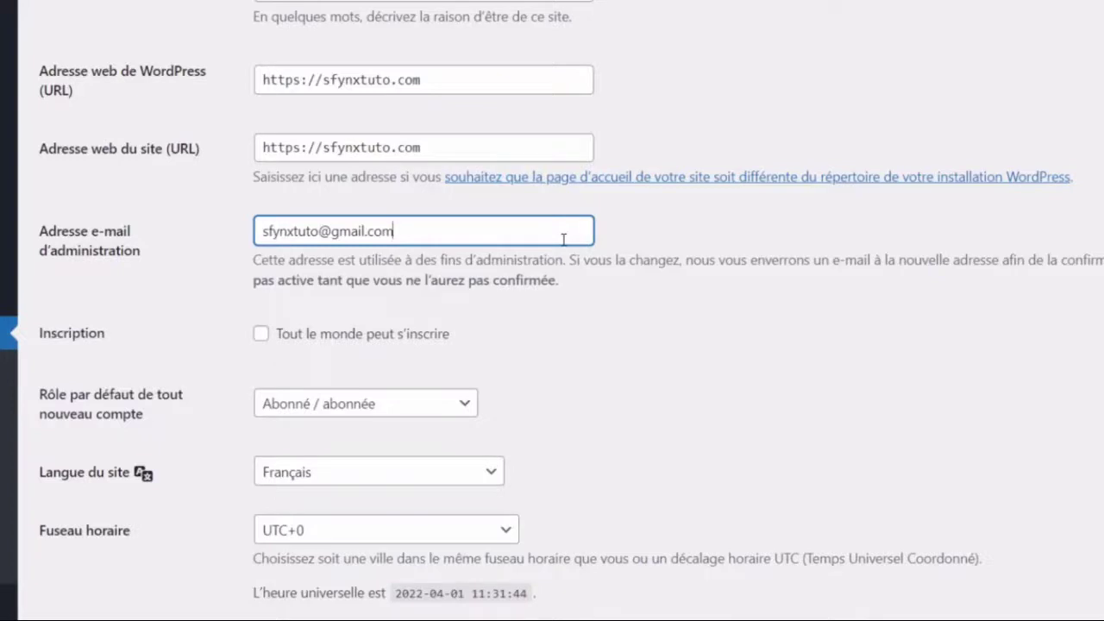
pyautogui.scroll(-1, 563, 239)
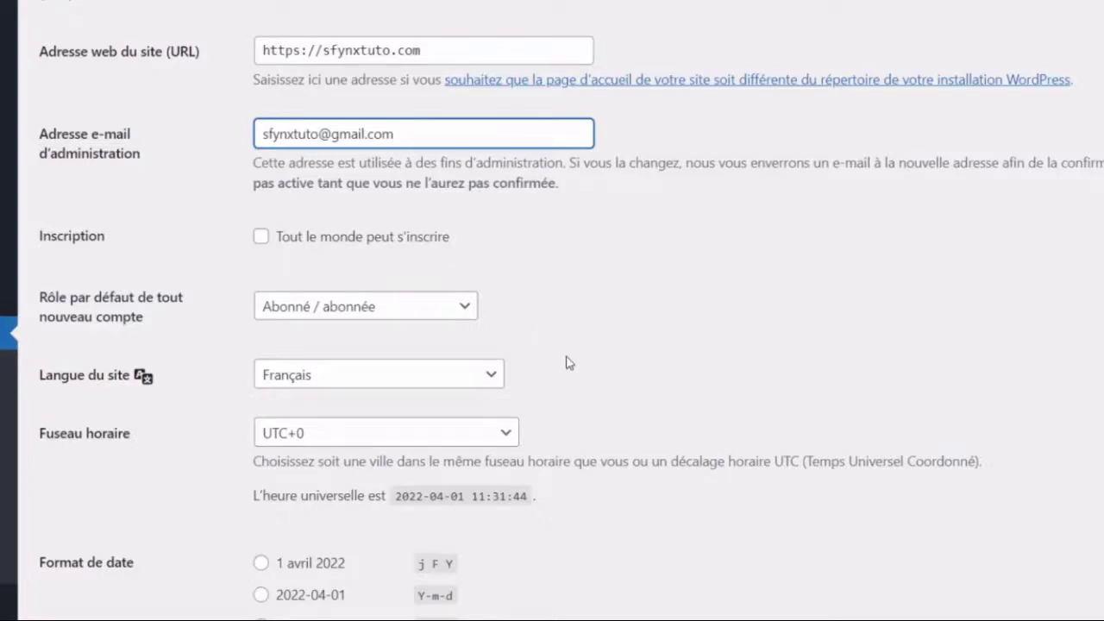
pyautogui.scroll(-2, 569, 364)
pyautogui.scroll(-1, 568, 314)
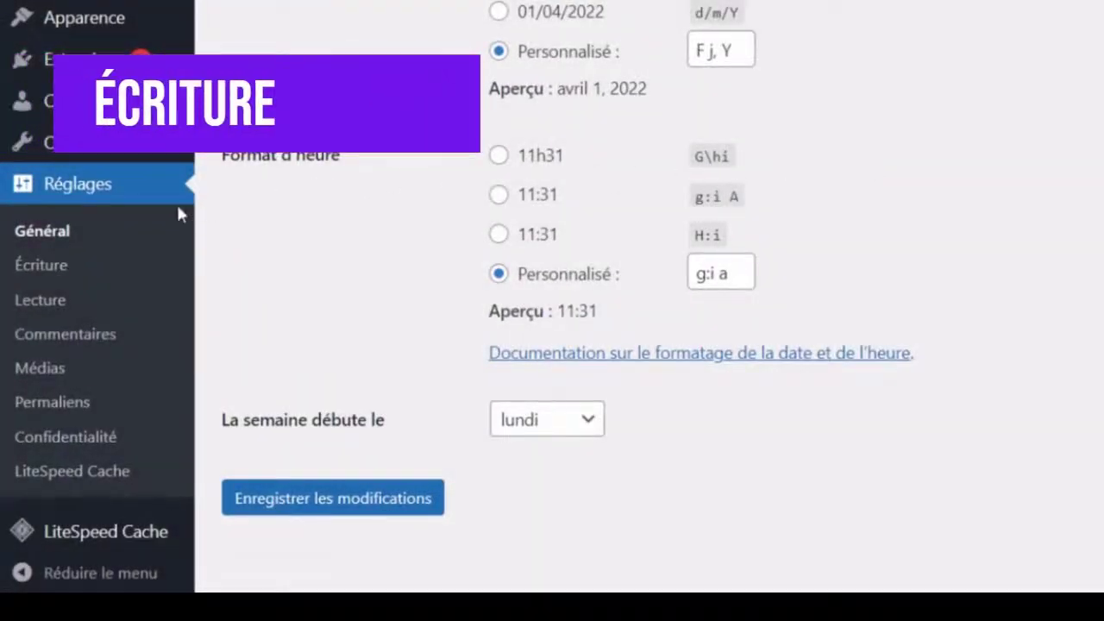
# Set the default article category to "Devirs" in the writing settings
pyautogui.click(80, 283)
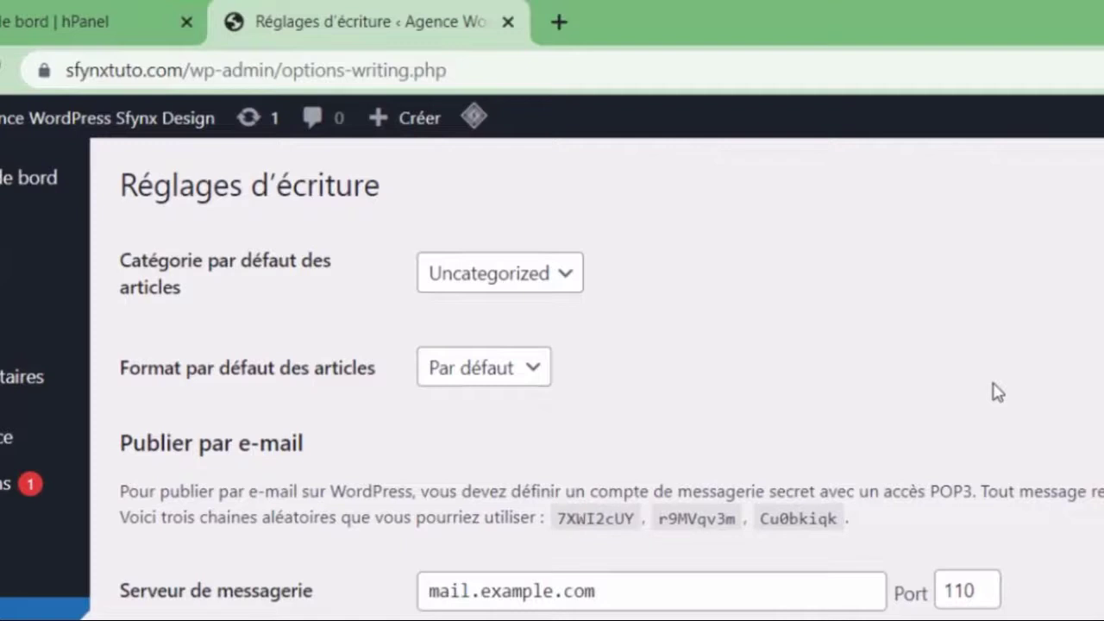
pyautogui.click(549, 302)
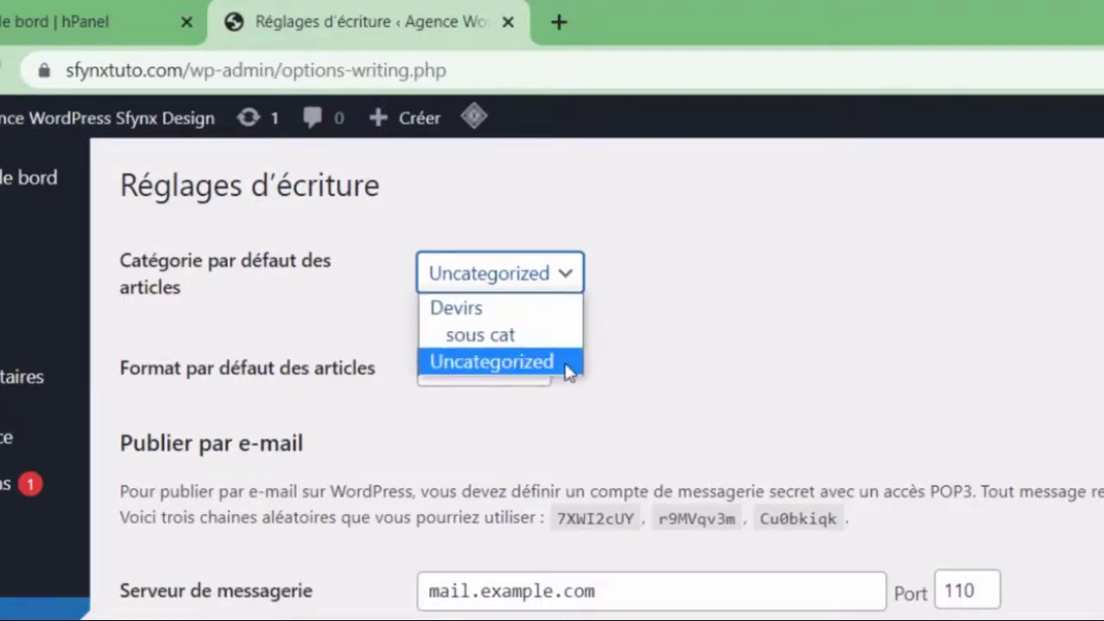
pyautogui.click(477, 318)
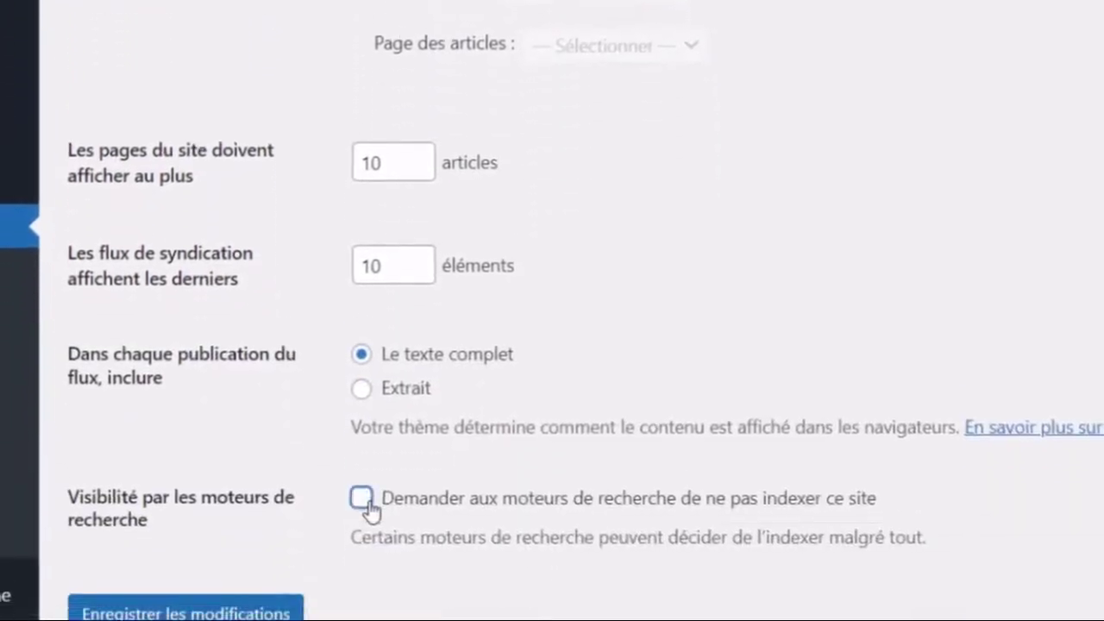
# Enable the reading setting that asks search engines not to index the site, and save the changes
pyautogui.click(363, 461)
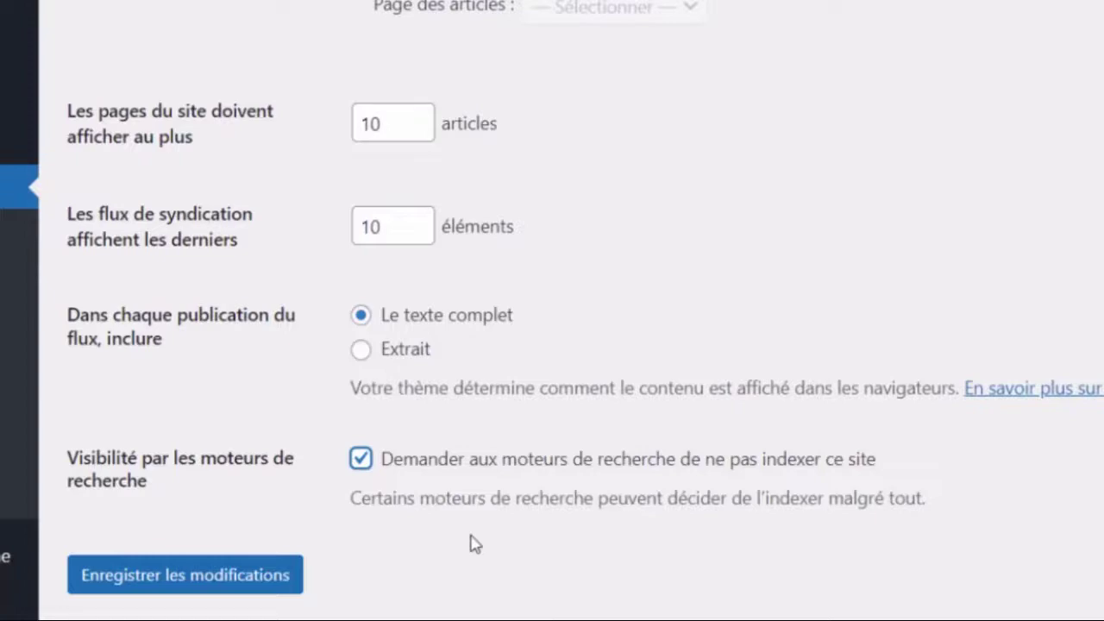
pyautogui.click(264, 576)
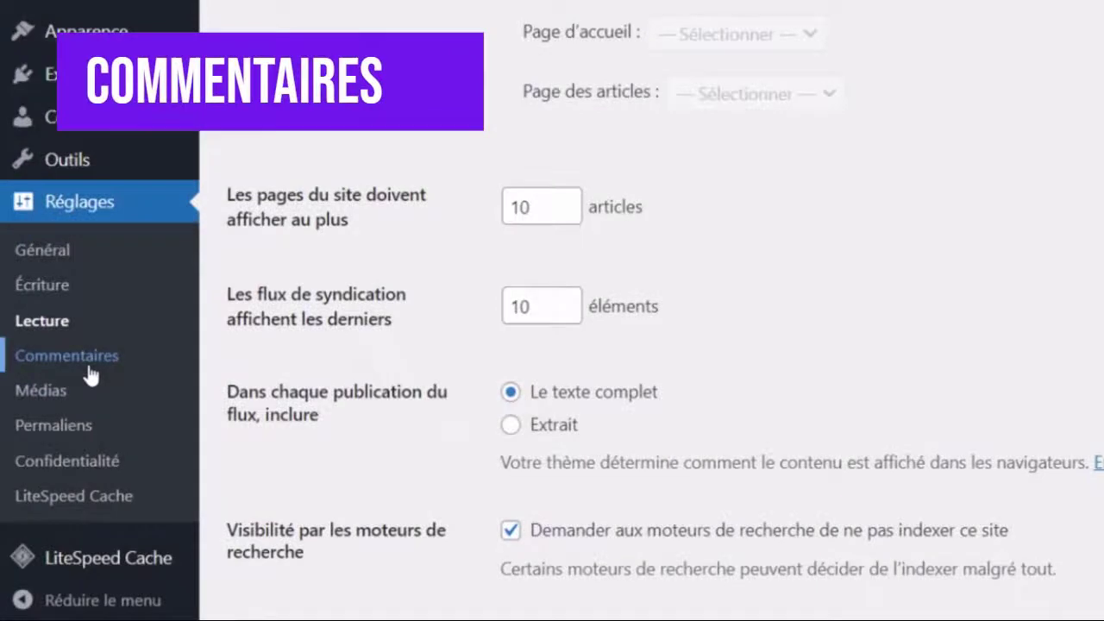
# Disallow comments on new publications in the comment settings, save the change, and open the permalink settings
pyautogui.click(88, 358)
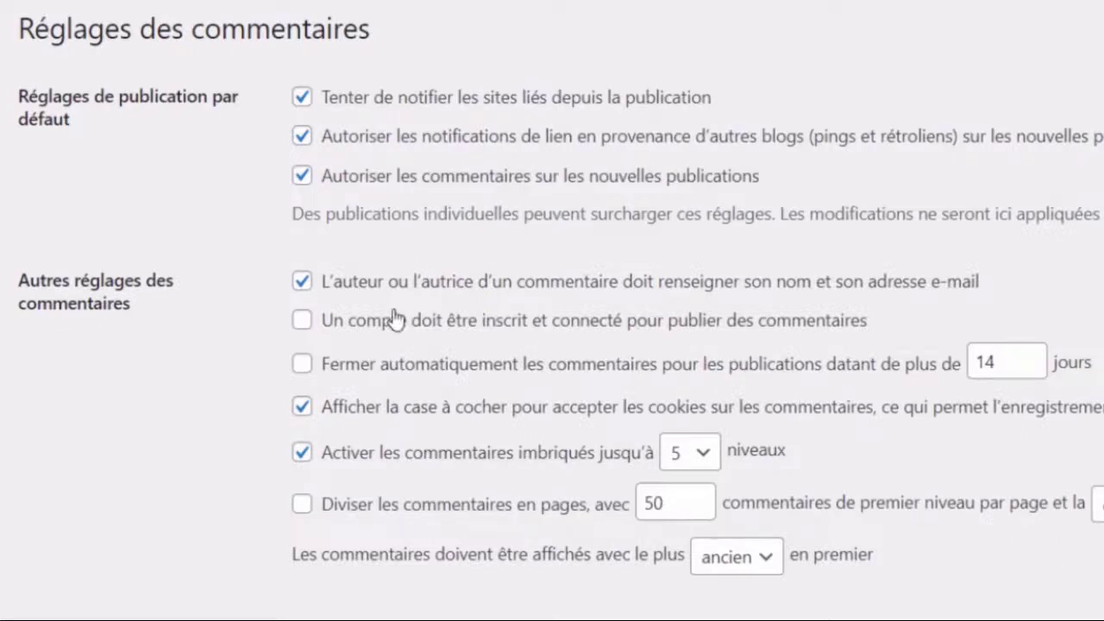
pyautogui.click(299, 181)
pyautogui.scroll(-10, 298, 181)
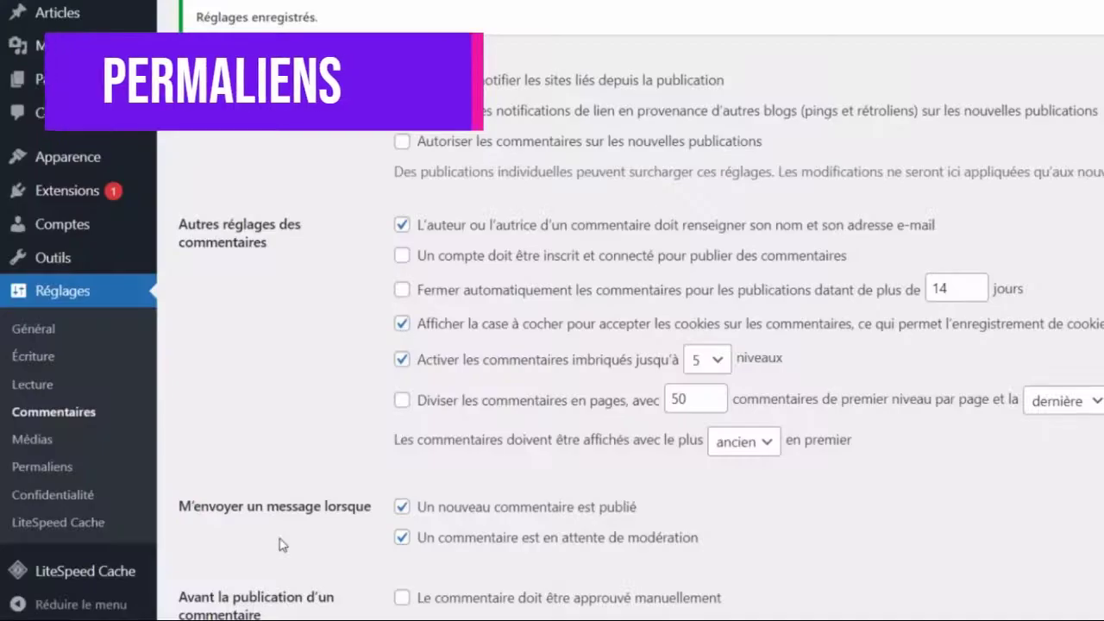
pyautogui.click(75, 466)
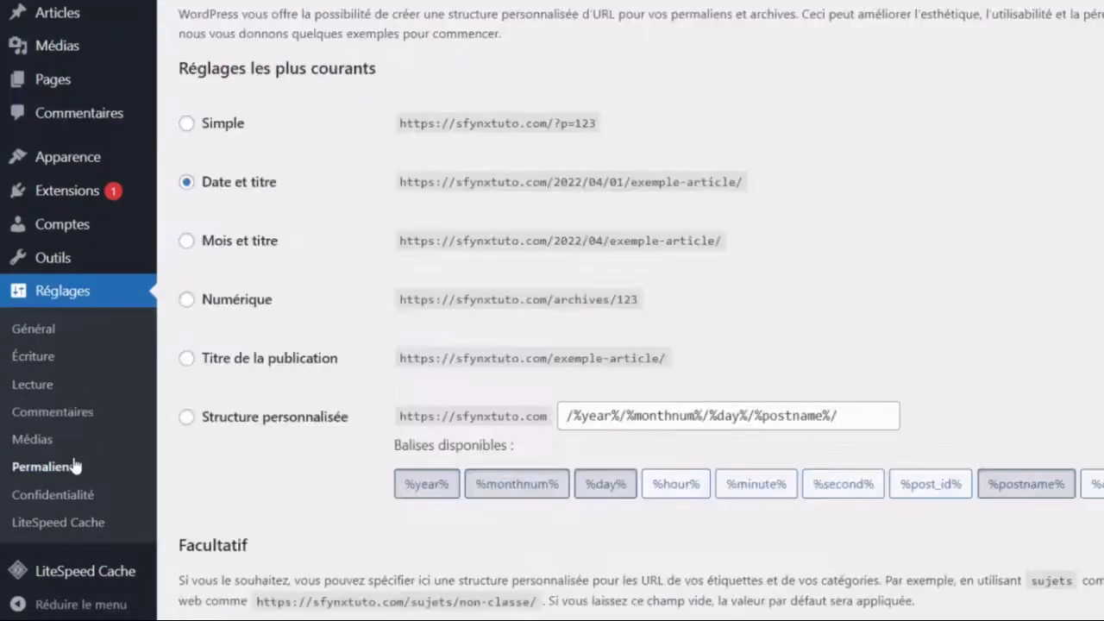
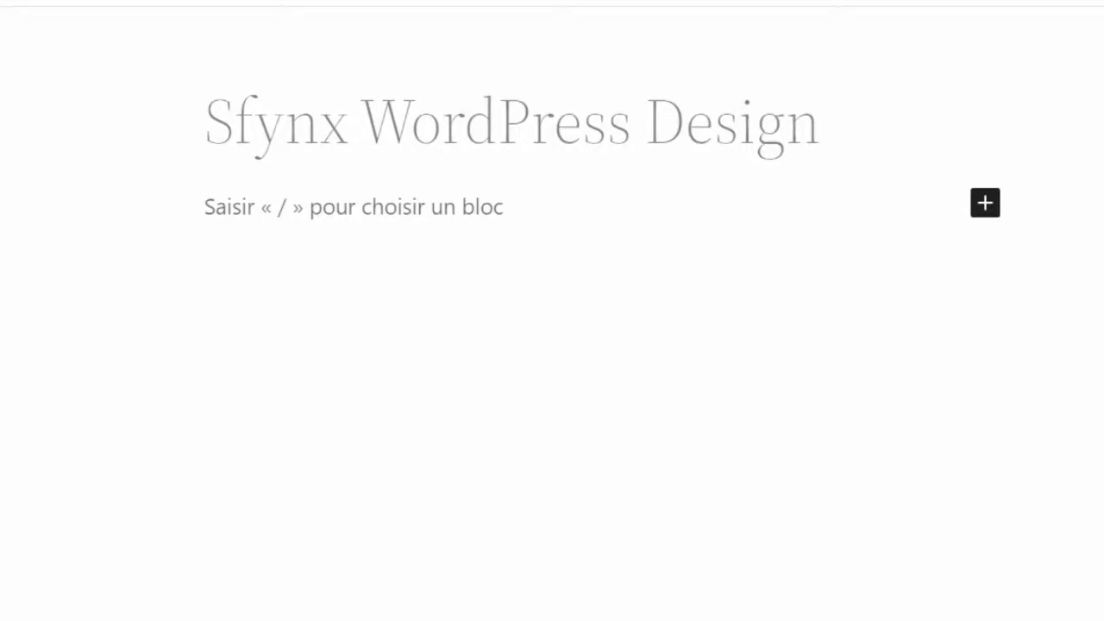
# Enter "Sfynx WordPress Design est une agence de webdesign bordelaise spécialisée dans la création de sites WordPress." as the page text, publish and view the page
pyautogui.write('Sfynx WordPress Design est une agence de webdesign bordelaise spécialisée dans la création de sites WordPress.')
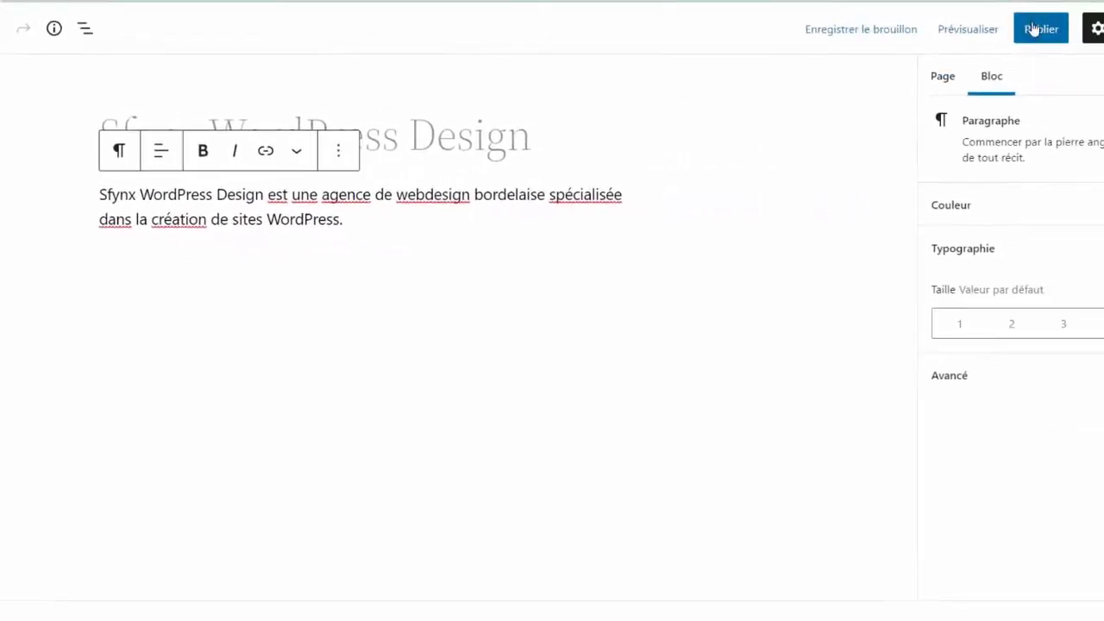
pyautogui.click(1034, 30)
pyautogui.click(992, 38)
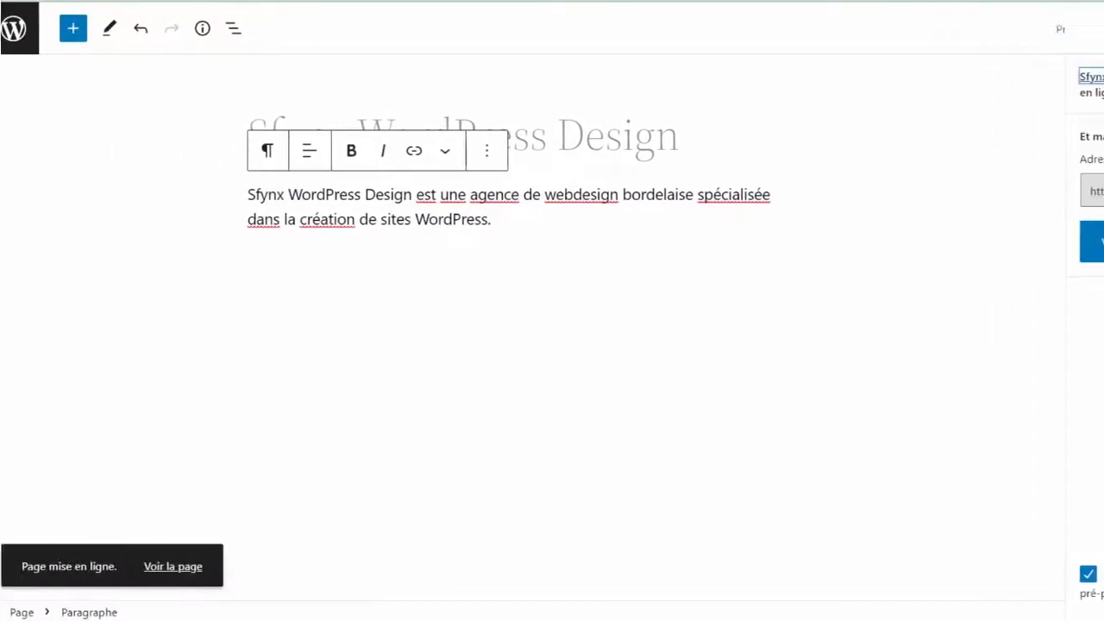
pyautogui.click(185, 569)
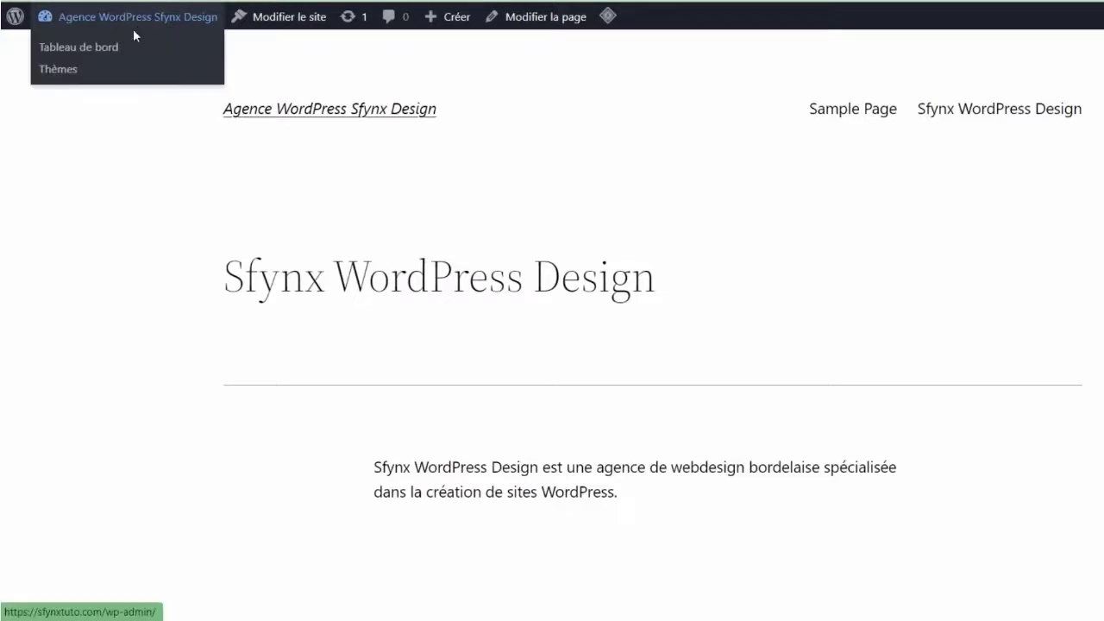
# Return to the dashboard, create and publish a new page titled "Blog", and view it on the site
pyautogui.click(116, 47)
pyautogui.moveTo(88, 213)
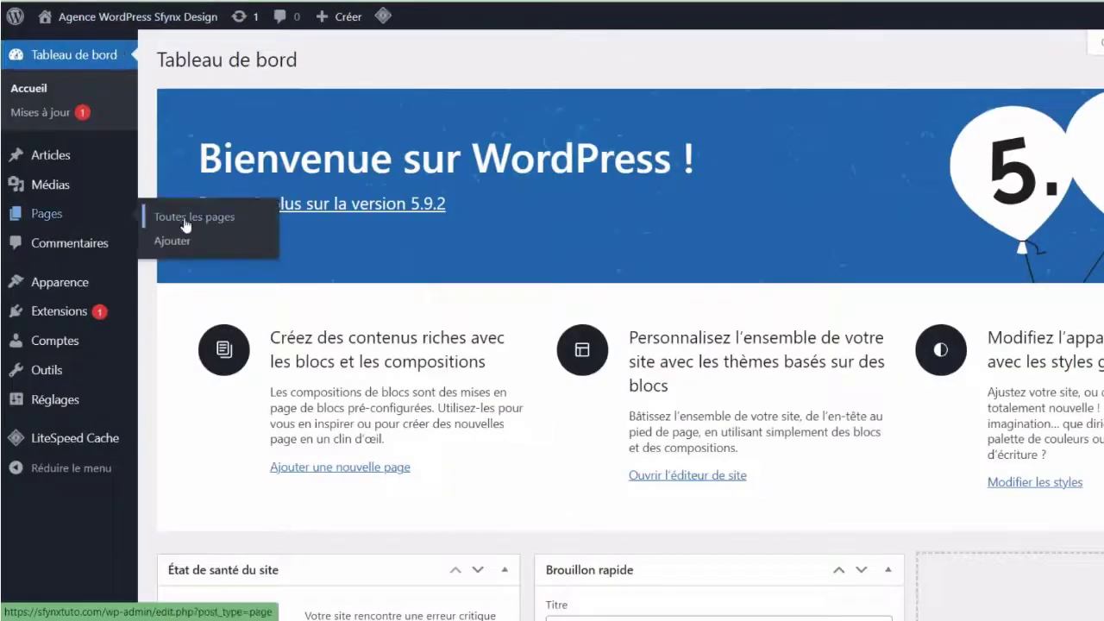
pyautogui.click(172, 241)
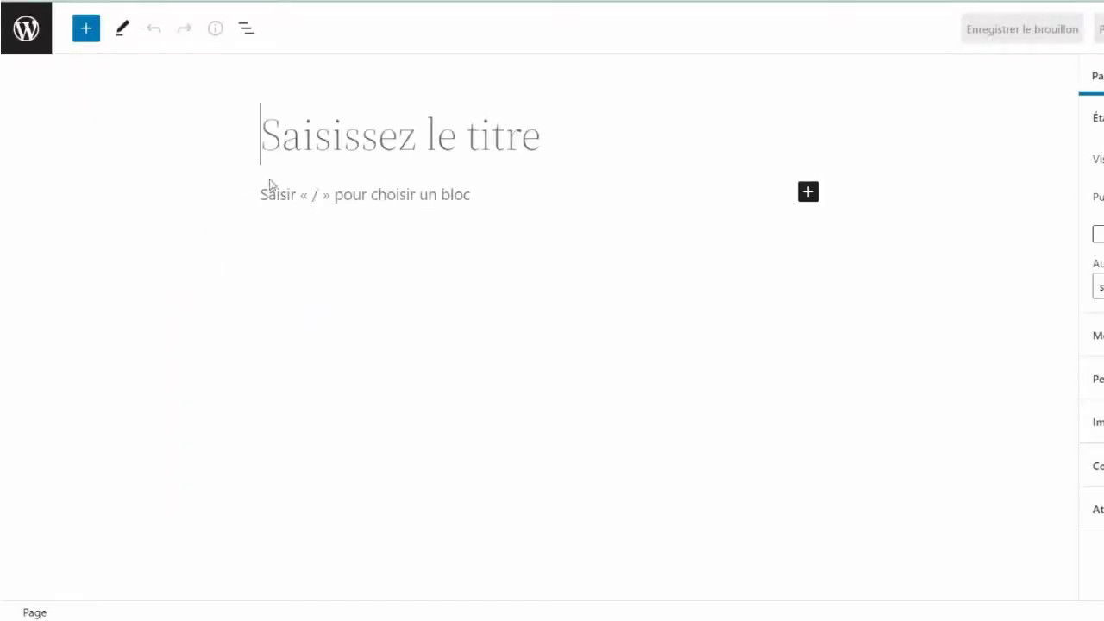
pyautogui.write('Blog')
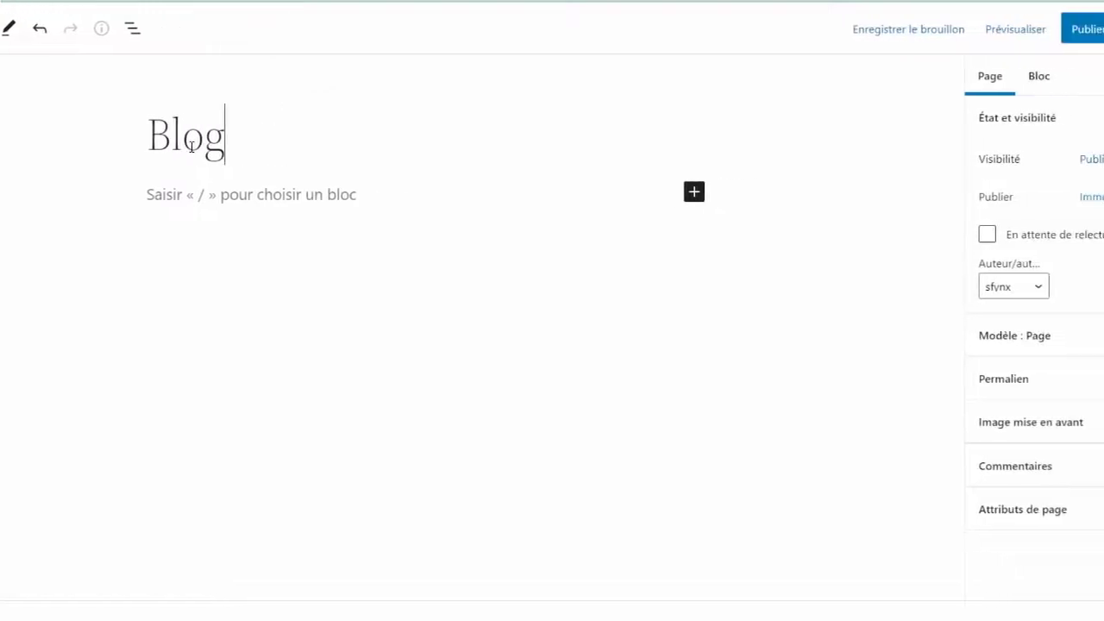
pyautogui.click(1058, 33)
pyautogui.click(1035, 35)
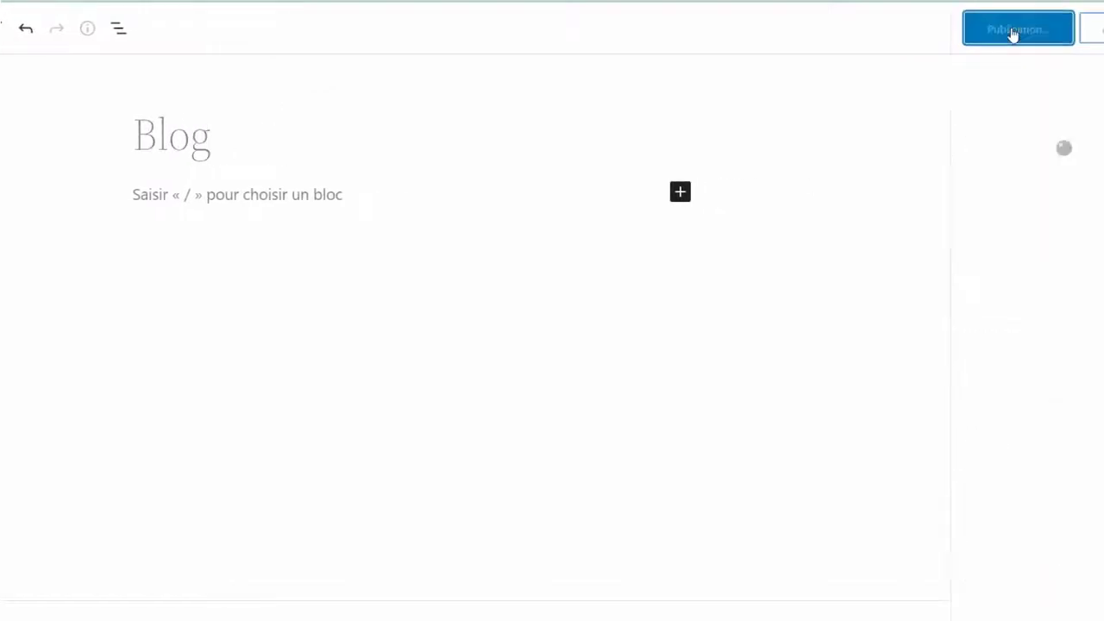
pyautogui.click(40, 573)
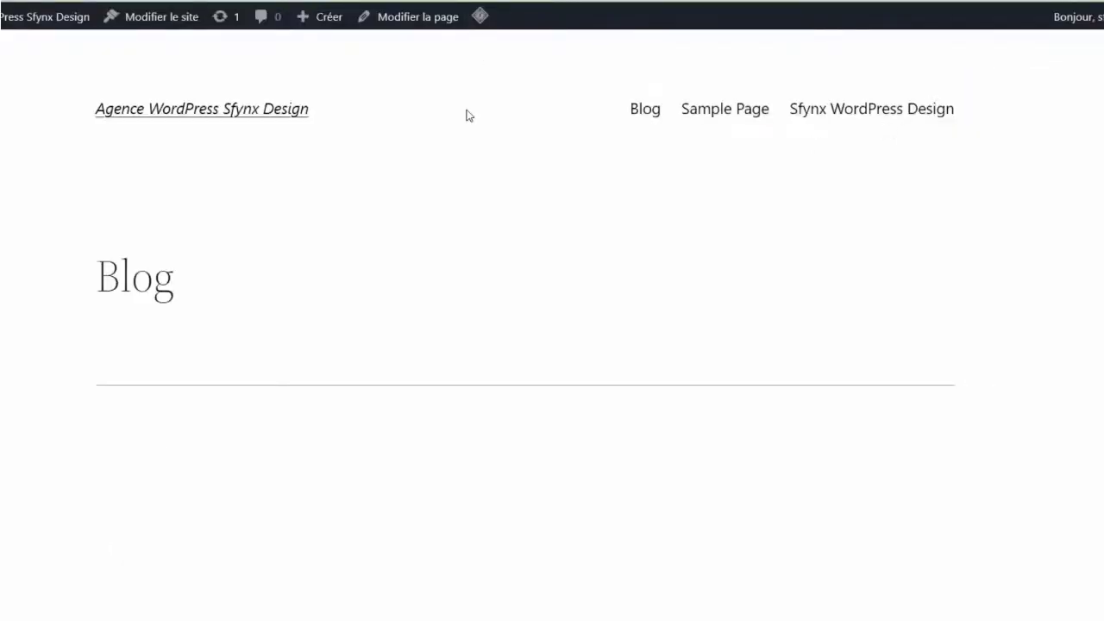
# In the reading settings, make the home page a static page and choose "Sfynx WordPress Design" for it
pyautogui.click(19, 36)
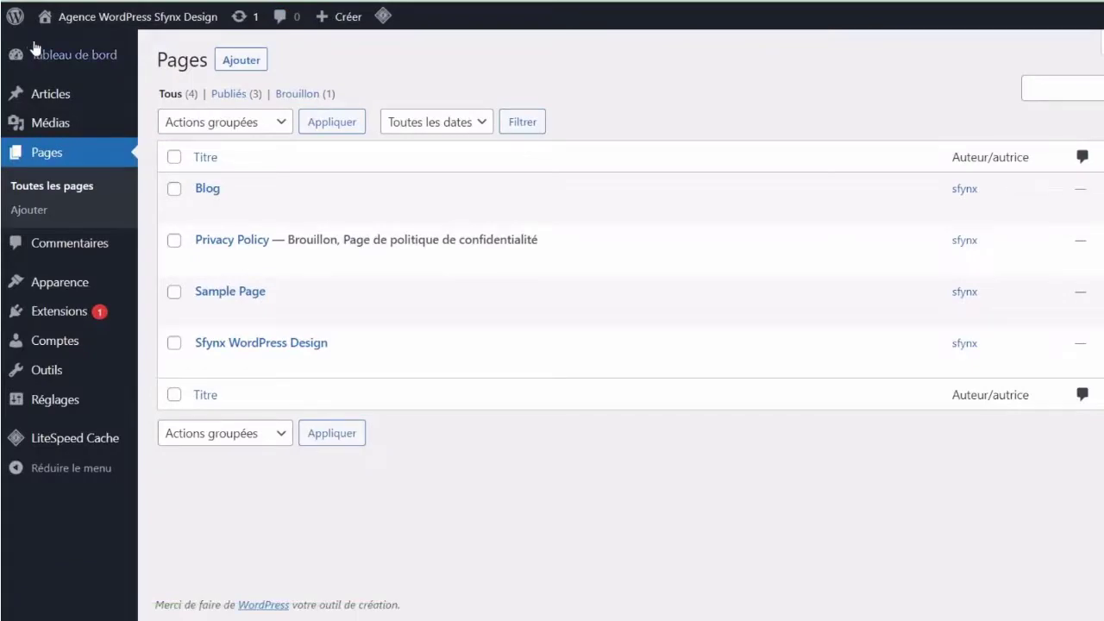
pyautogui.moveTo(97, 414)
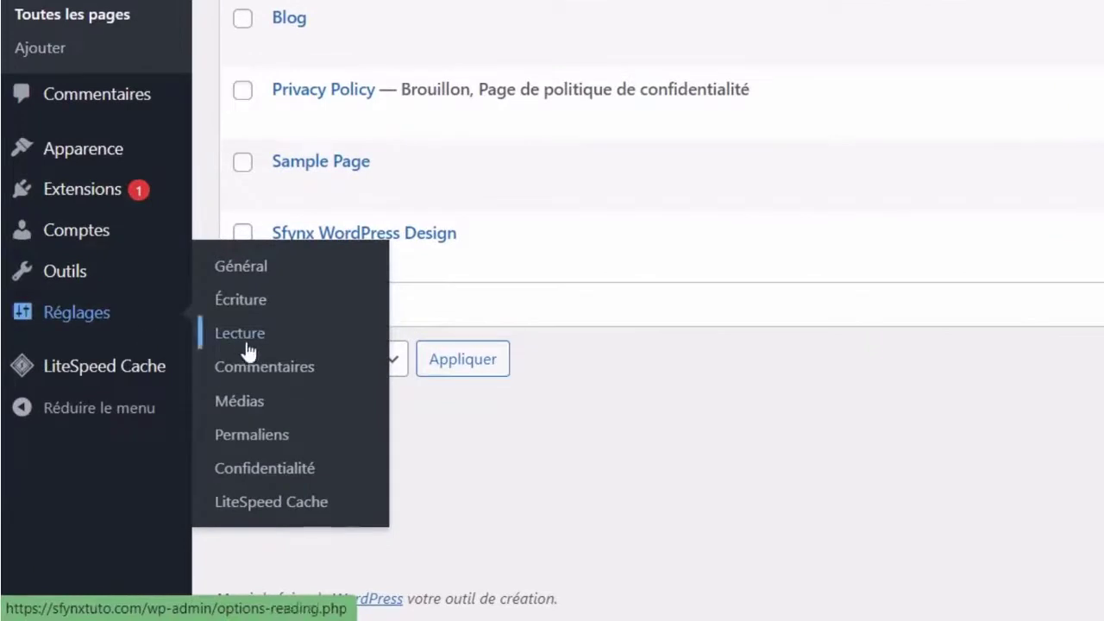
pyautogui.click(224, 344)
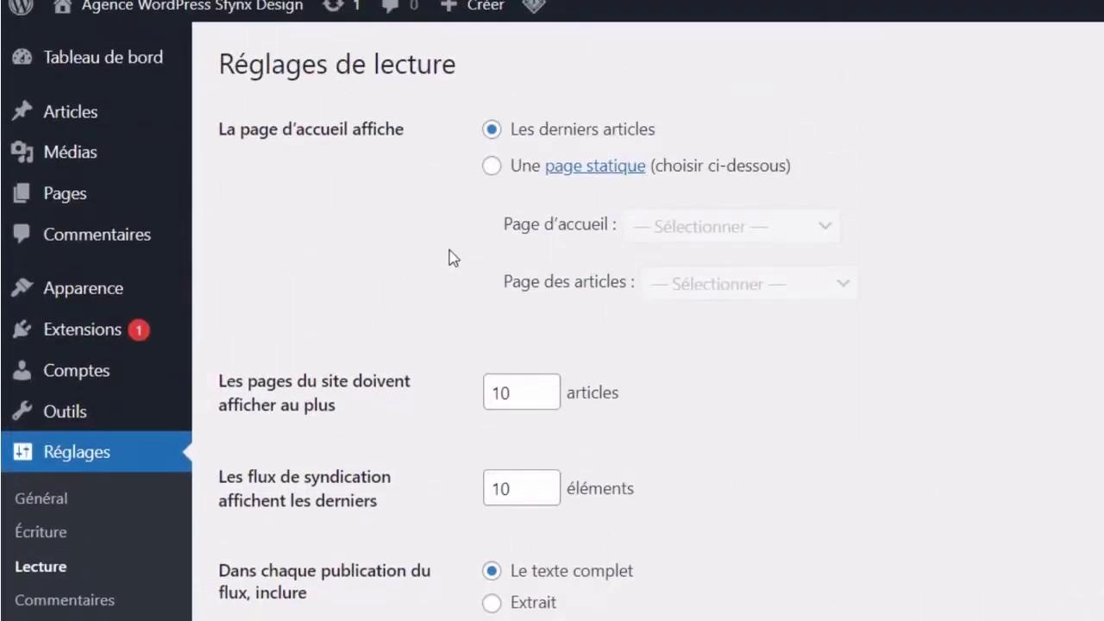
pyautogui.click(492, 167)
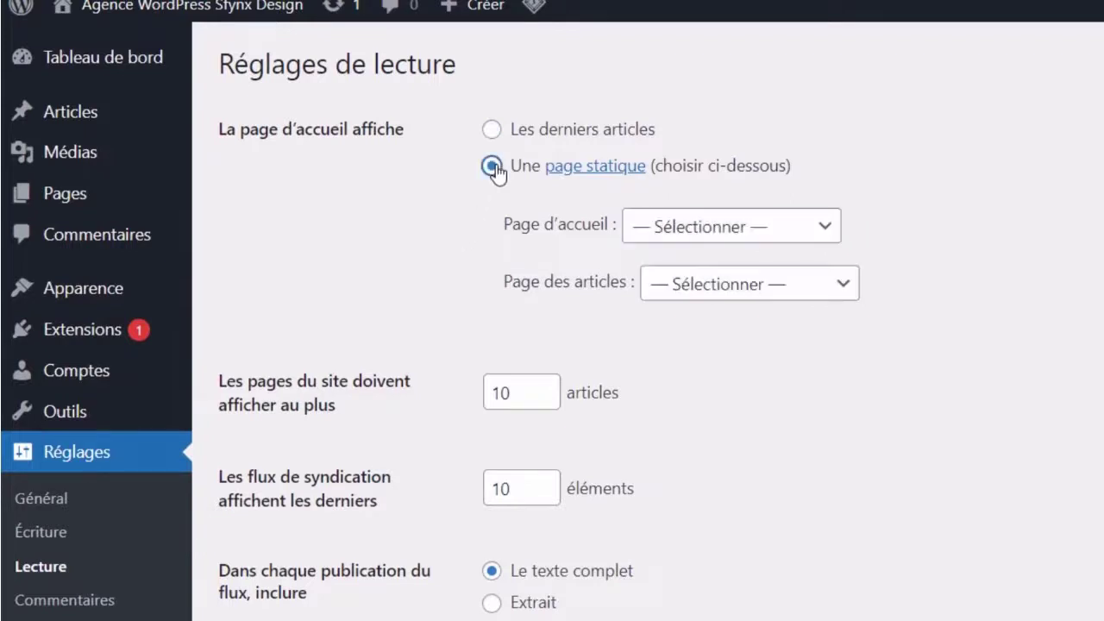
pyautogui.click(707, 235)
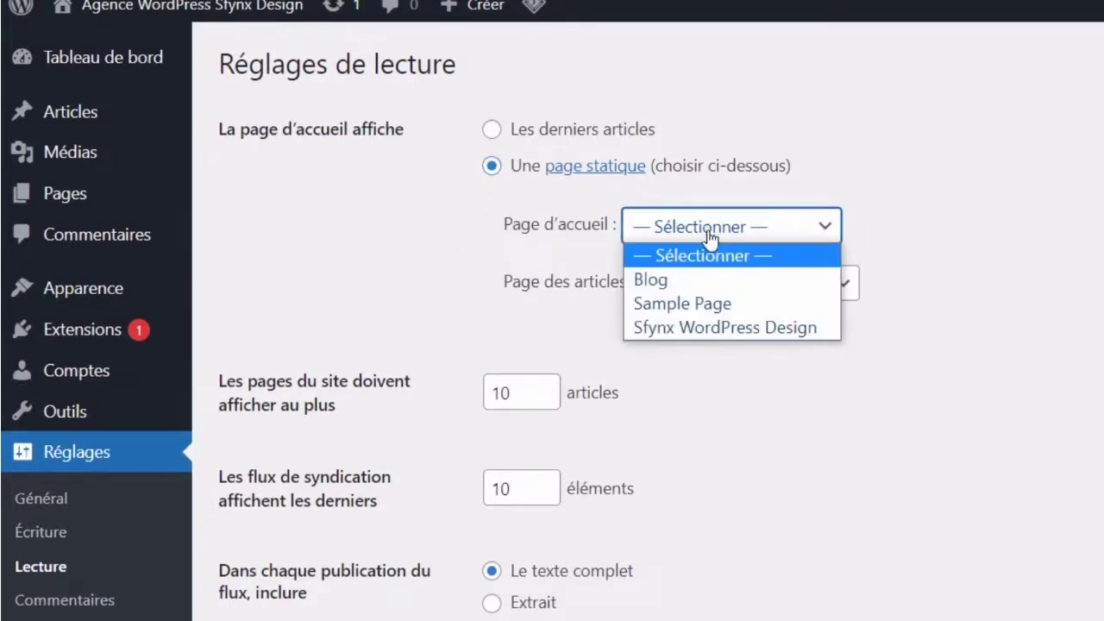
pyautogui.click(722, 328)
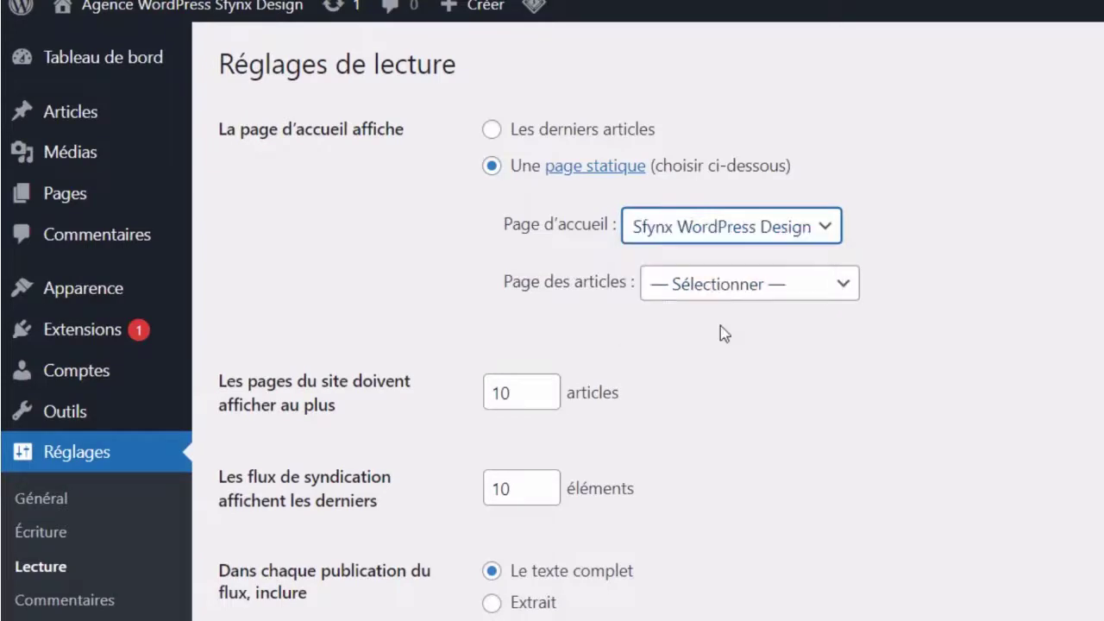
# Choose "Blog" as the page for articles and save the reading settings
pyautogui.click(732, 288)
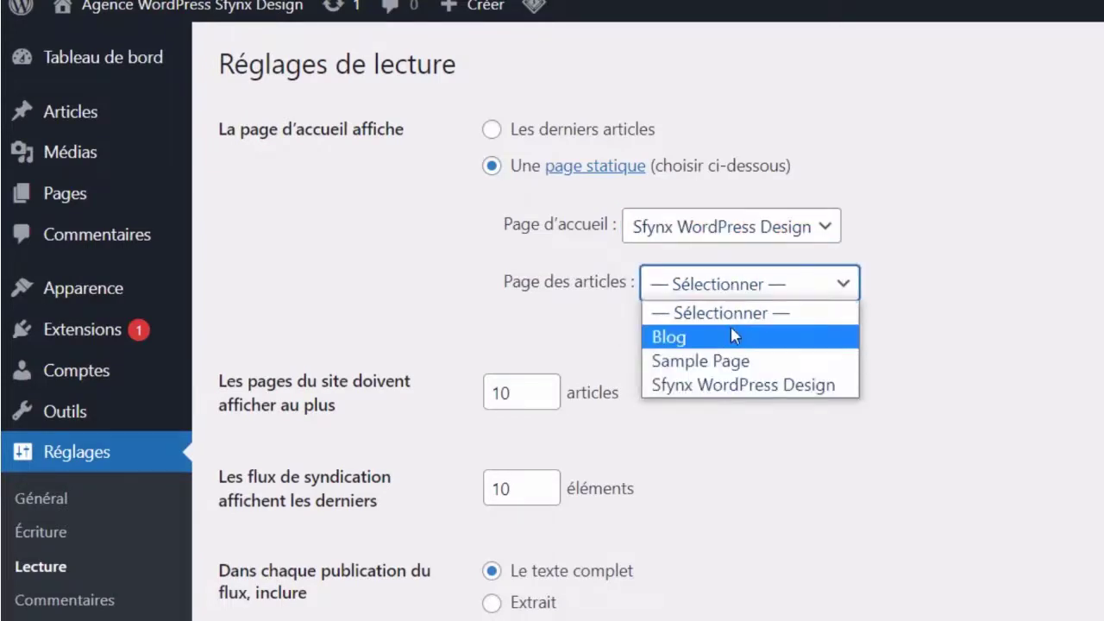
pyautogui.click(731, 335)
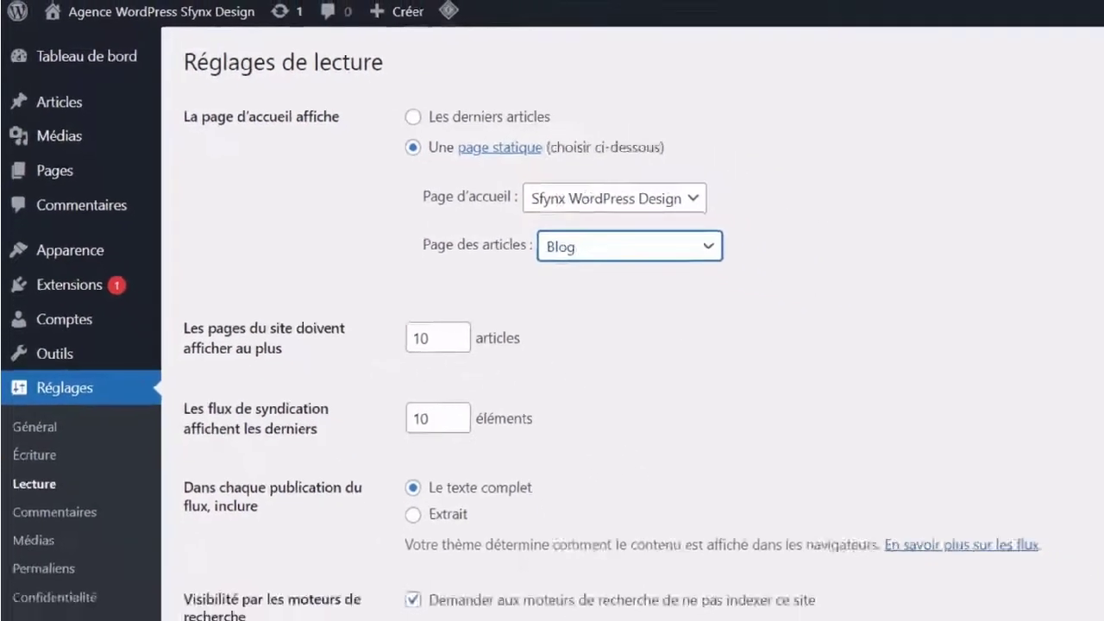
pyautogui.click(261, 594)
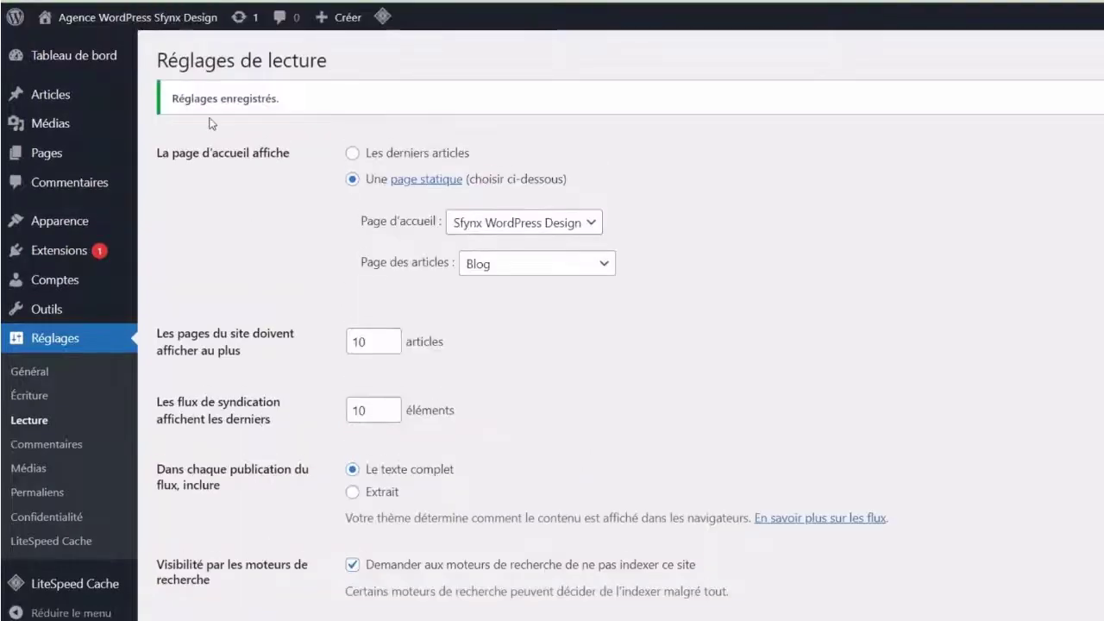
# Visit the site to check the static home page, and return to the reading settings
pyautogui.moveTo(147, 18)
pyautogui.click(128, 53)
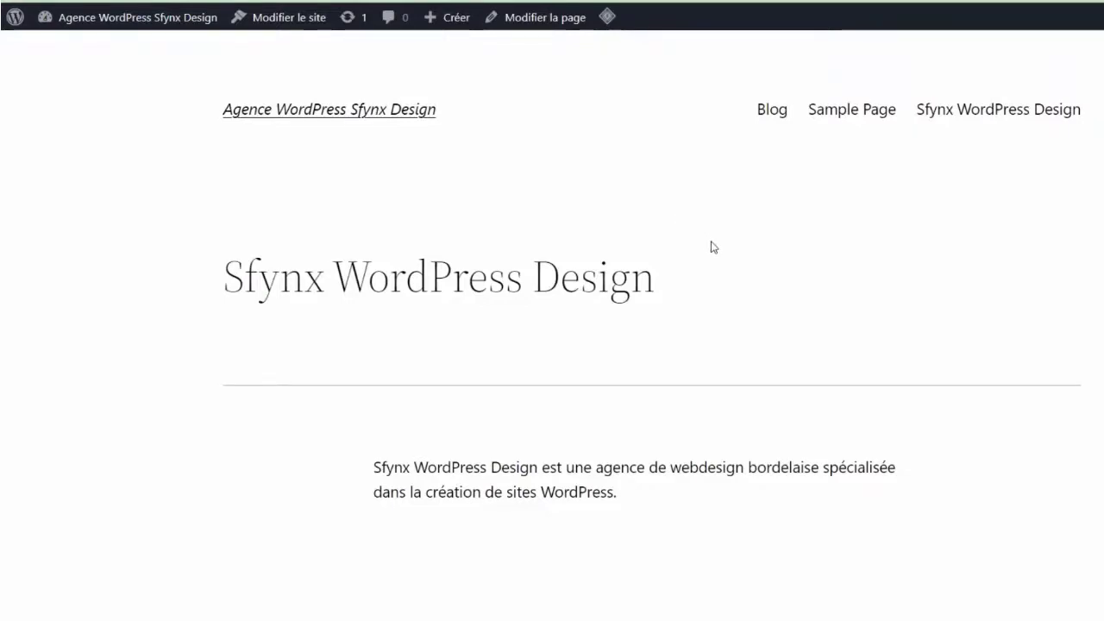
pyautogui.scroll(-3, 713, 248)
pyautogui.scroll(3, 713, 247)
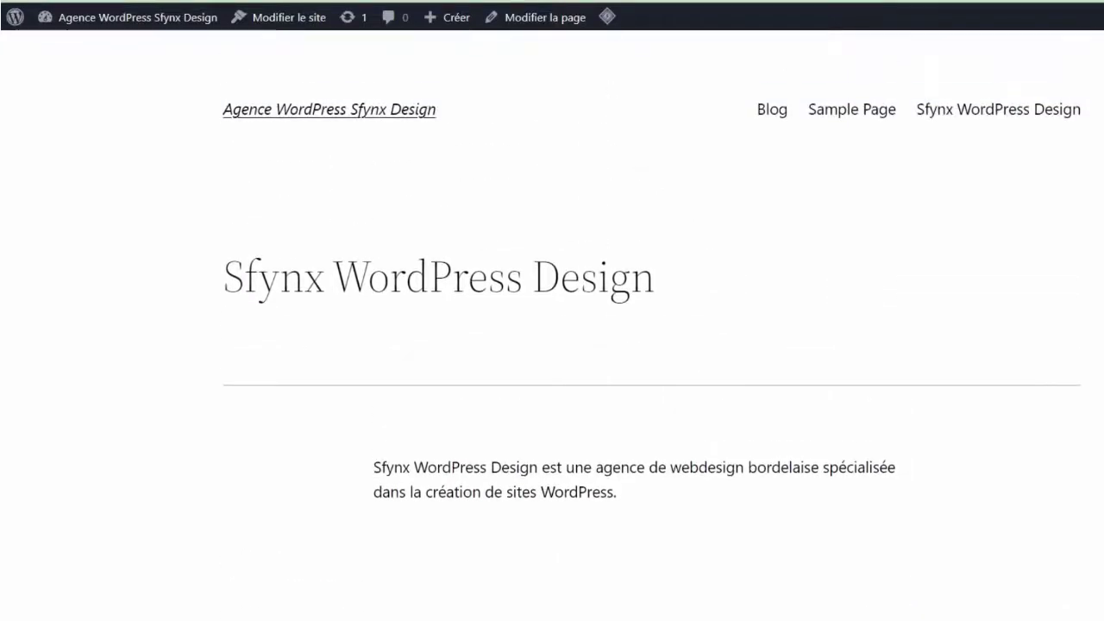
pyautogui.click(328, 1)
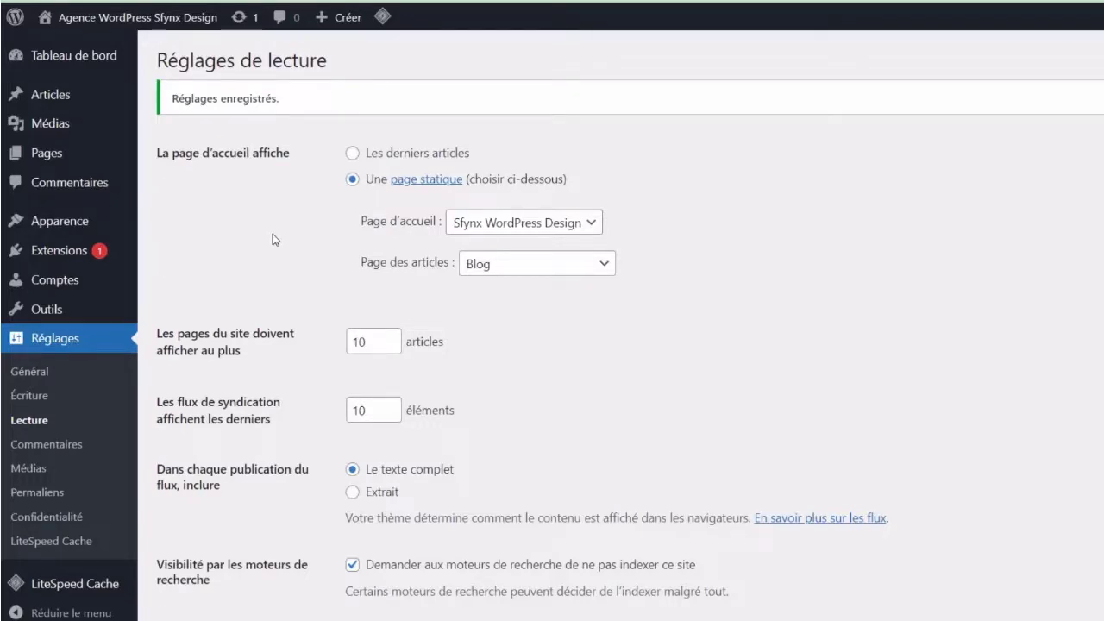
# Open the installed themes and activate the Twenty Twenty-One theme
pyautogui.moveTo(95, 226)
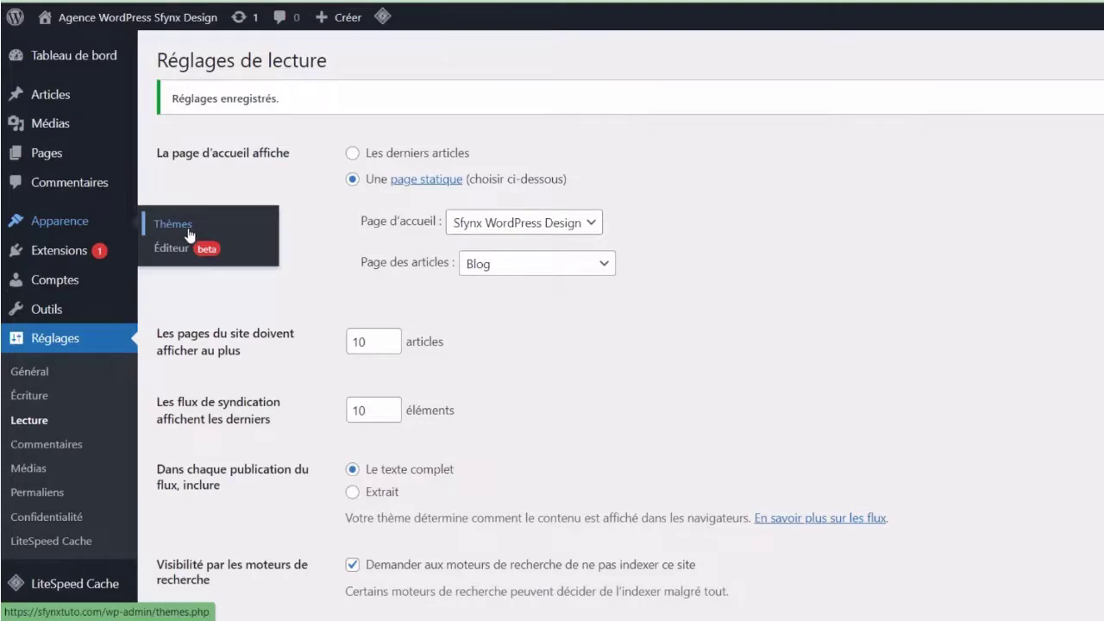
pyautogui.click(189, 234)
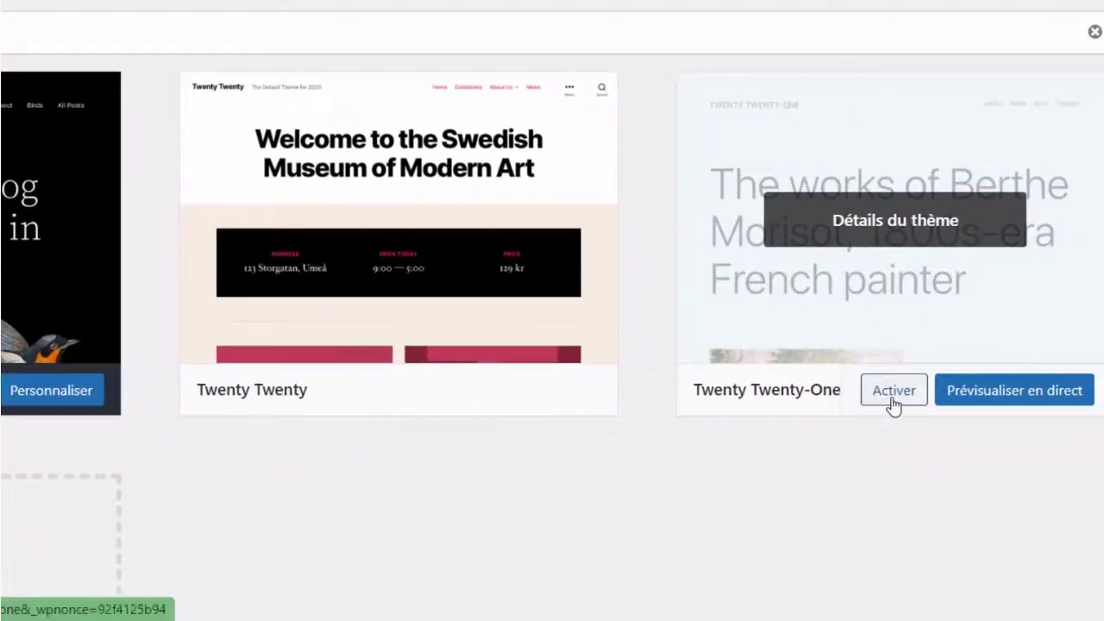
pyautogui.click(895, 395)
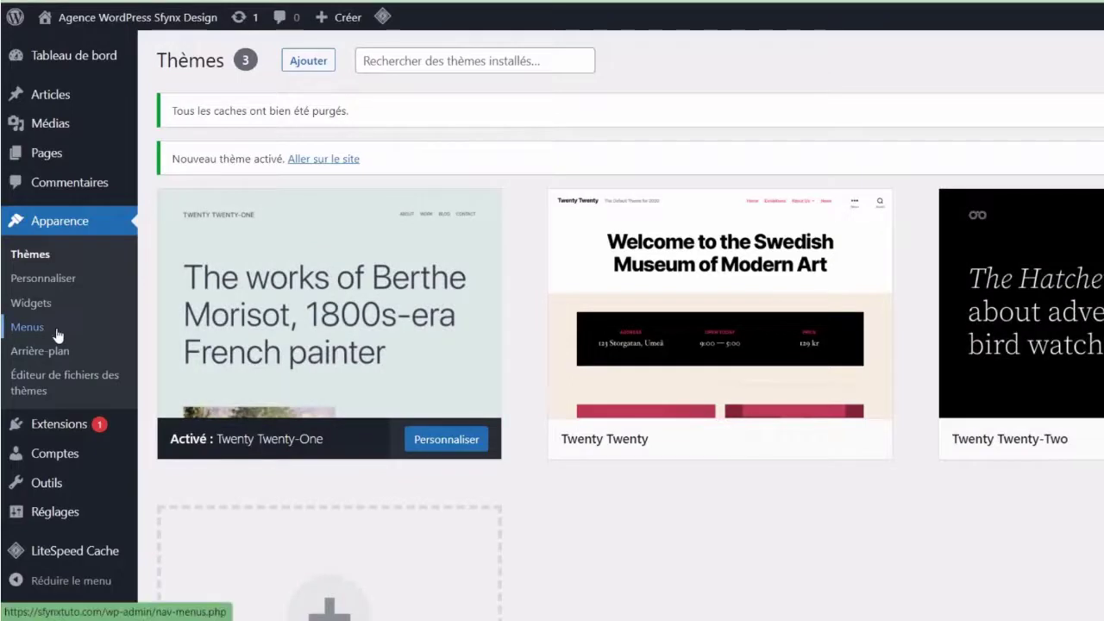
# Create a navigation menu named "Principal" and assign it to the "Menu principal" location
pyautogui.click(26, 327)
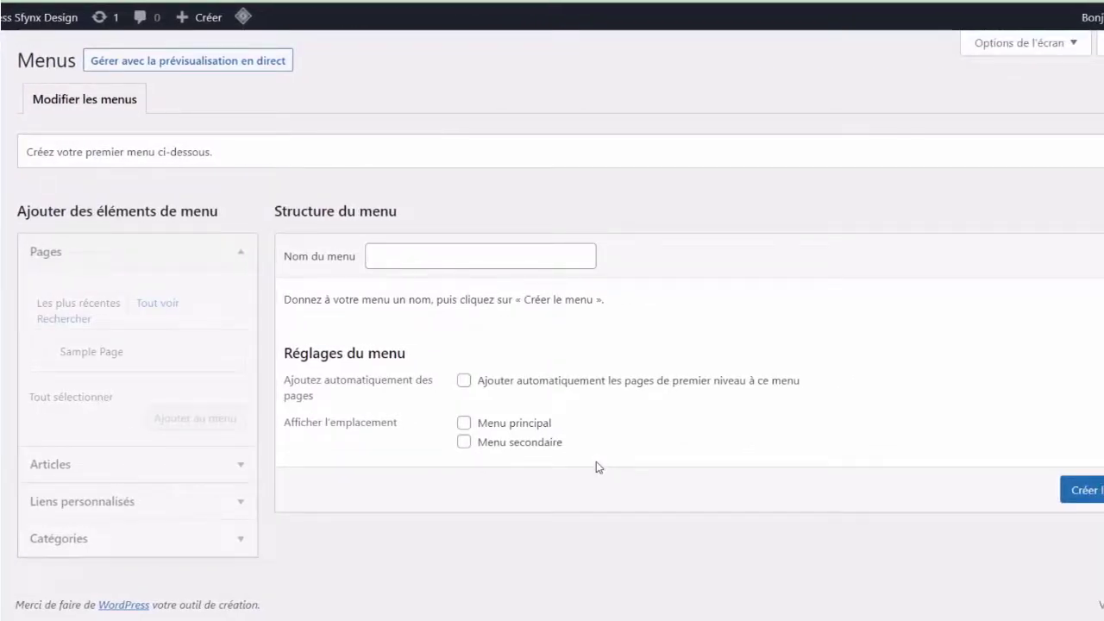
pyautogui.click(542, 261)
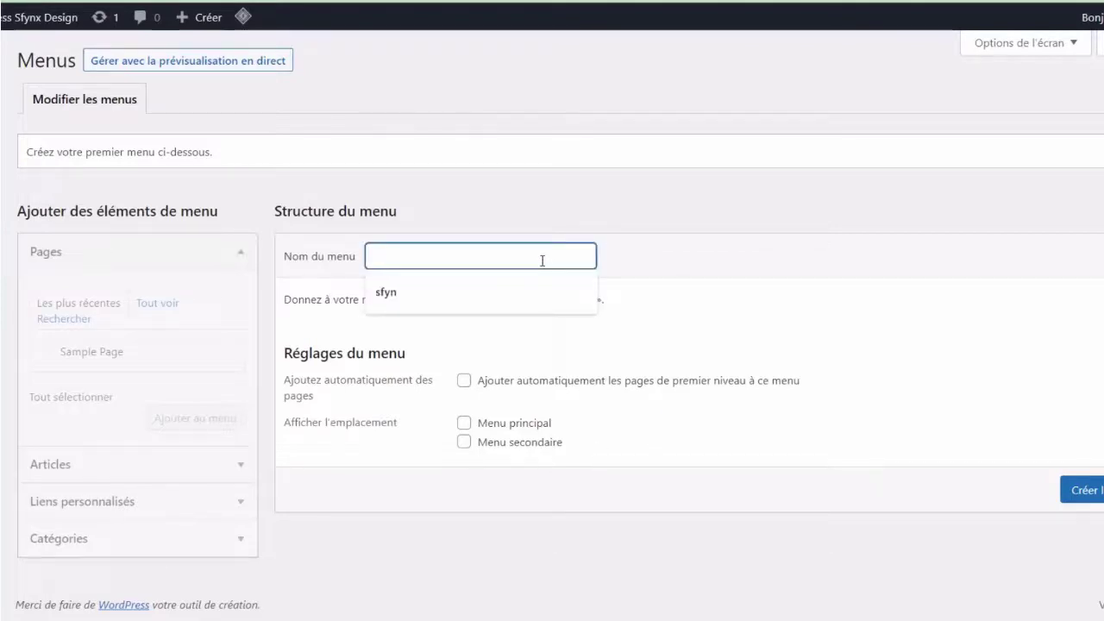
pyautogui.click(694, 276)
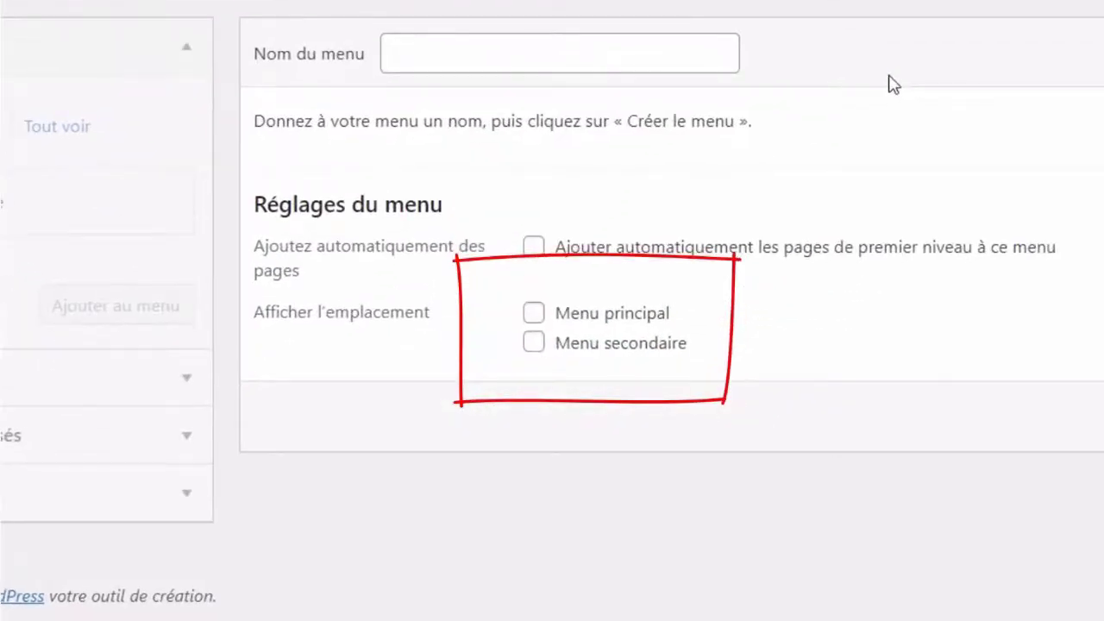
pyautogui.click(670, 67)
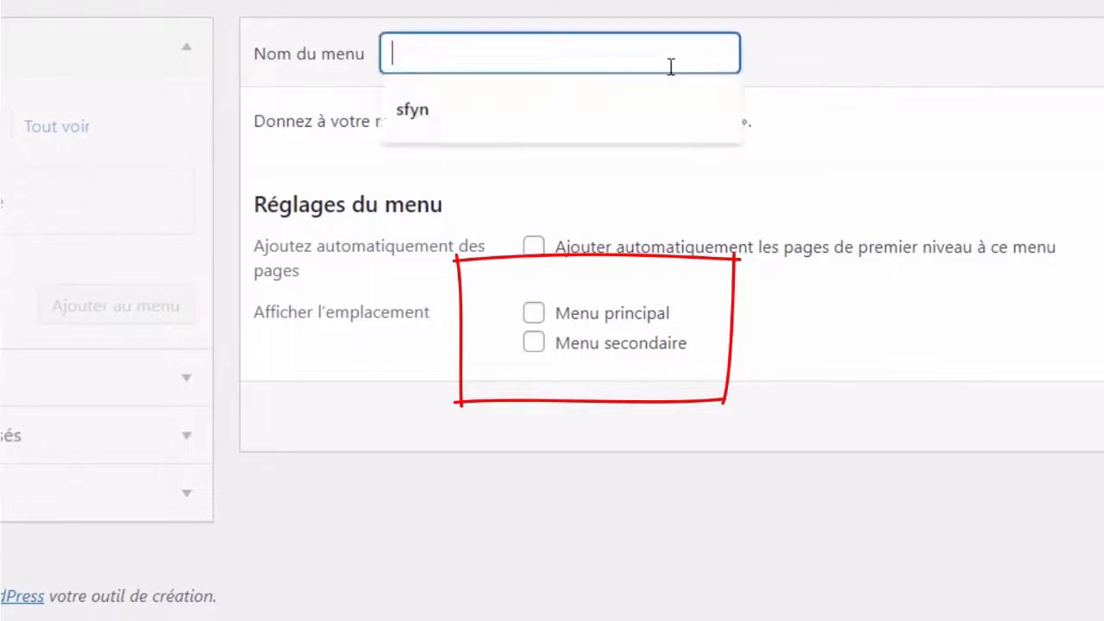
pyautogui.write('Principal')
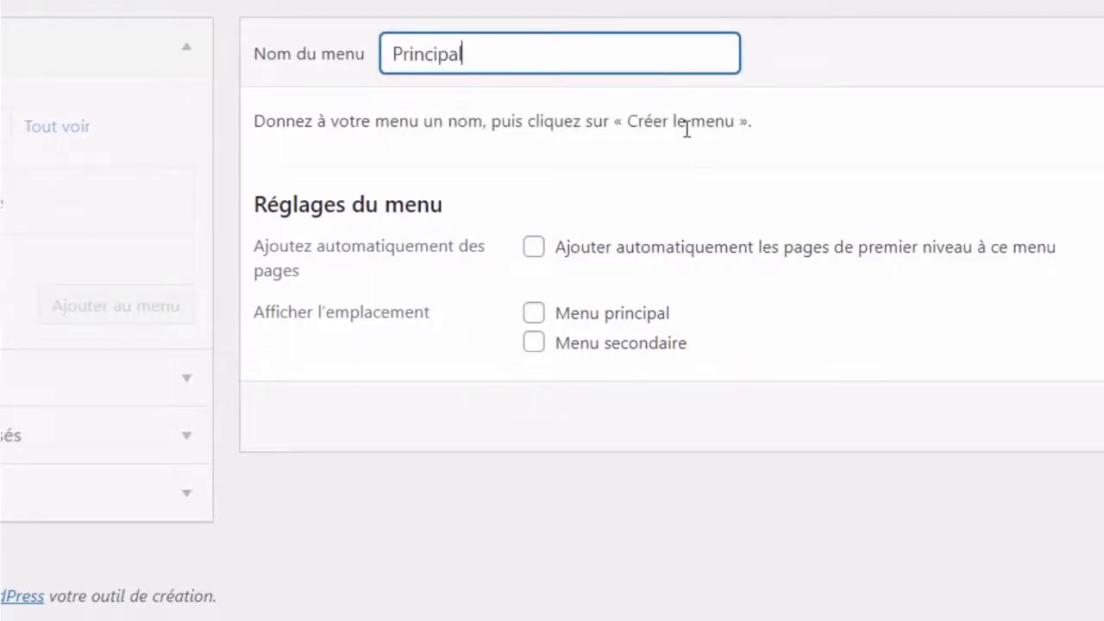
pyautogui.click(627, 315)
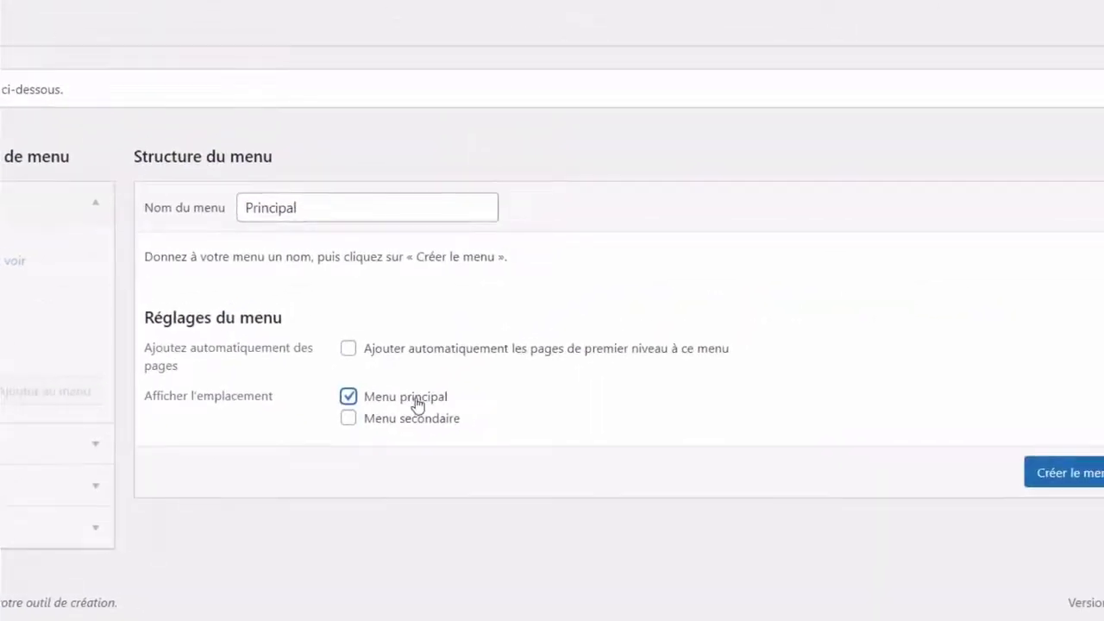
pyautogui.click(1088, 481)
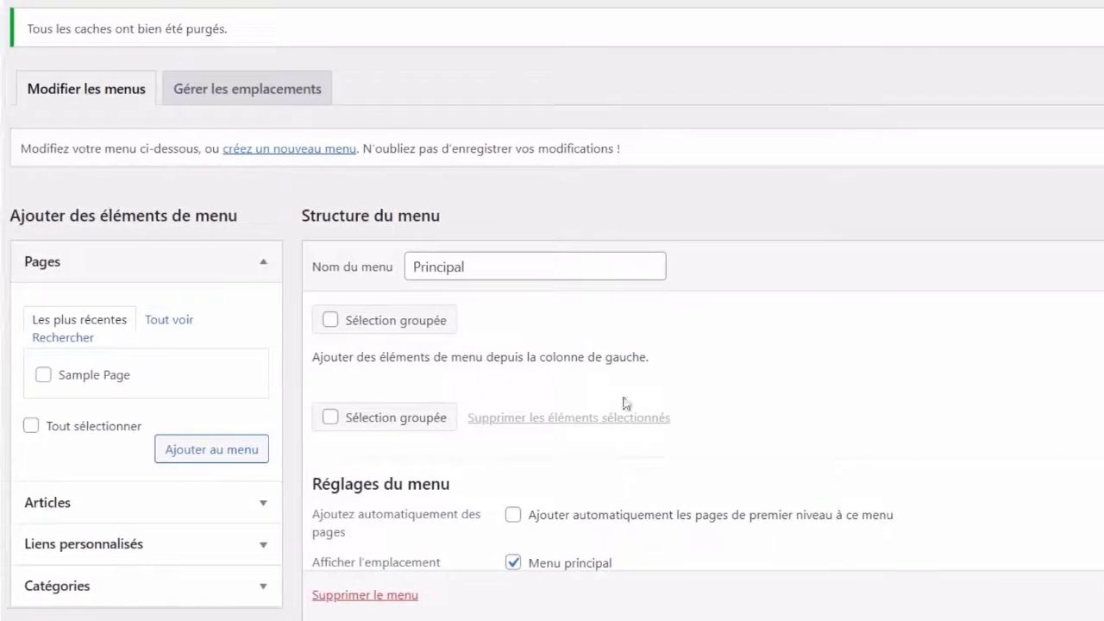
# Add the "Sfynx WordPress Design" and "Blog" pages to the Principal menu from the full list of pages
pyautogui.click(171, 330)
pyautogui.click(43, 375)
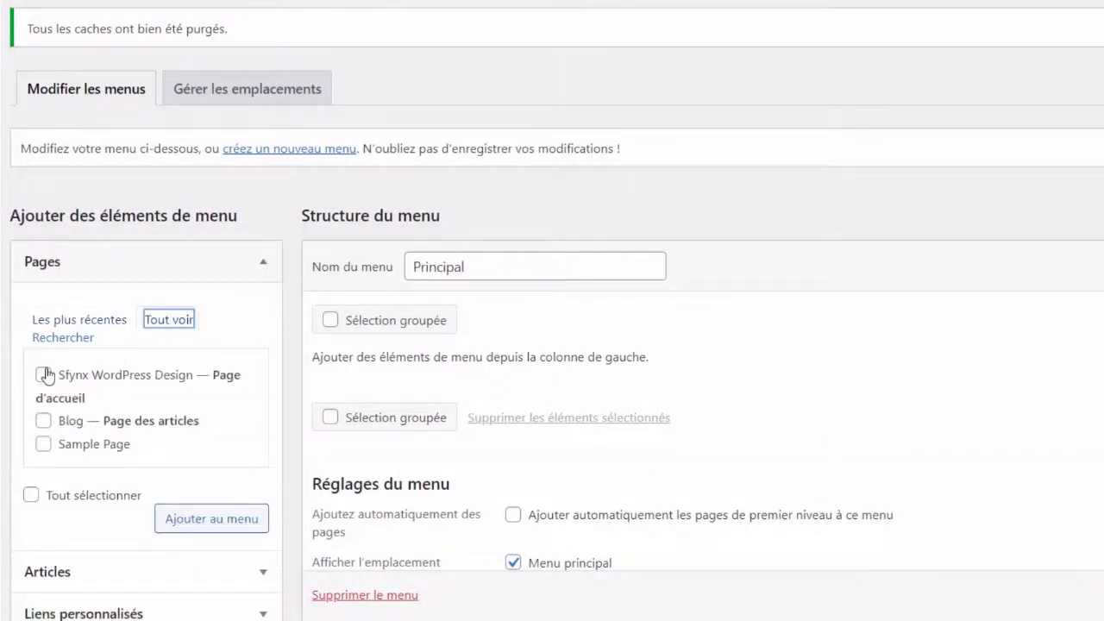
pyautogui.click(44, 420)
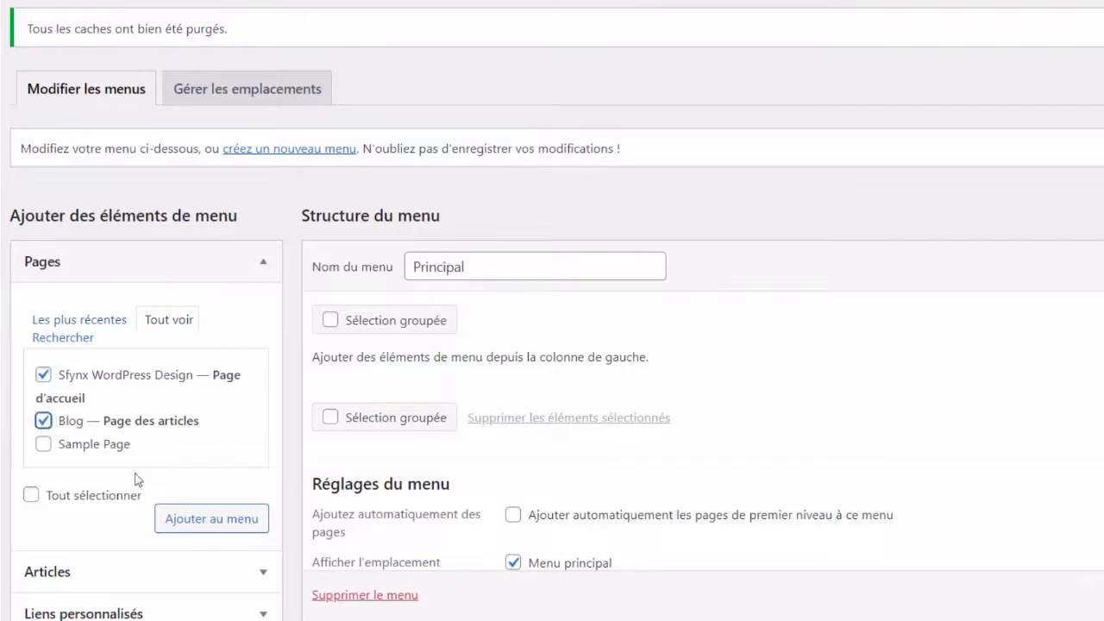
pyautogui.click(195, 521)
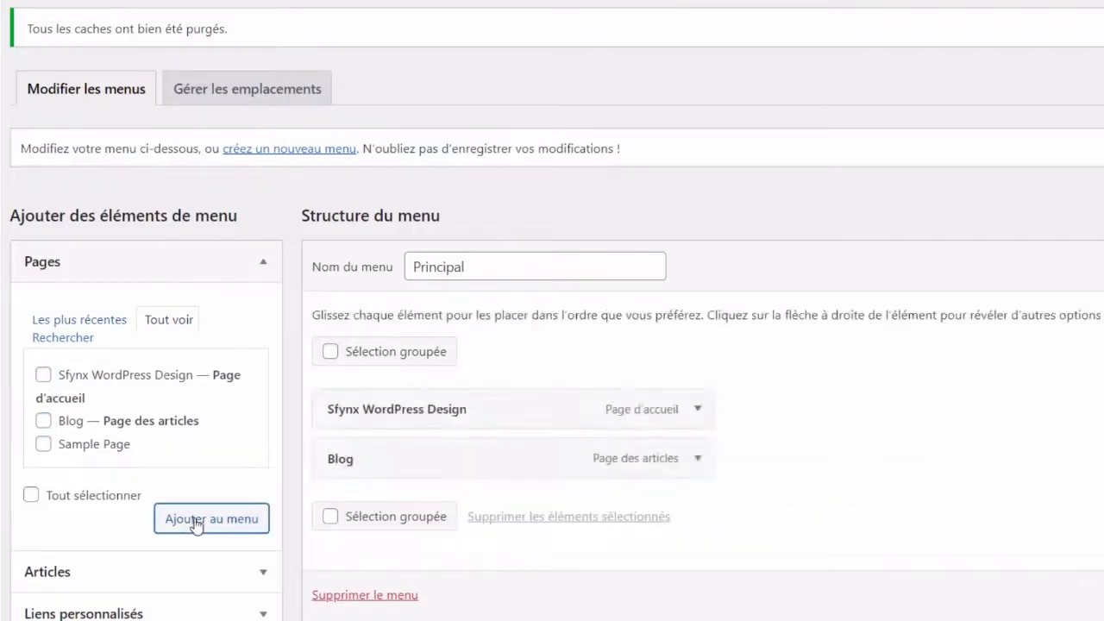
# Nest Blog as a sub-item under Sfynx WordPress Design in the menu structure and move it back to the top level
pyautogui.moveTo(674, 420)
pyautogui.mouseDown()
pyautogui.moveTo(670, 483)
pyautogui.moveTo(660, 402)
pyautogui.mouseUp()
pyautogui.moveTo(677, 456); pyautogui.dragTo(722, 456)
pyautogui.scroll(-2, 850, 478)
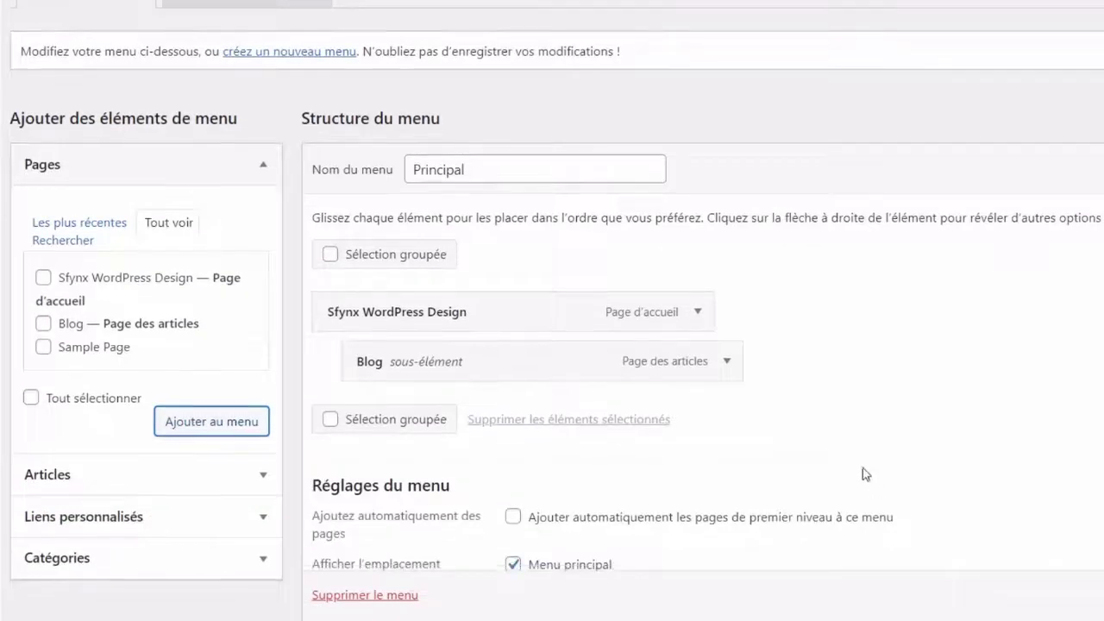
pyautogui.moveTo(707, 362); pyautogui.dragTo(666, 362)
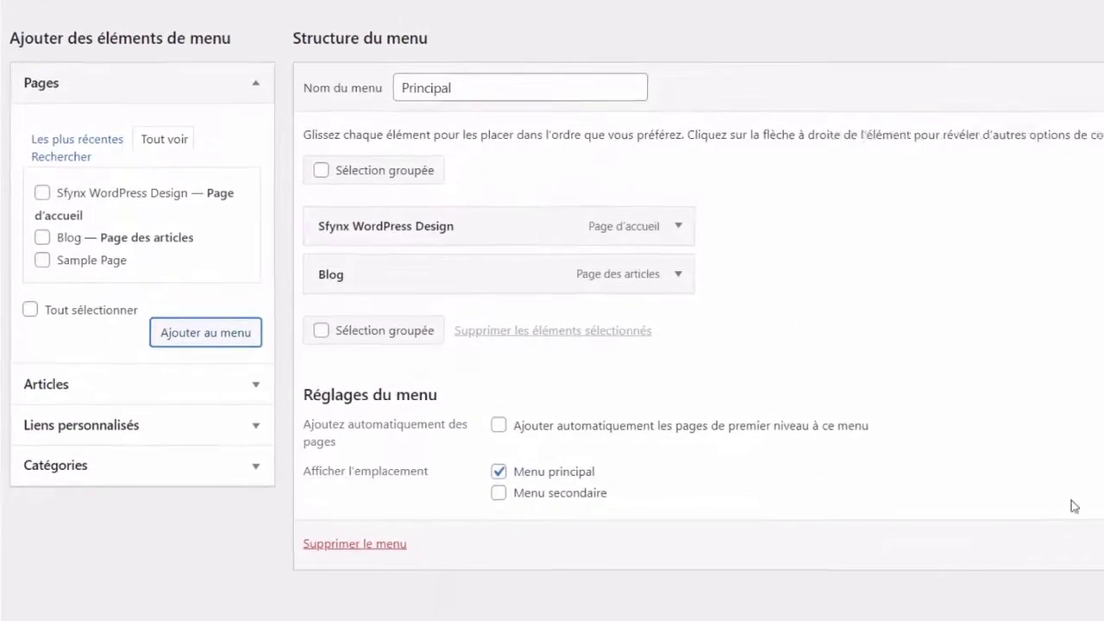
# Save the Principal menu, display the screen options, and save again with Blog placed above Sfynx WordPress Design
pyautogui.click(1035, 559)
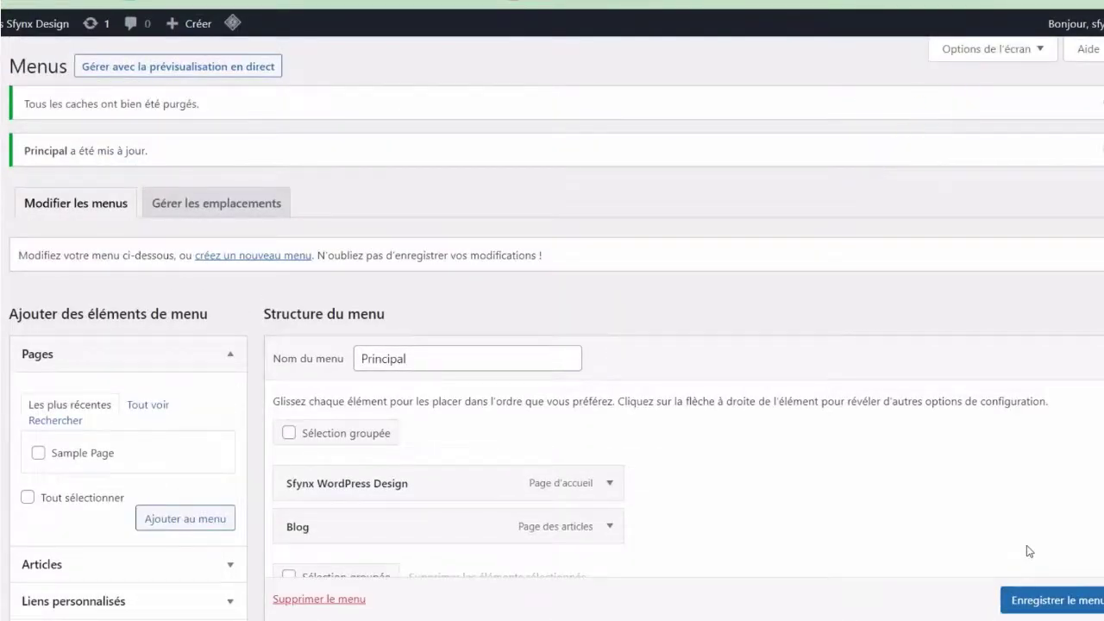
pyautogui.click(1042, 49)
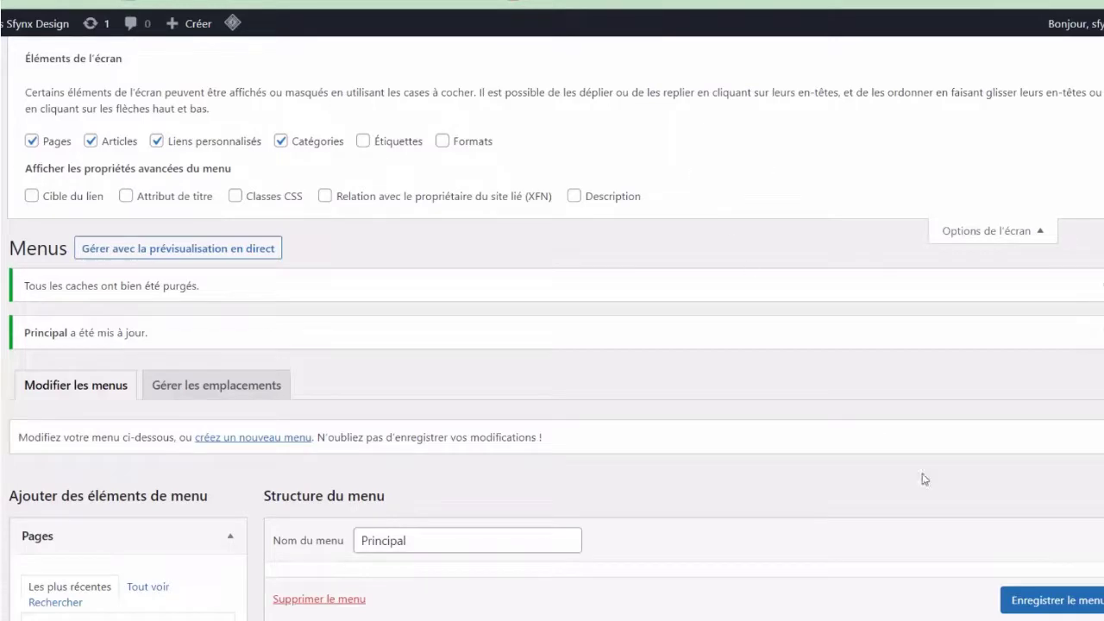
pyautogui.click(1015, 598)
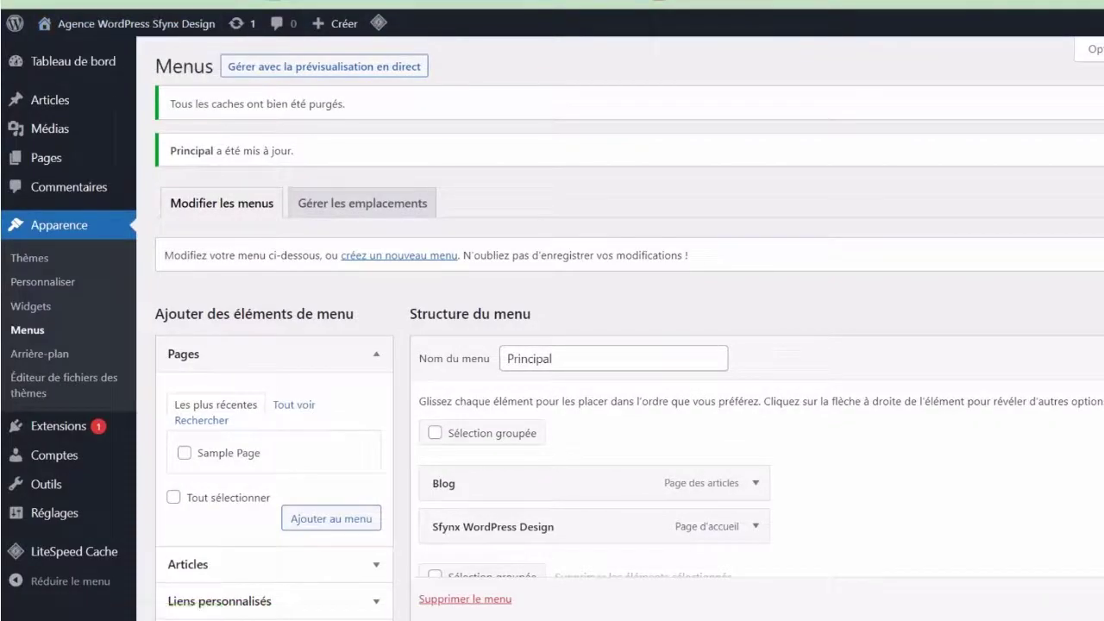
# Open the customizer for the Twenty Twenty-One theme, view the slogan setting, and go to the site identity settings
pyautogui.hotkey('ctrl', 'Tab')
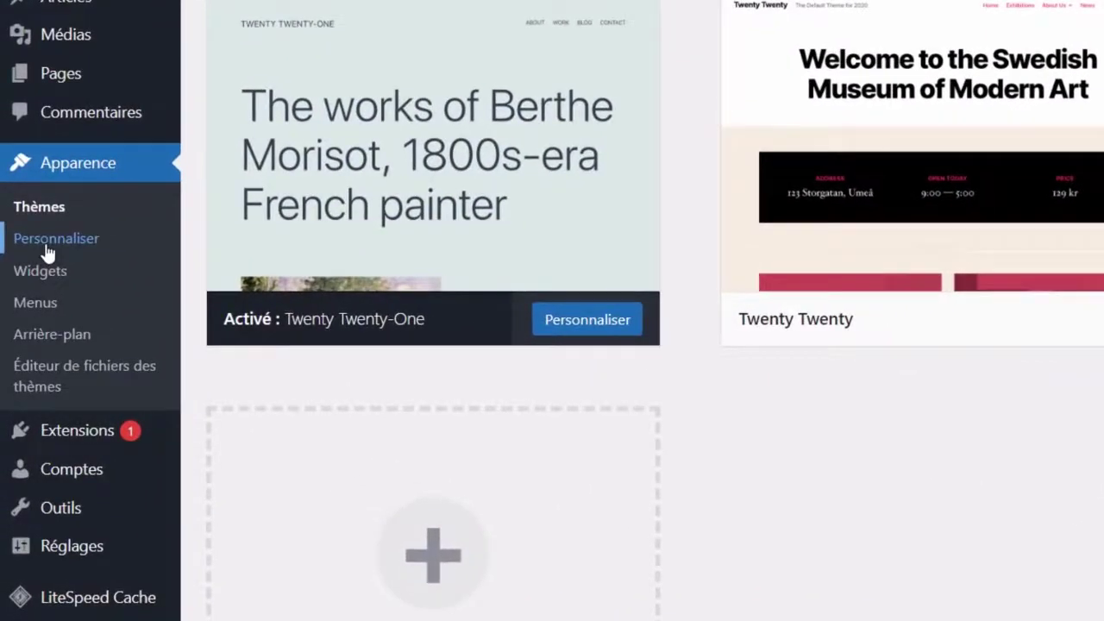
pyautogui.click(48, 252)
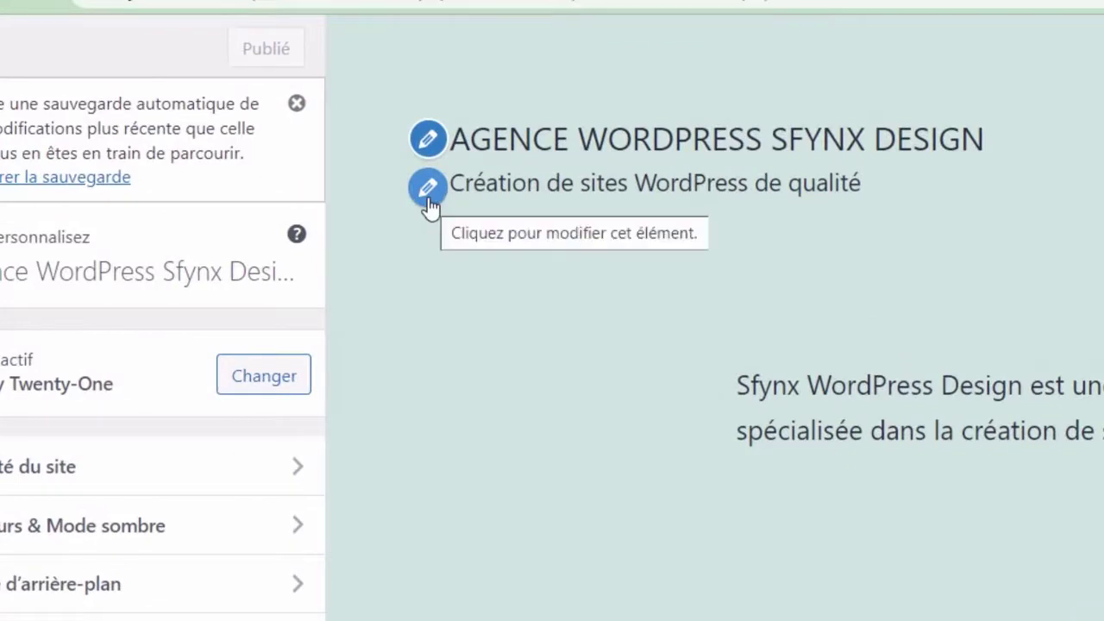
pyautogui.click(429, 188)
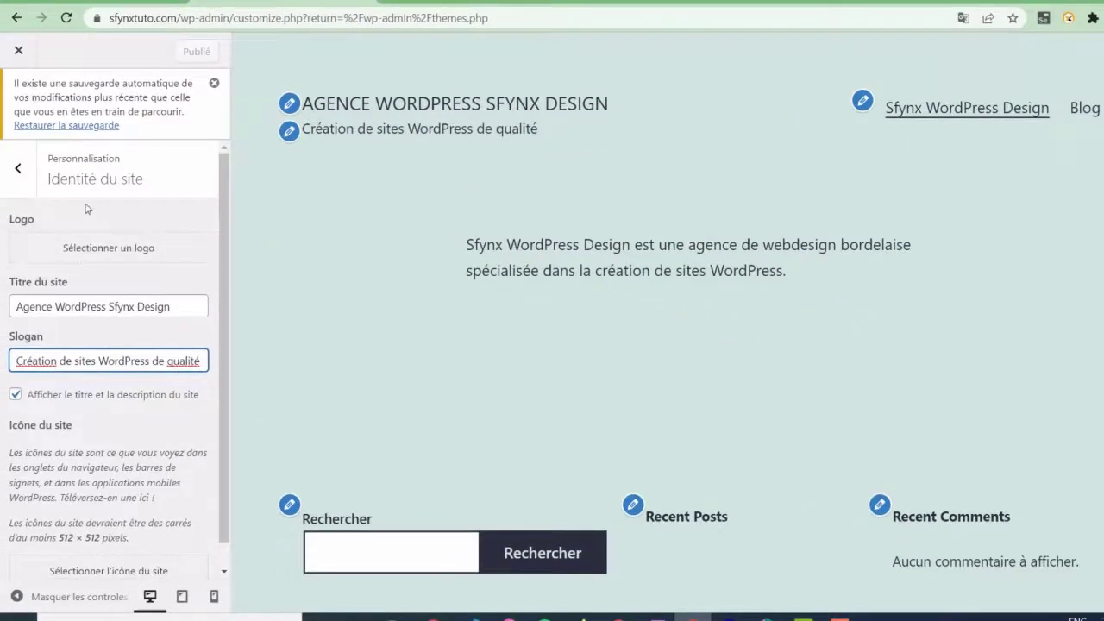
pyautogui.click(18, 168)
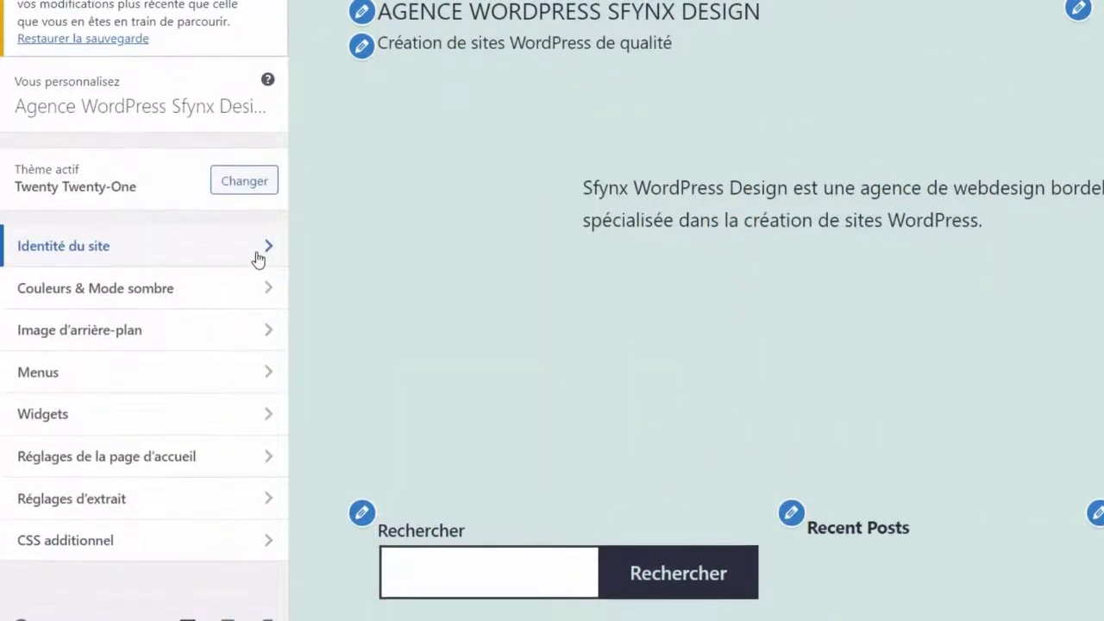
pyautogui.click(267, 249)
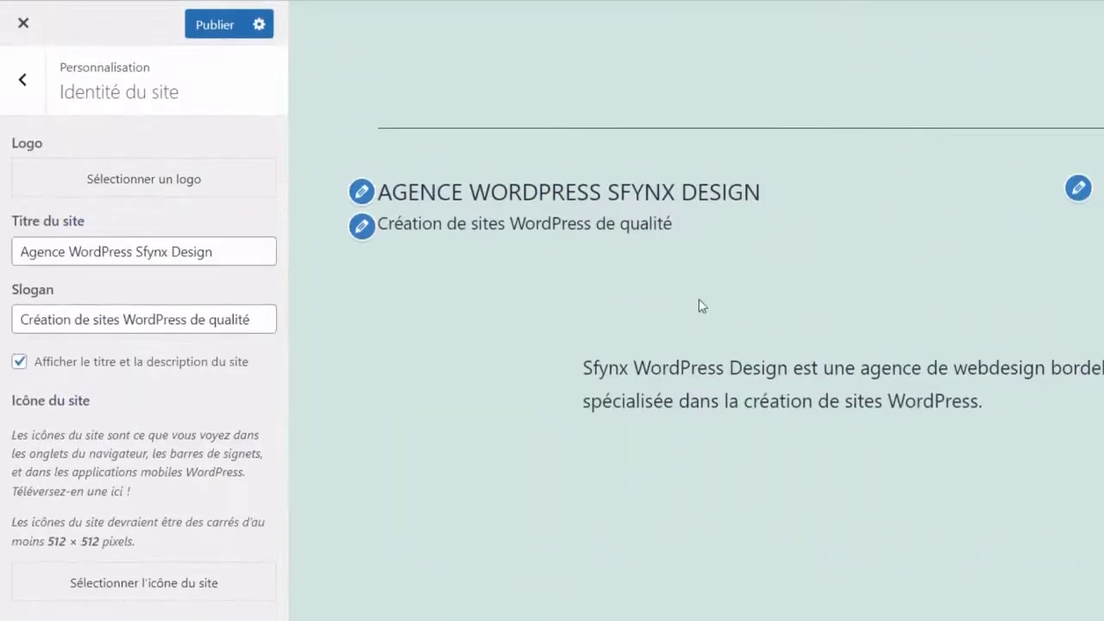
# Upload "Sfynx Design icon.png", crop it to the full image, and use it as the site logo
pyautogui.click(189, 164)
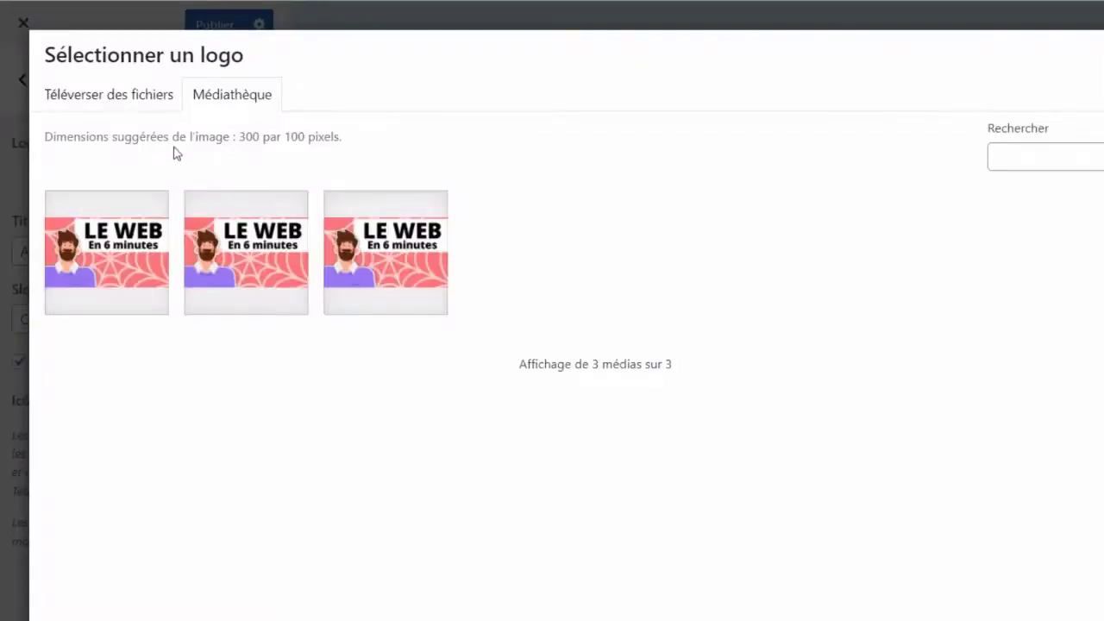
pyautogui.click(153, 99)
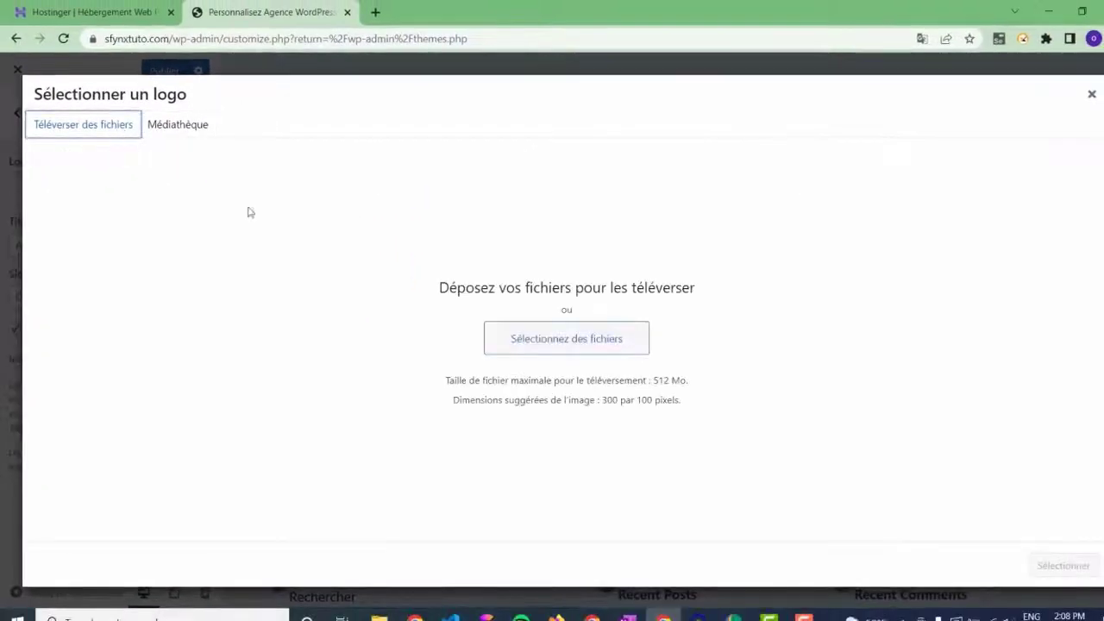
pyautogui.click(556, 345)
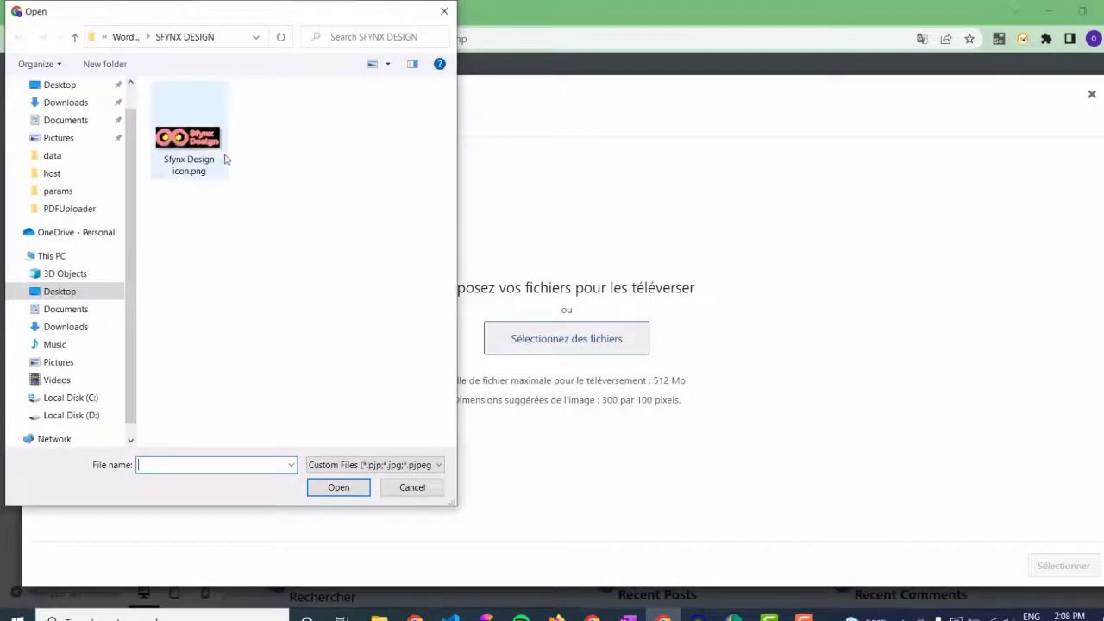
pyautogui.doubleClick(209, 149)
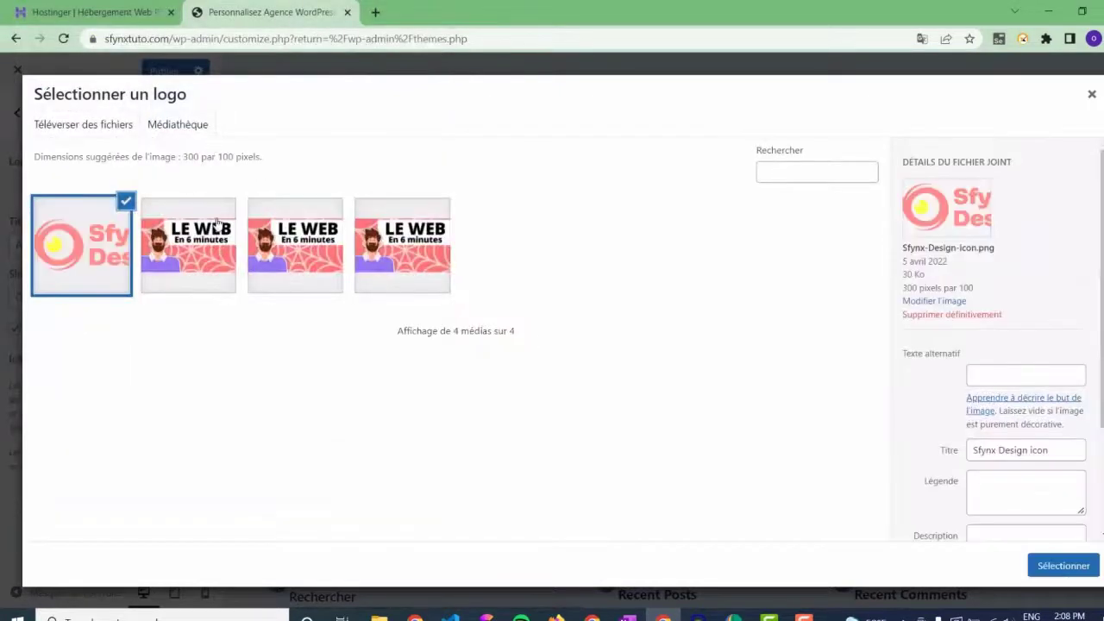
pyautogui.click(1094, 569)
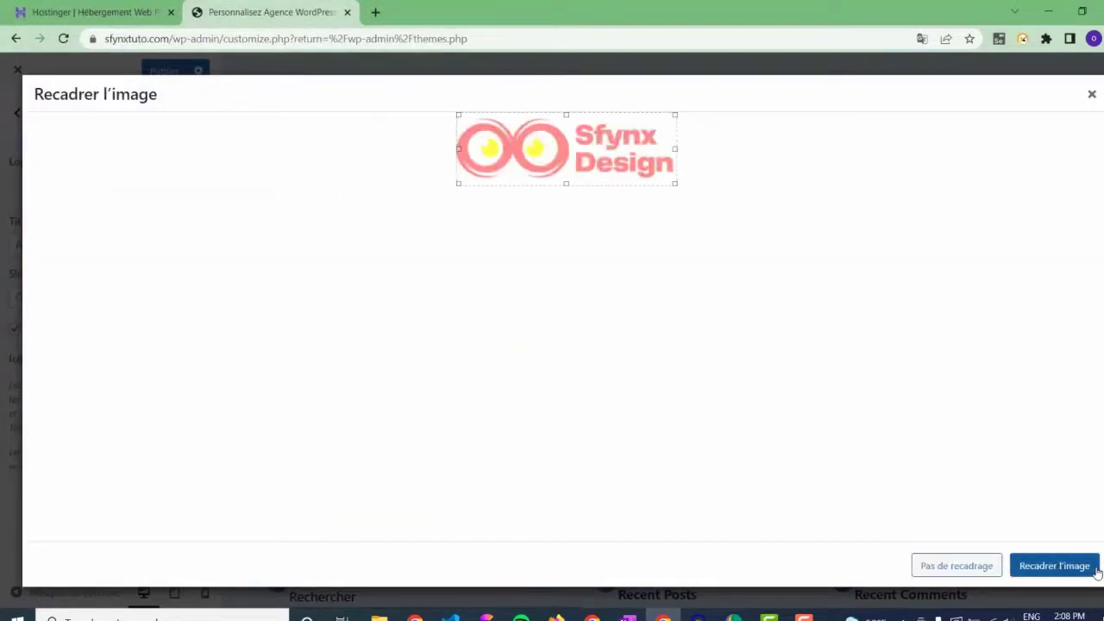
pyautogui.click(1094, 568)
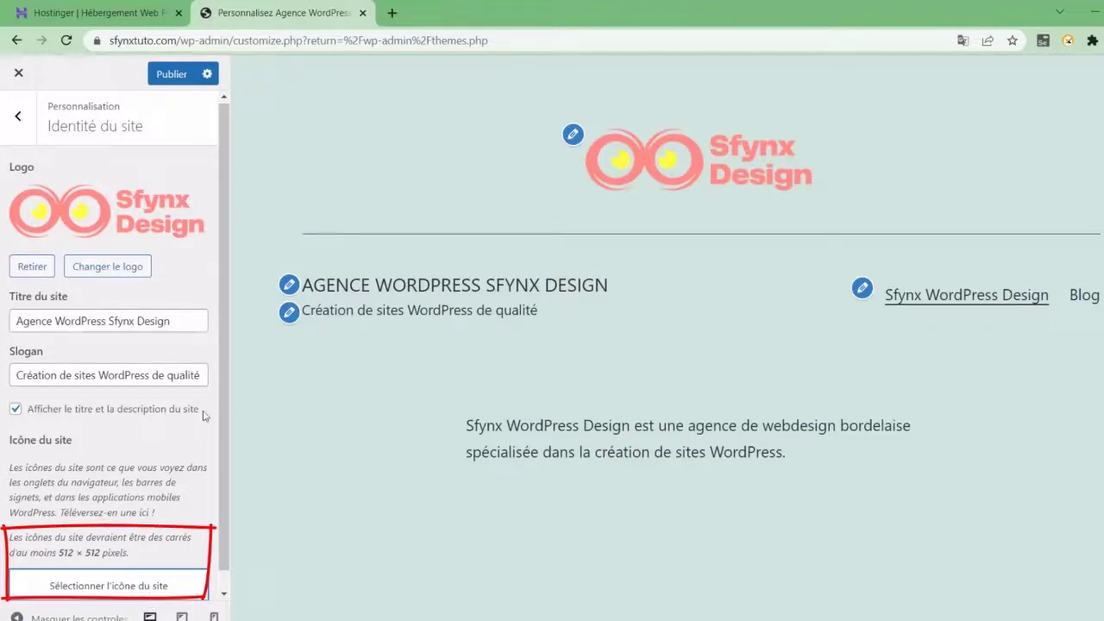
# Upload "Sfynx favIcon.png" and set it as the site icon
pyautogui.click(127, 588)
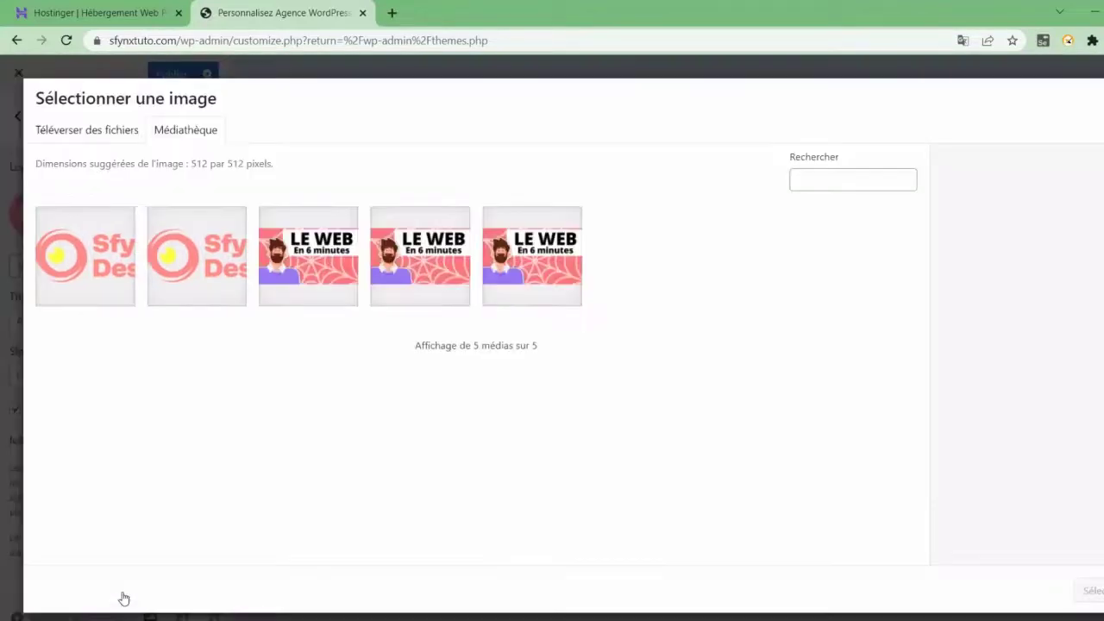
pyautogui.click(85, 133)
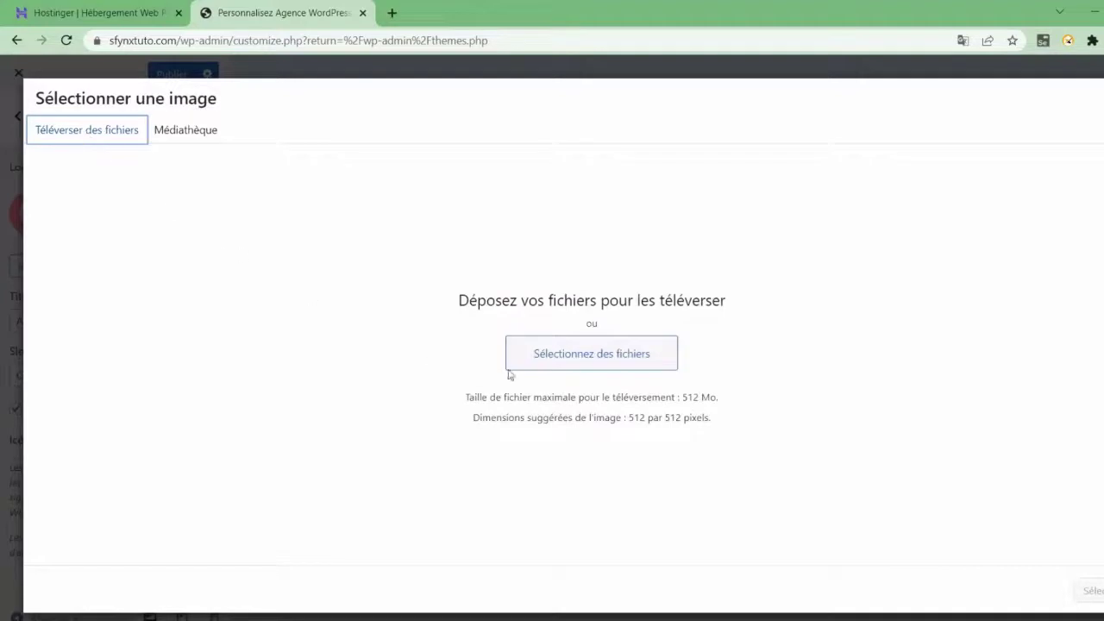
pyautogui.click(573, 363)
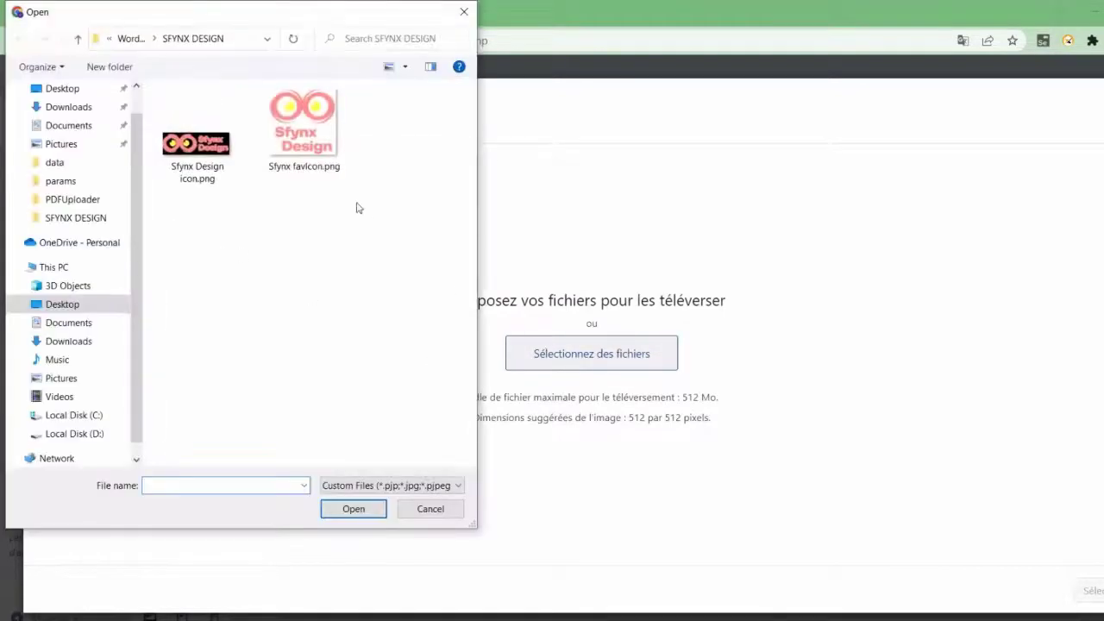
pyautogui.doubleClick(319, 152)
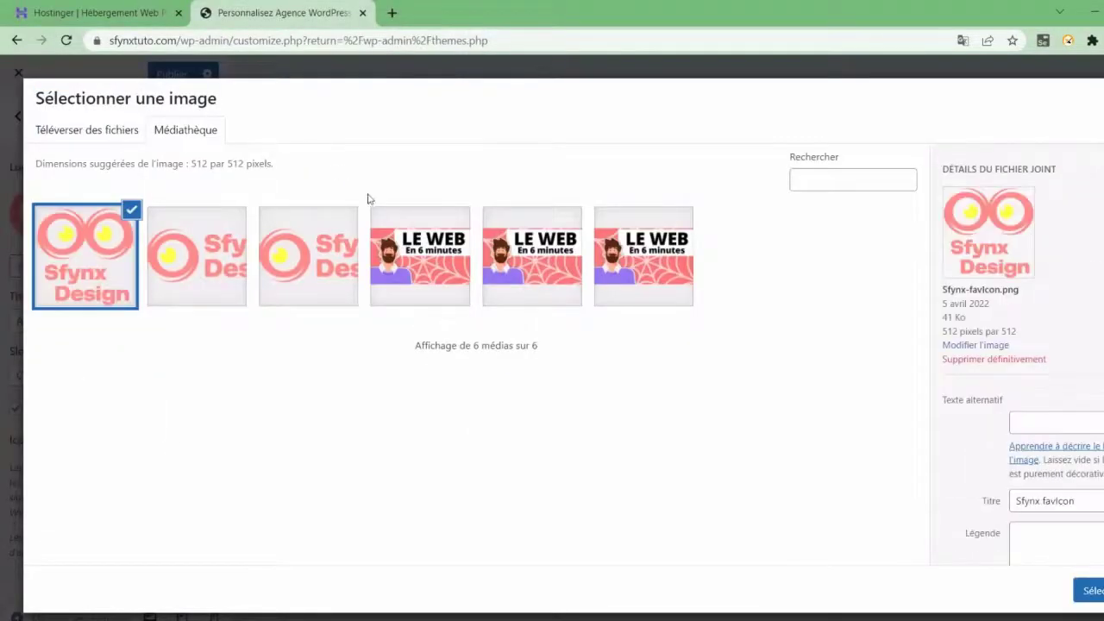
pyautogui.click(1090, 590)
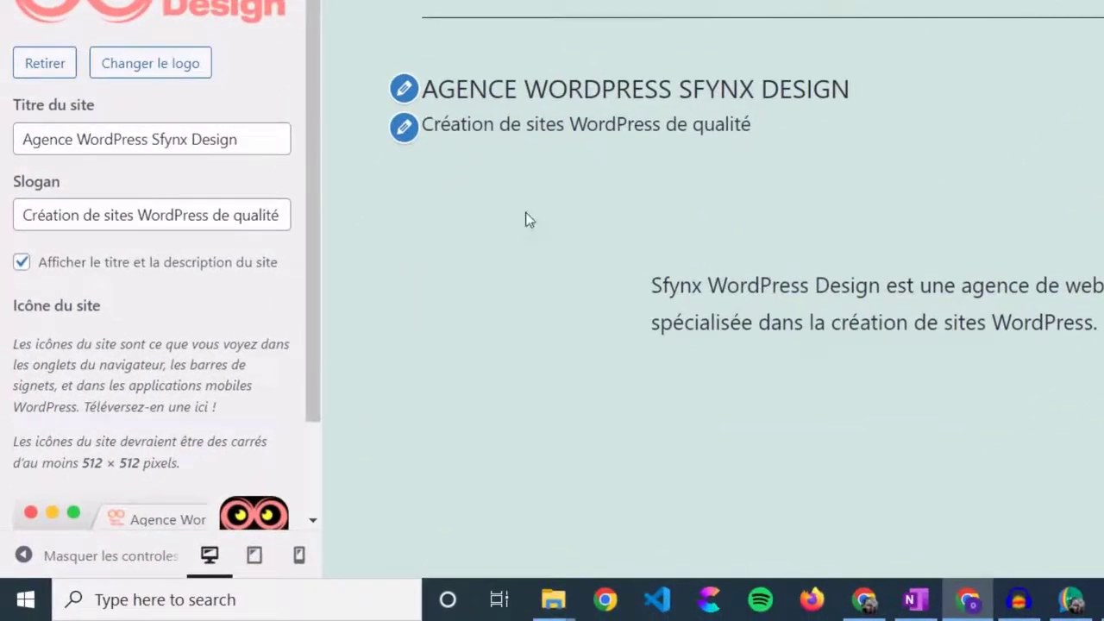
pyautogui.scroll(-2, 257, 319)
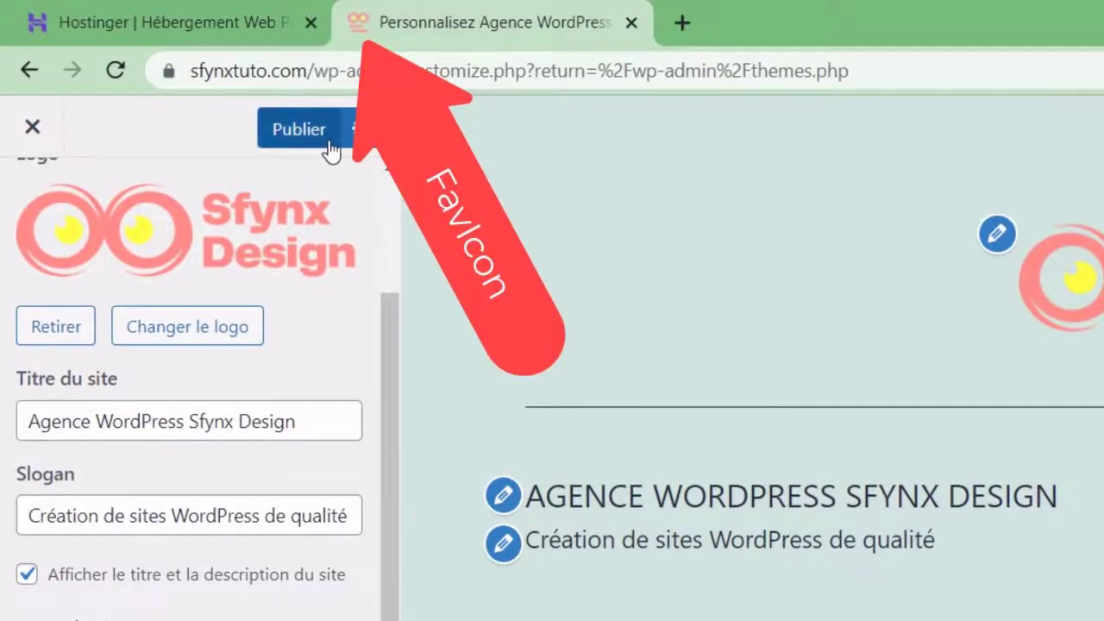
# Publish the site identity changes
pyautogui.click(329, 141)
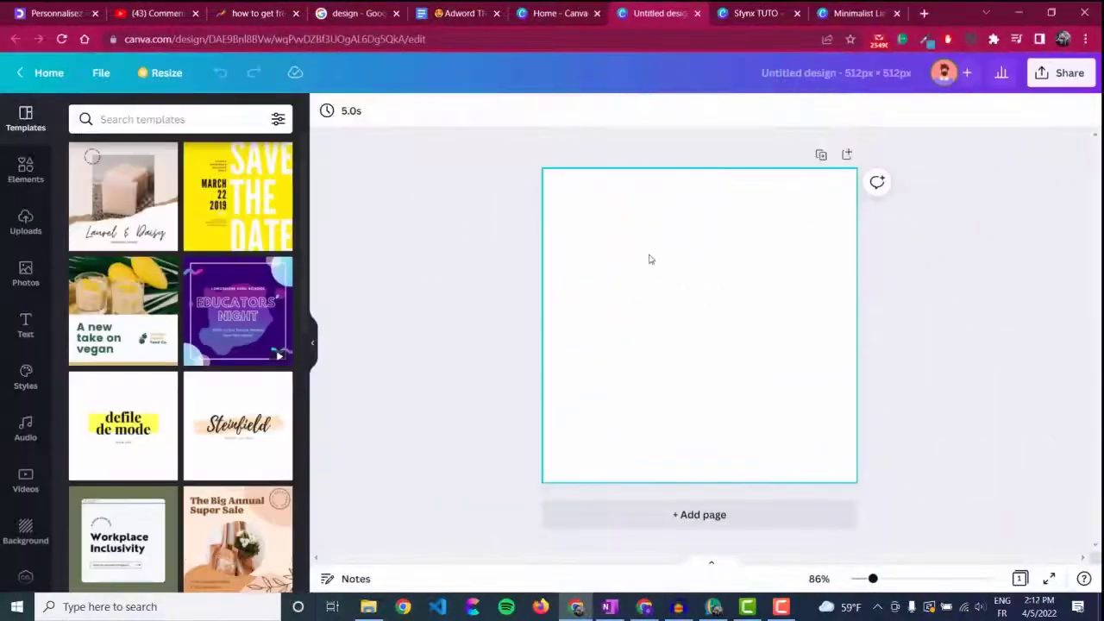
# Switch to Canva, paste the eyes logo into the blank 512 × 512 px design, enlarge it, and add the text "Sfynx Design" below it
pyautogui.hotkey('ctrl', 'v')
pyautogui.moveTo(639, 225); pyautogui.dragTo(850, 351)
pyautogui.moveTo(676, 246)
pyautogui.mouseDown()
pyautogui.moveTo(680, 316)
pyautogui.moveTo(681, 243)
pyautogui.mouseUp()
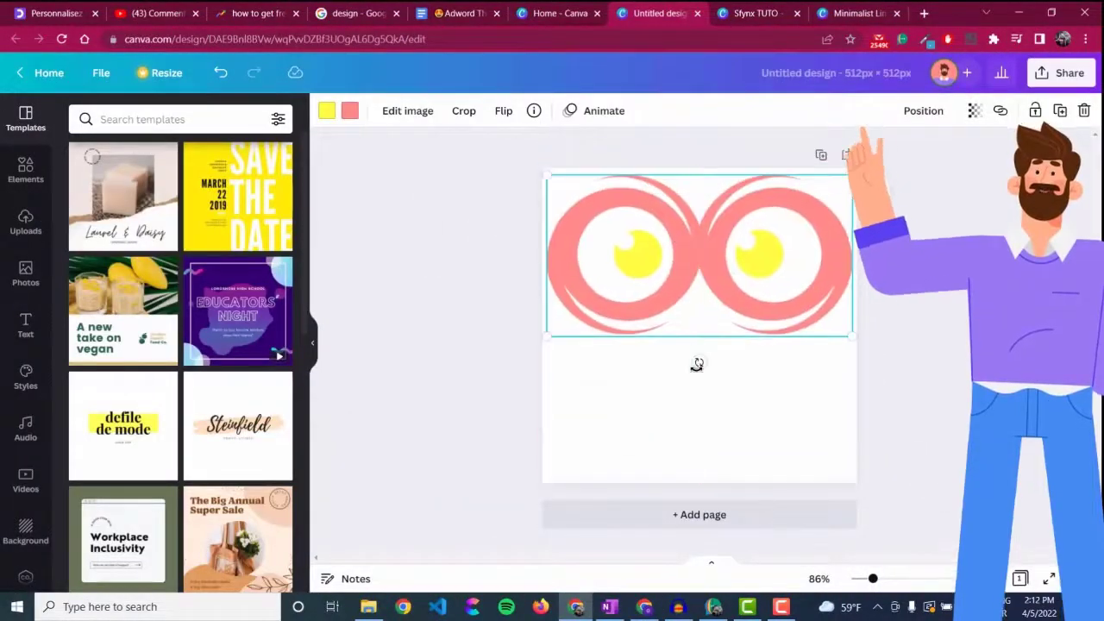
pyautogui.write('Sfynx Design')
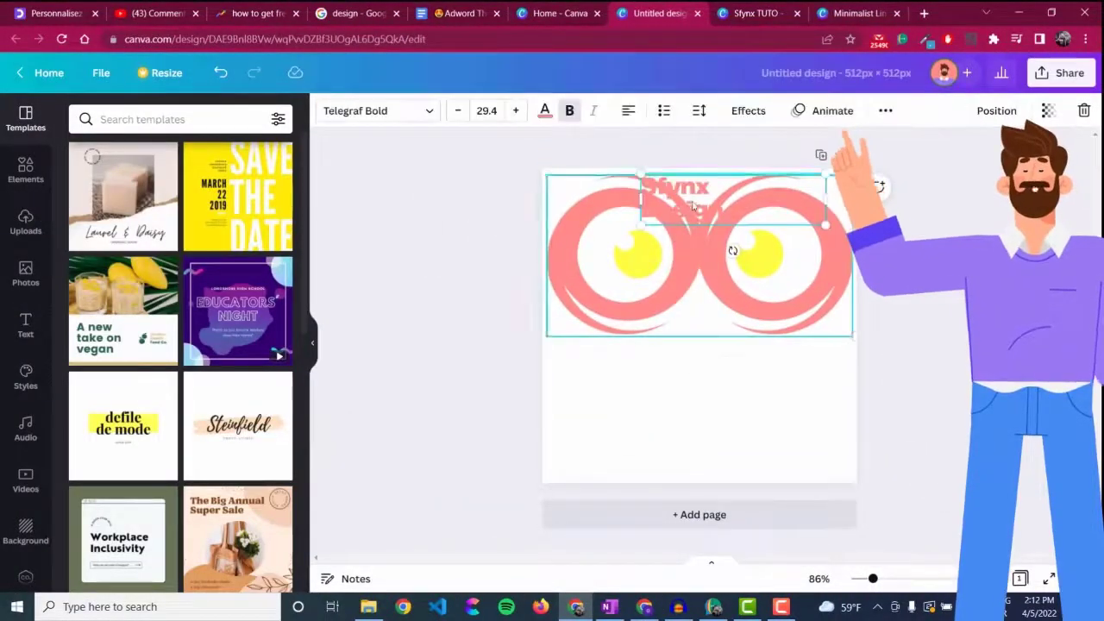
pyautogui.moveTo(692, 207); pyautogui.dragTo(648, 427)
pyautogui.moveTo(784, 394); pyautogui.dragTo(920, 362)
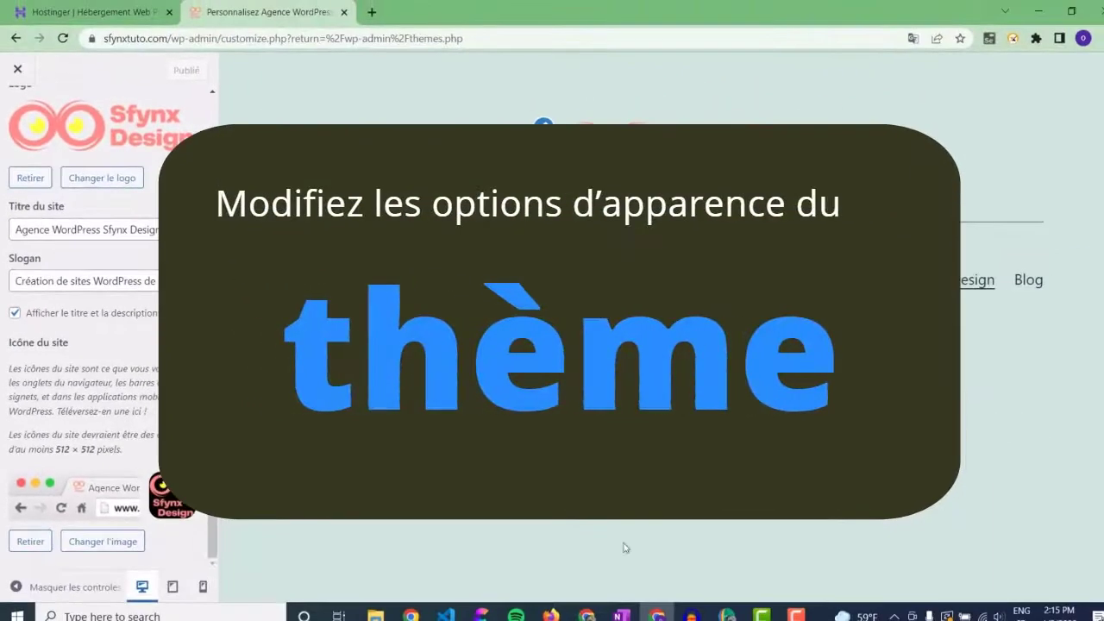
# Leave the site identity settings in the WordPress customizer and set the theme's background color to #9c75a5
pyautogui.click(795, 615)
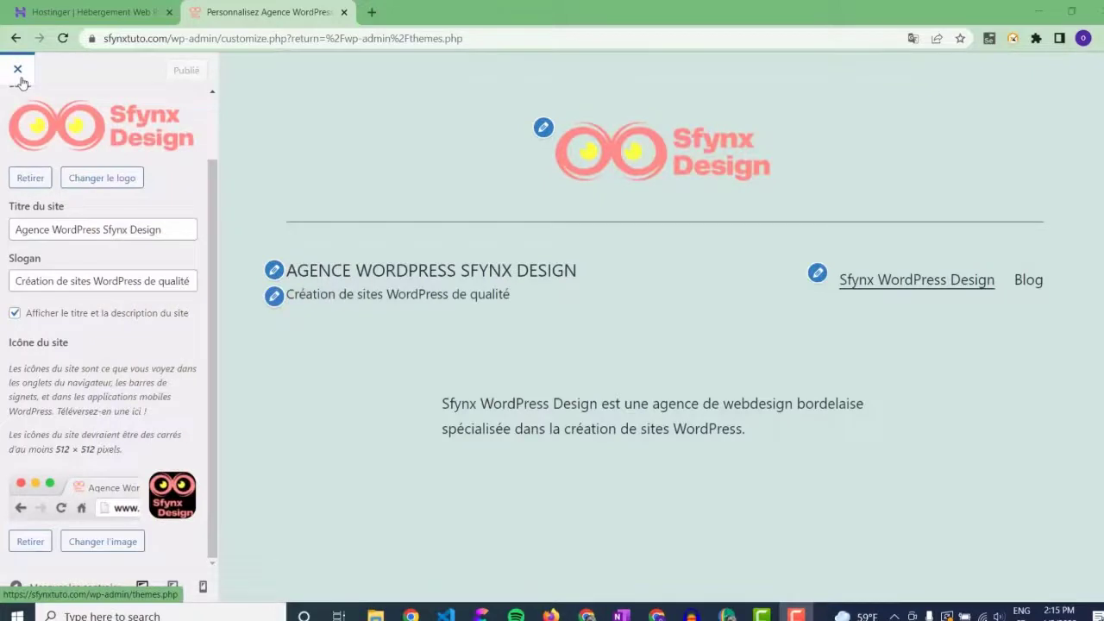
pyautogui.click(17, 121)
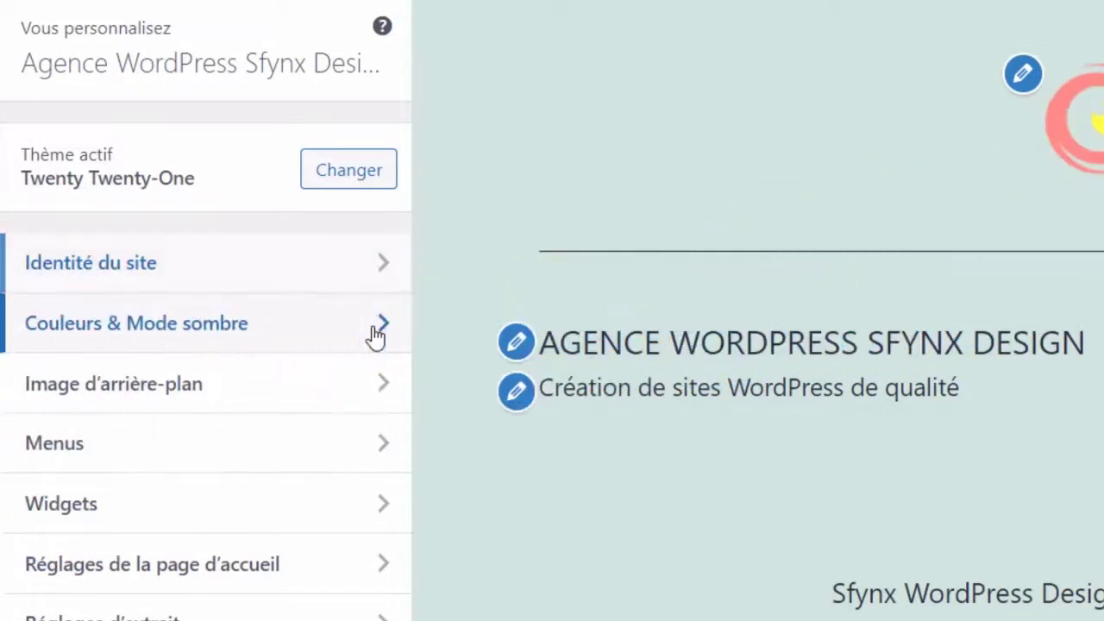
pyautogui.click(370, 335)
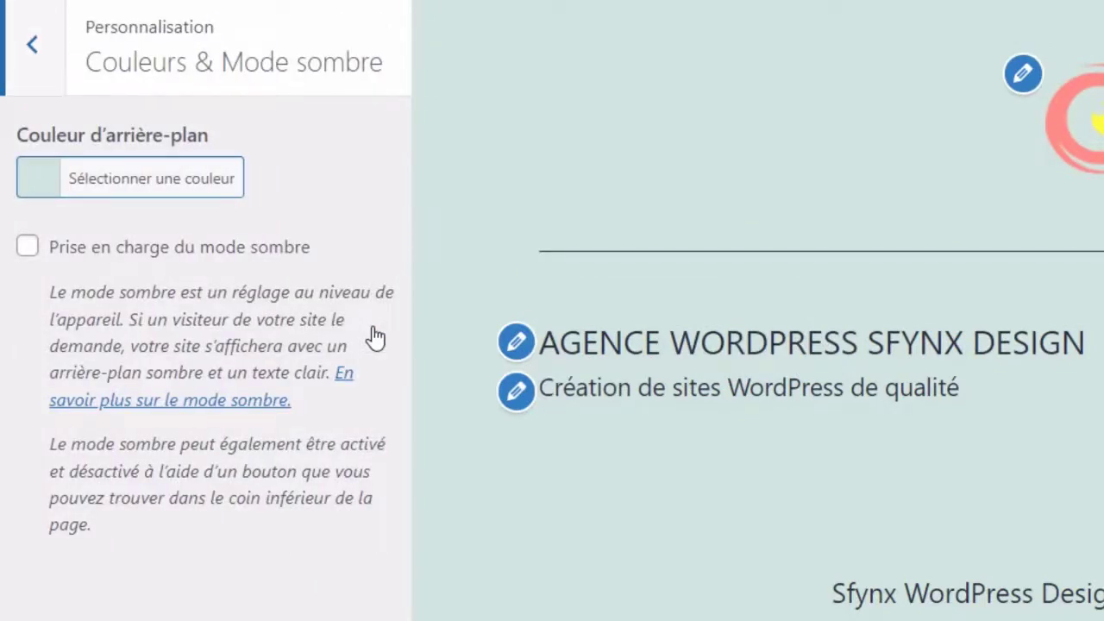
pyautogui.click(211, 181)
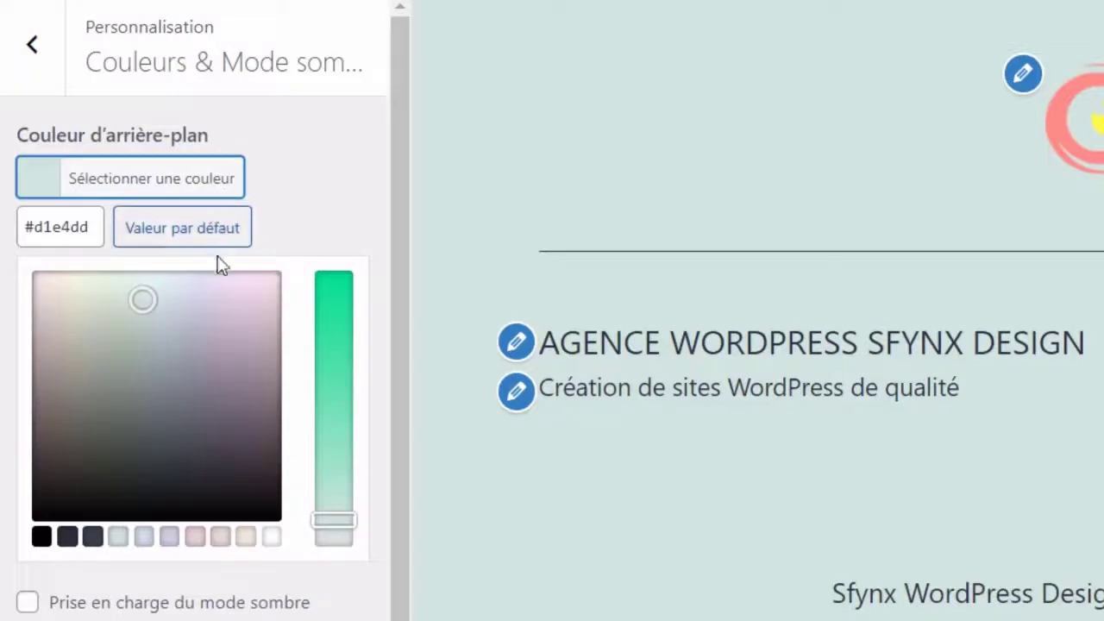
pyautogui.click(230, 337)
pyautogui.click(334, 399)
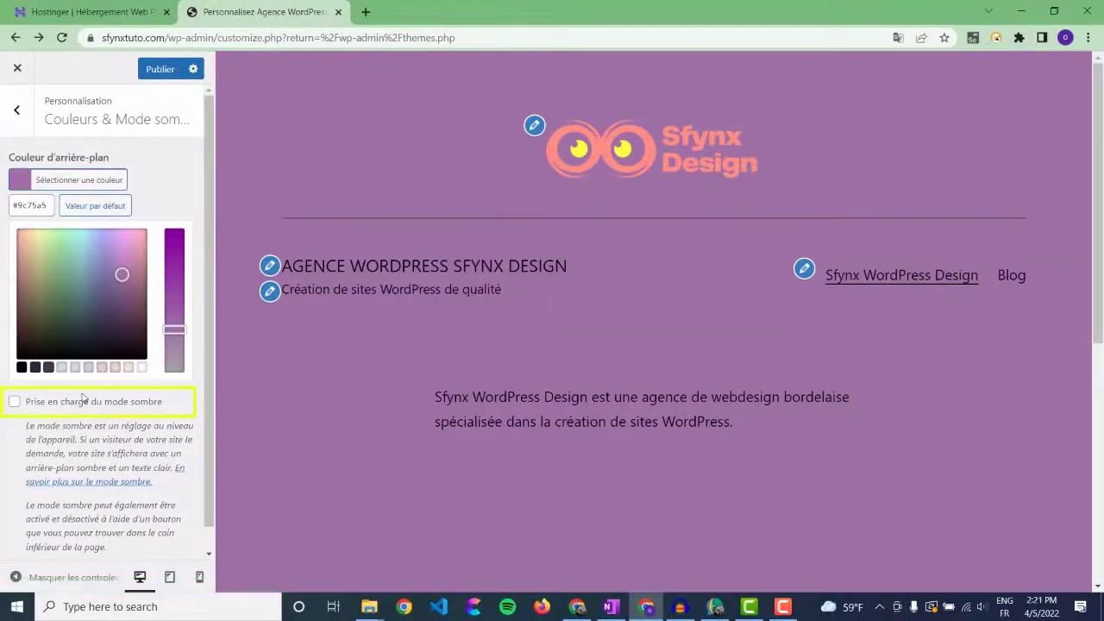
# Enable dark mode support for the theme and test switching dark mode on and off in the desktop preview
pyautogui.click(83, 404)
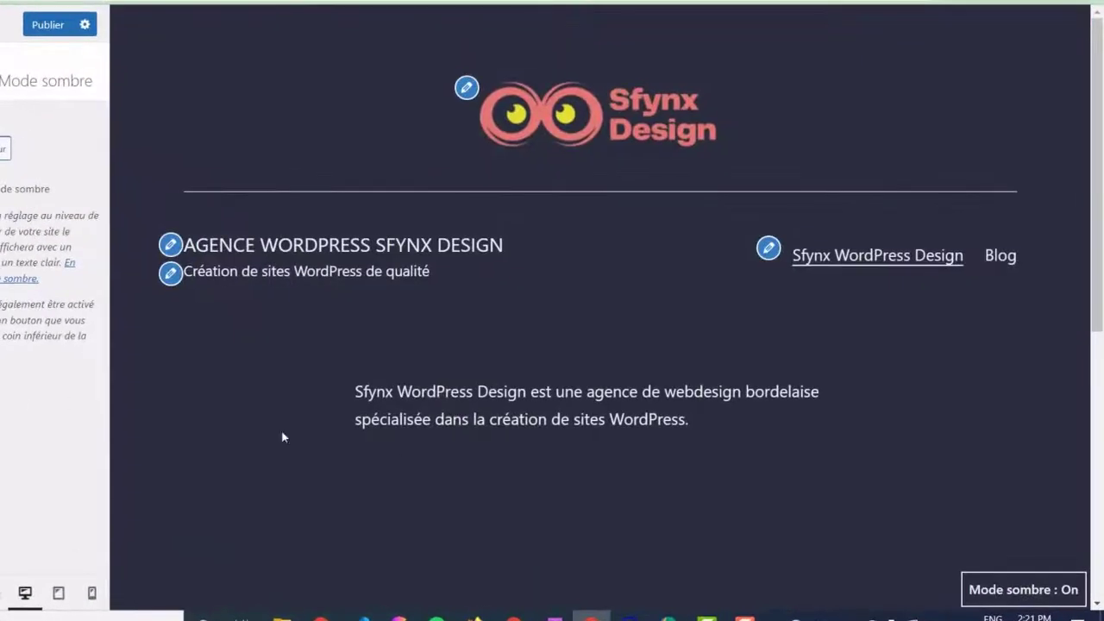
pyautogui.click(1023, 590)
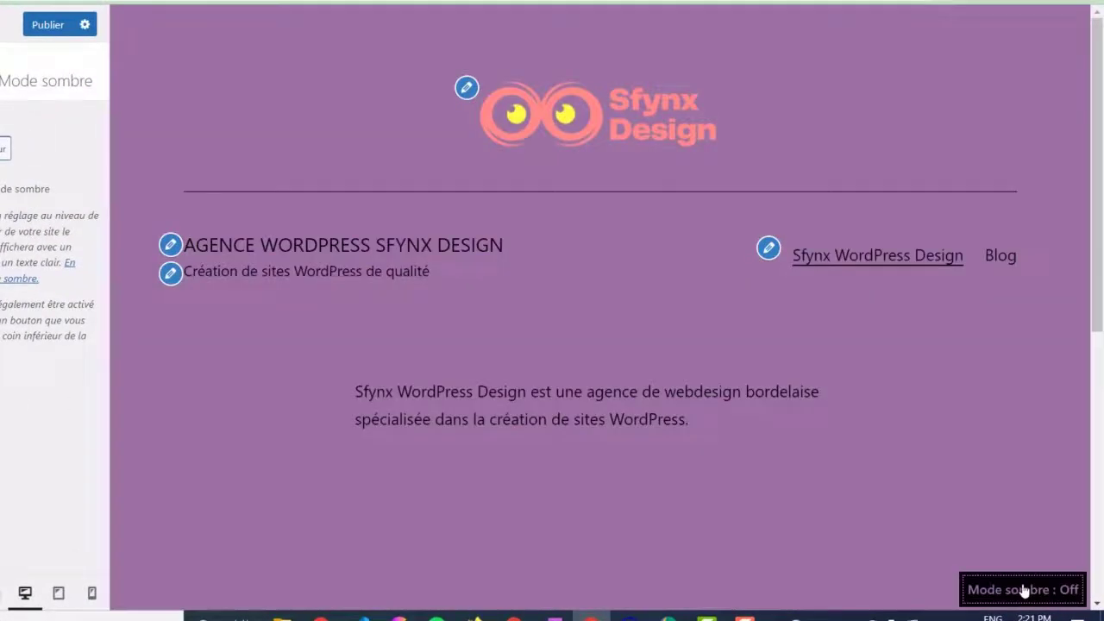
pyautogui.click(1025, 590)
pyautogui.click(1024, 590)
# Publish the color and dark mode changes, testing the dark mode switch in the tablet preview
pyautogui.click(50, 27)
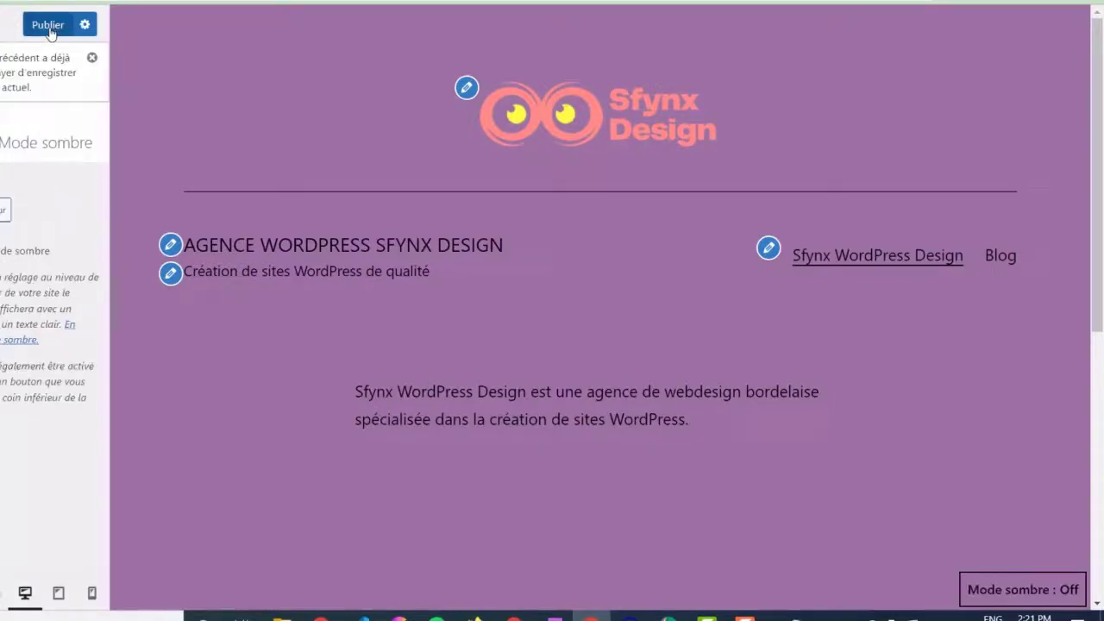
pyautogui.click(58, 593)
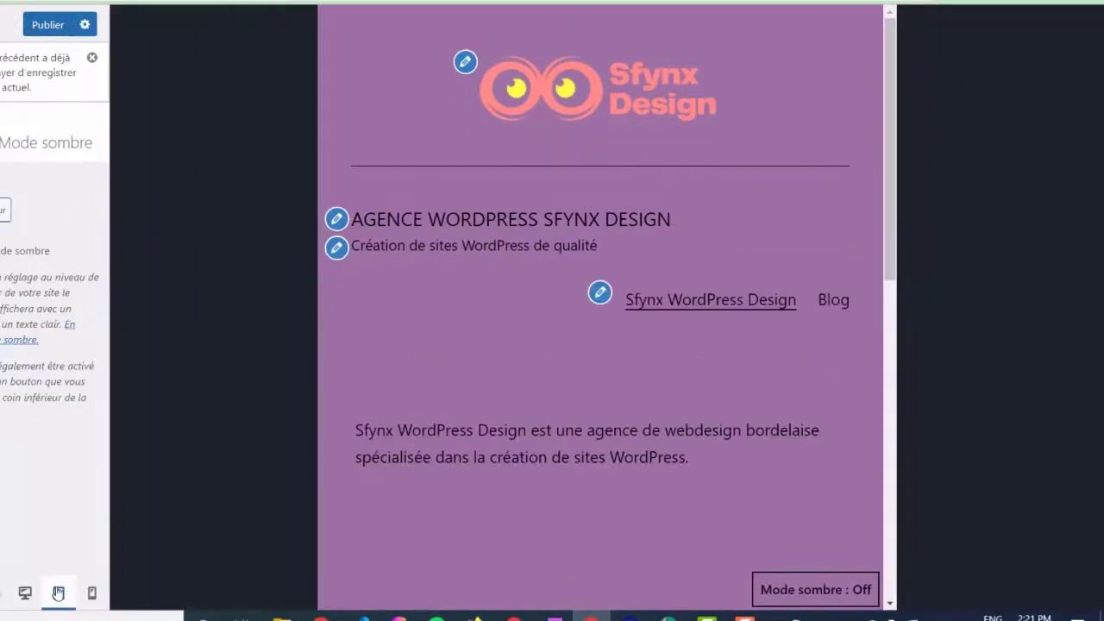
pyautogui.click(802, 593)
pyautogui.click(802, 593)
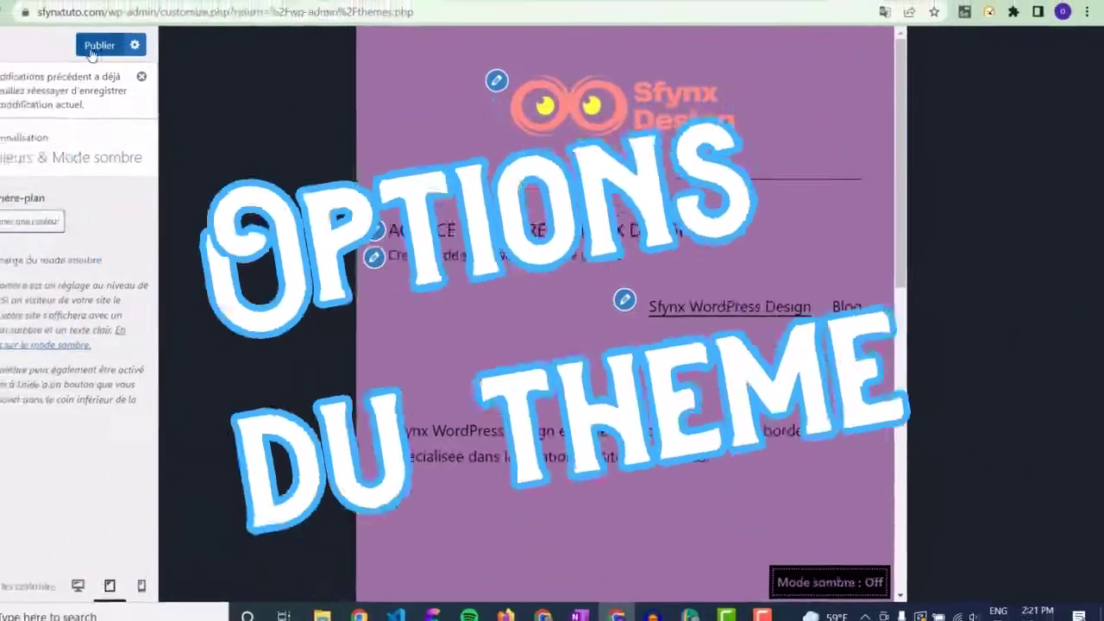
pyautogui.click(91, 49)
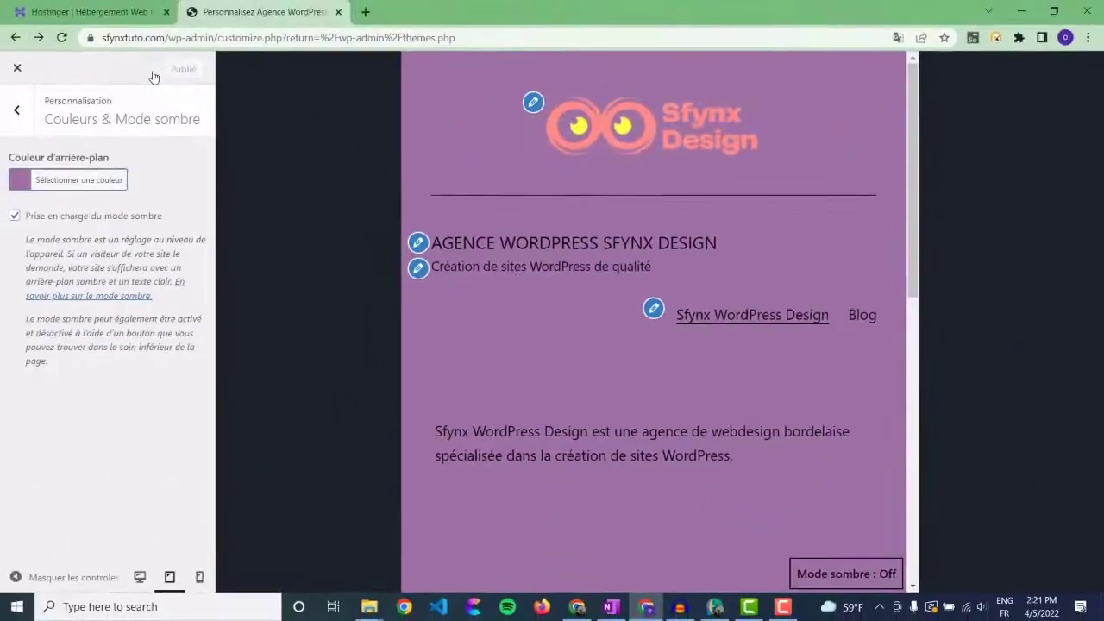
# Return to the customizer's main options for Twenty Twenty-One with the desktop-size preview
pyautogui.click(24, 125)
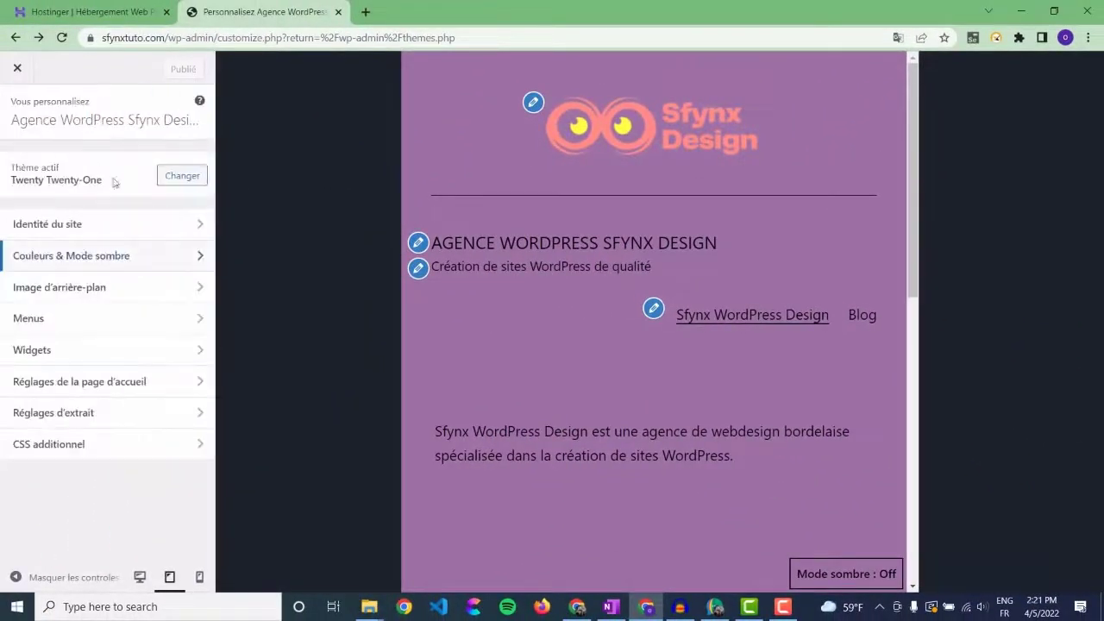
pyautogui.click(140, 577)
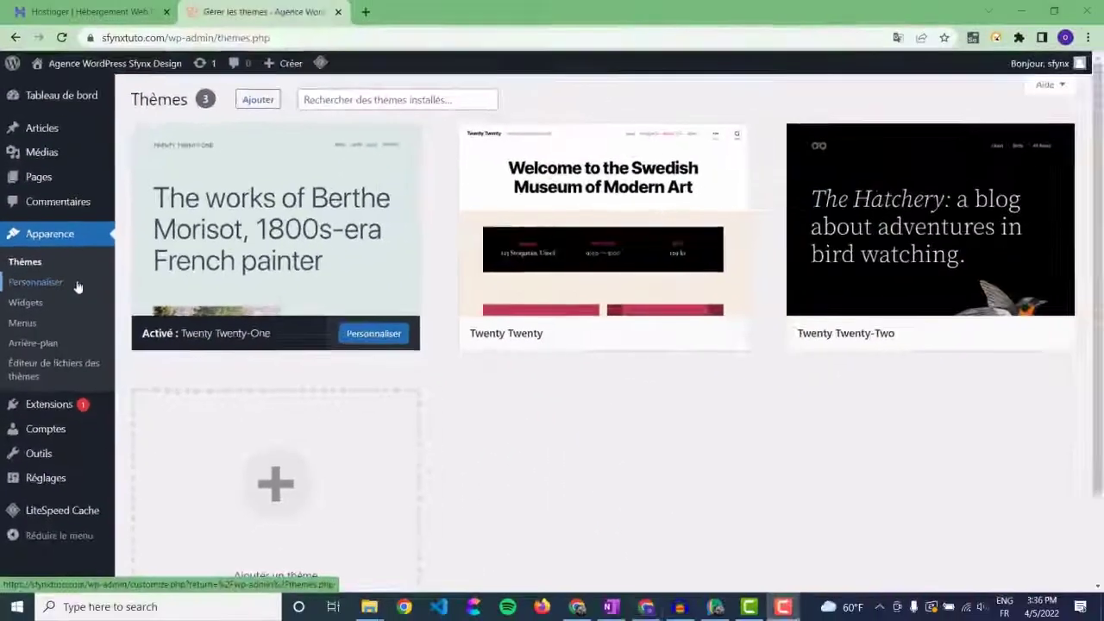
pyautogui.click(151, 293)
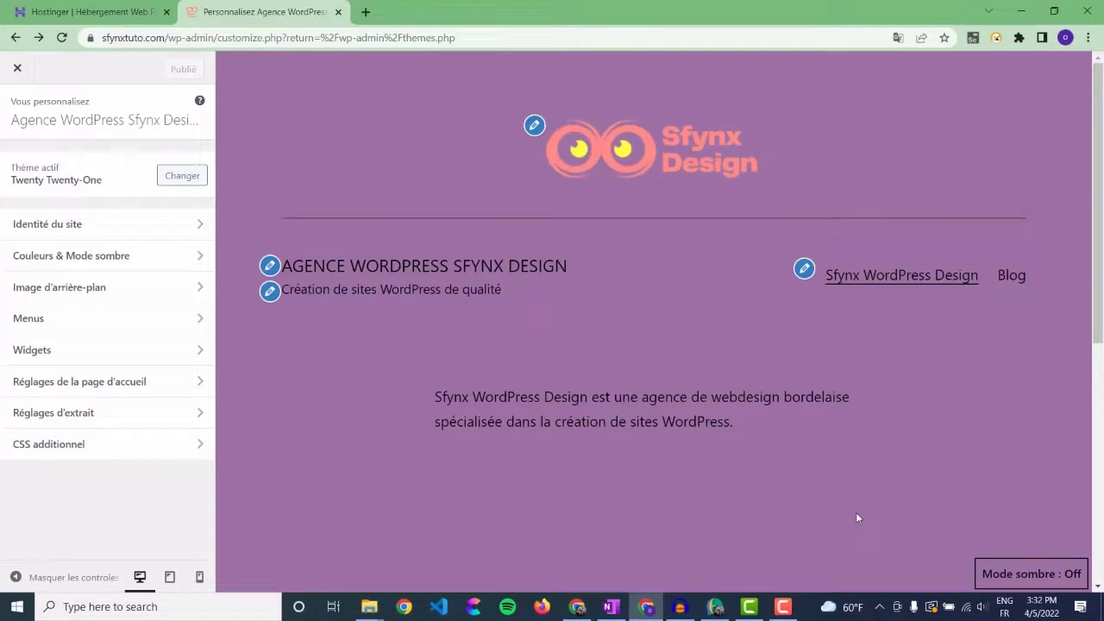